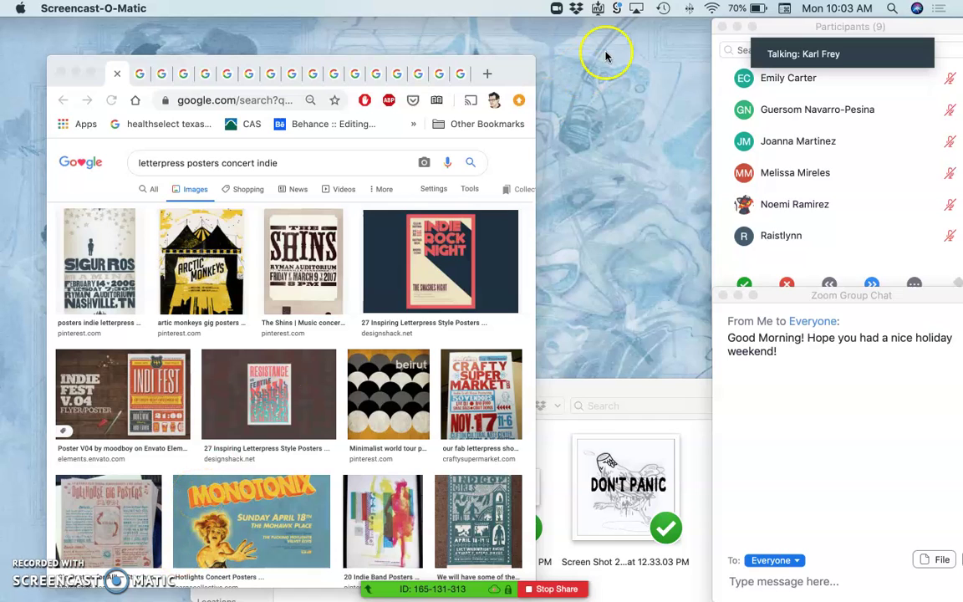
Step: Minimize the Zoom participants and group chat windows and bring the Assign #8 Font Design Poster folder forward
click(737, 27)
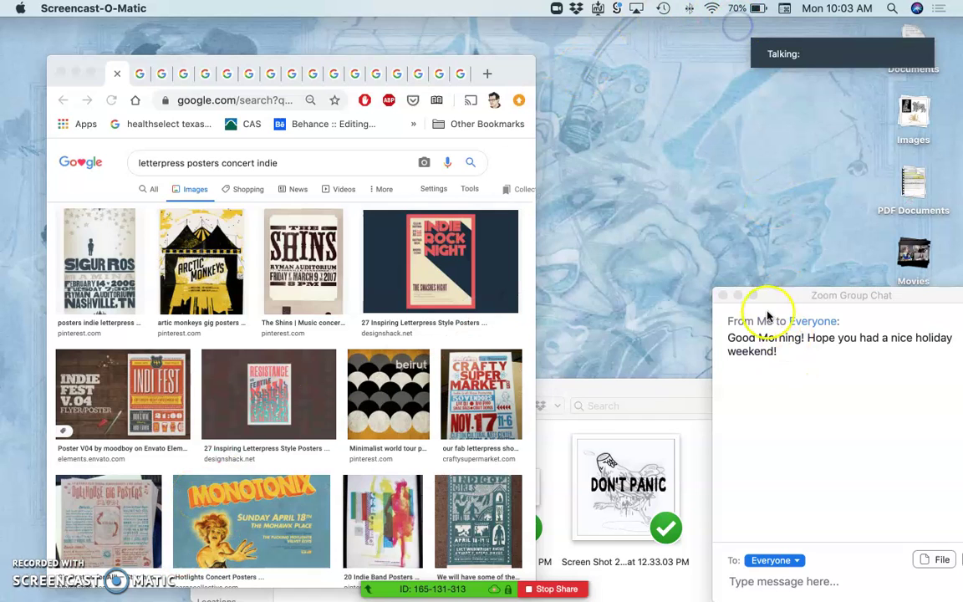
drag(767, 295, 165, 431)
click(165, 432)
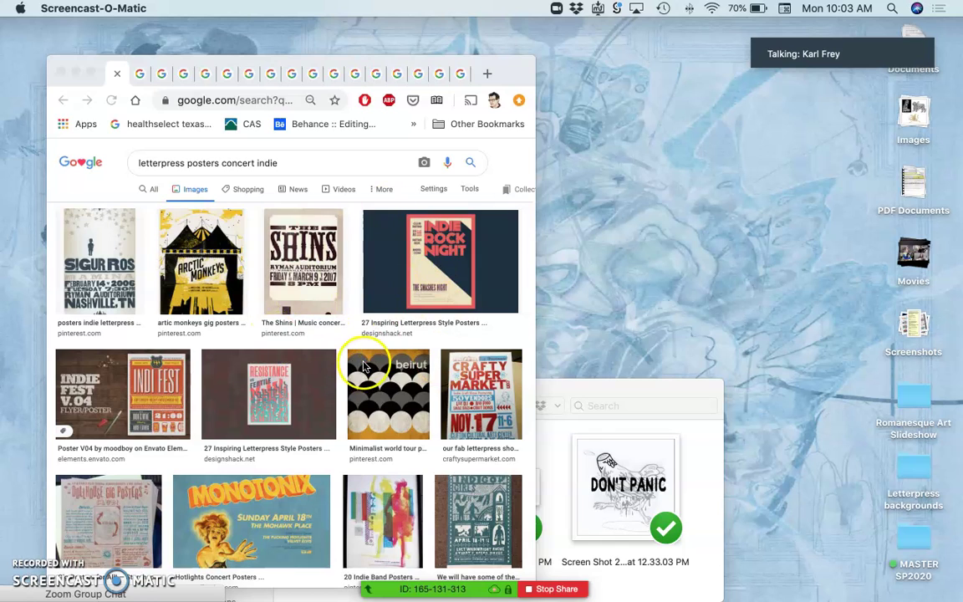
click(599, 389)
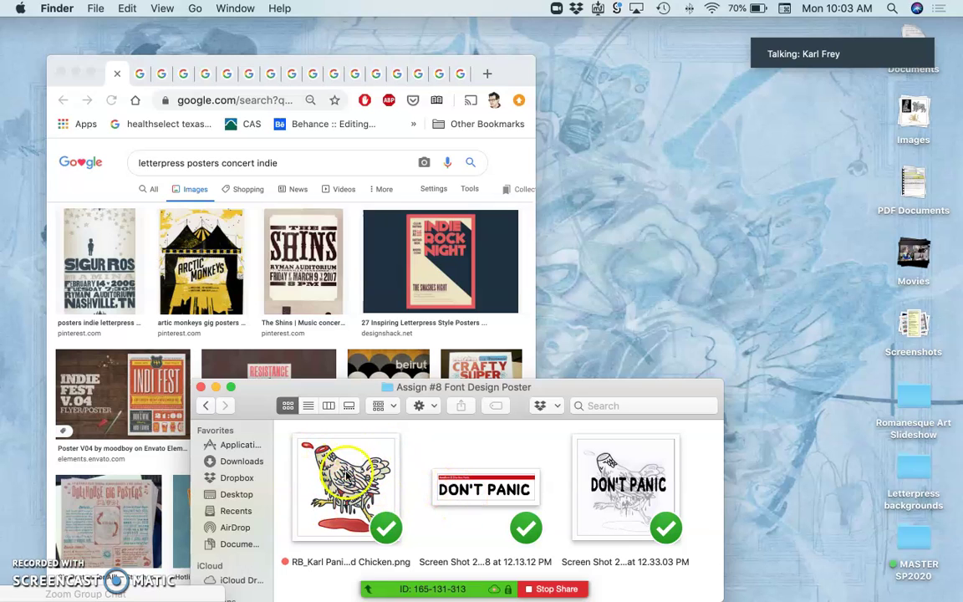
Step: Move the Assign #8 Font Design Poster folder window higher and launch Photoshop from the Dock
drag(545, 391, 570, 242)
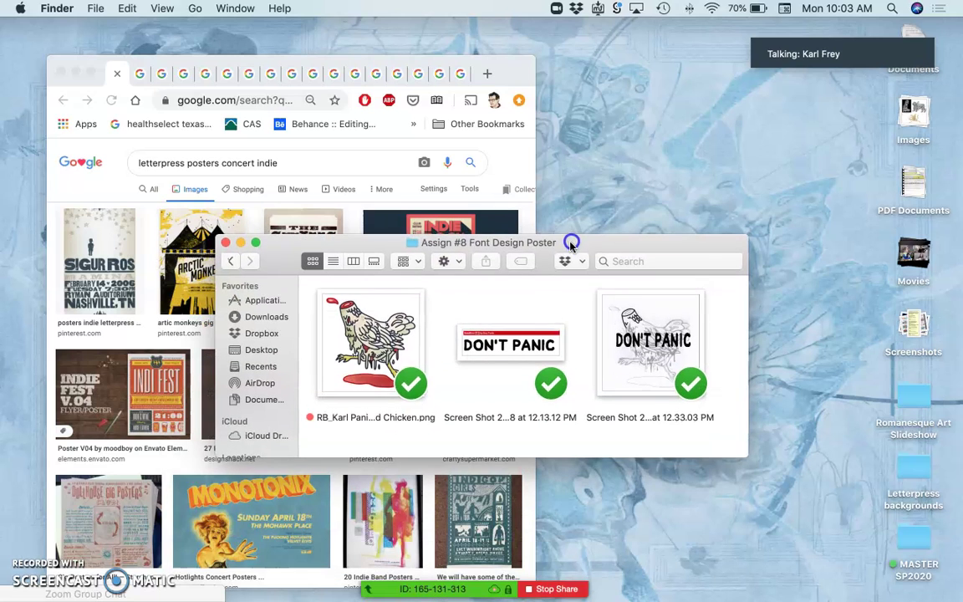
mouse_move(3, 150)
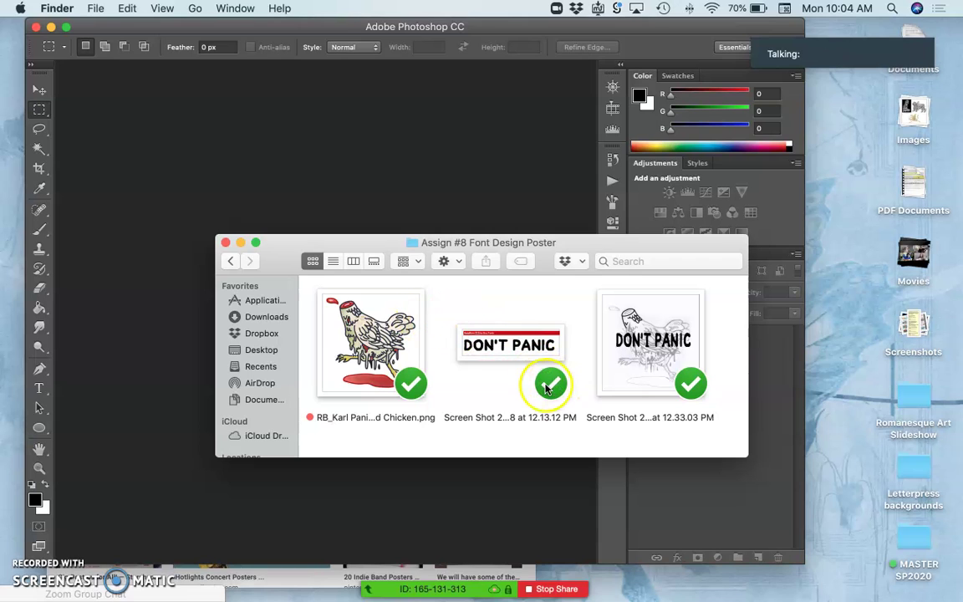
Step: Open 'Screen Shot 2020-04-08 at 12.33.03 PM' in Preview to view the DON'T PANIC sketch
double_click(634, 348)
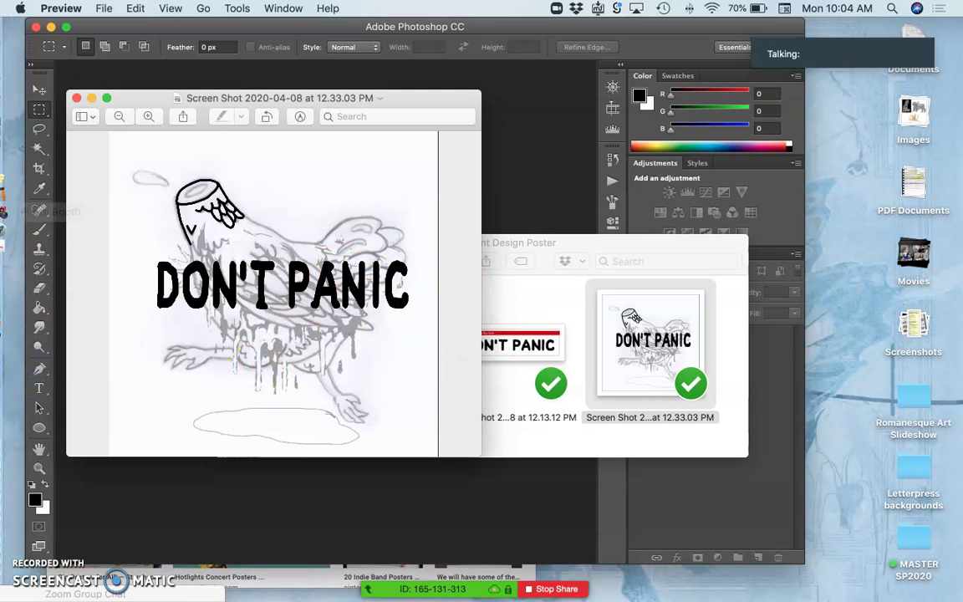
mouse_move(10, 180)
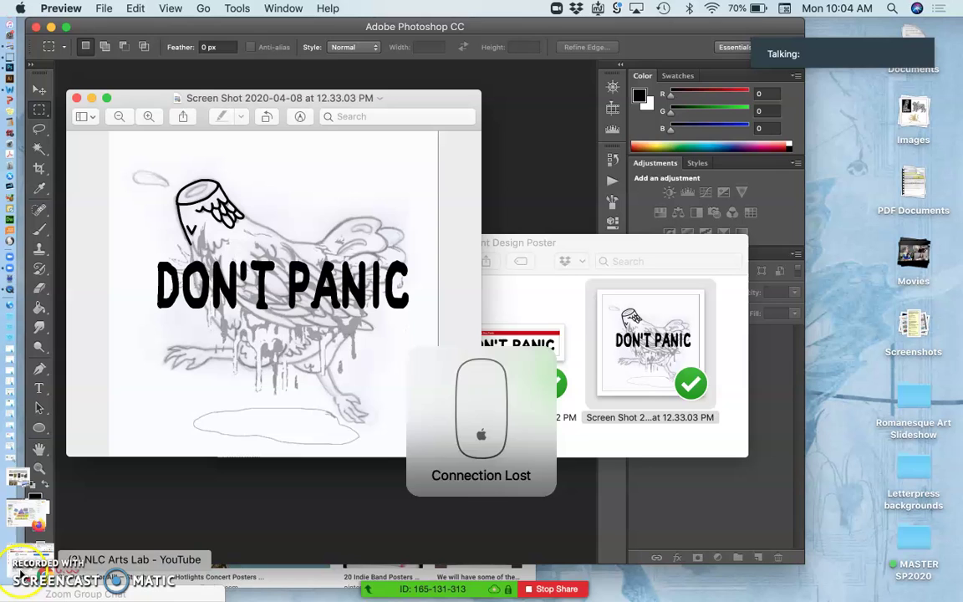
Step: Return to the Photopea poster and delete the coloured chicken layer, briefly toggling the untitled layer
click(21, 504)
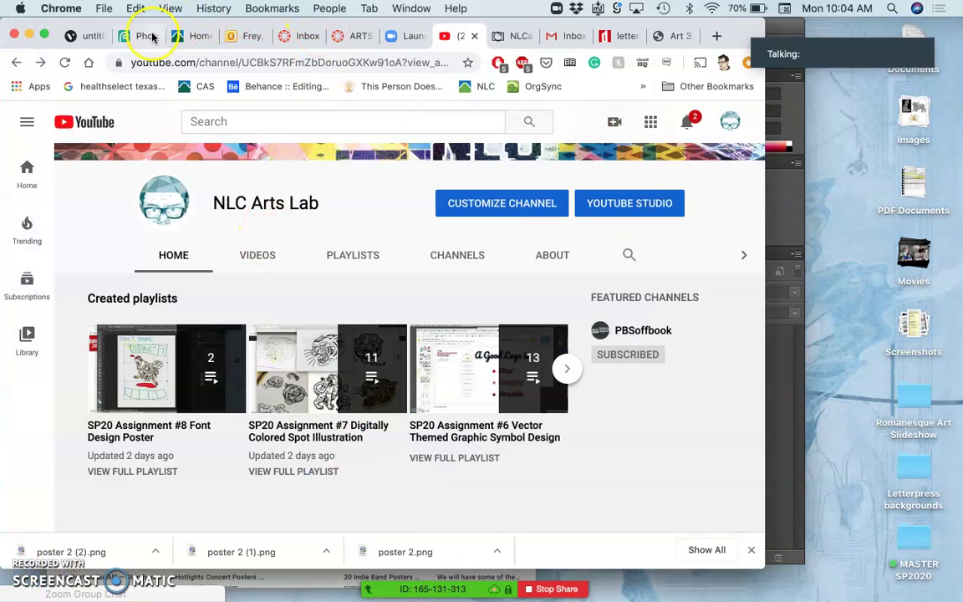
click(138, 35)
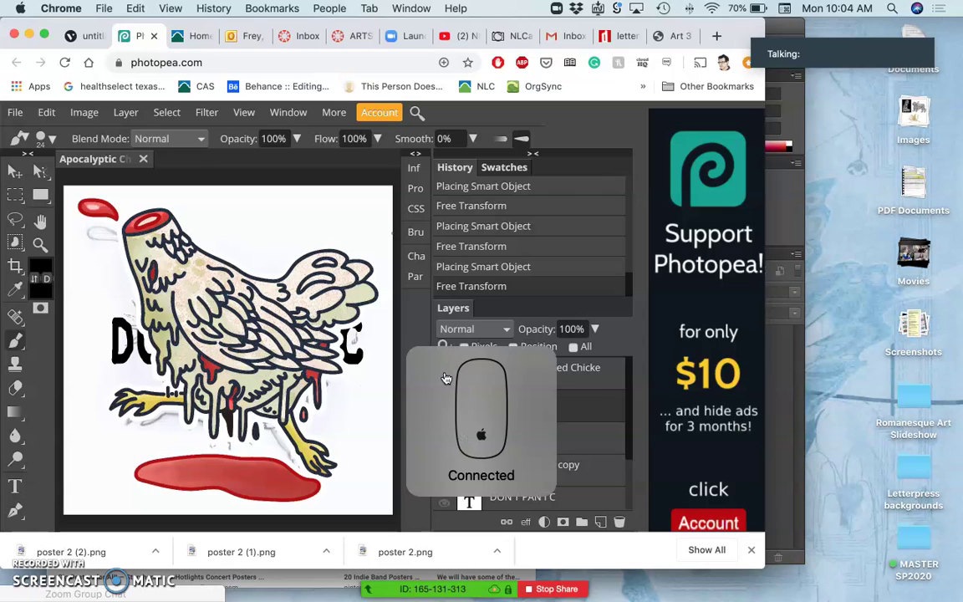
key(Delete)
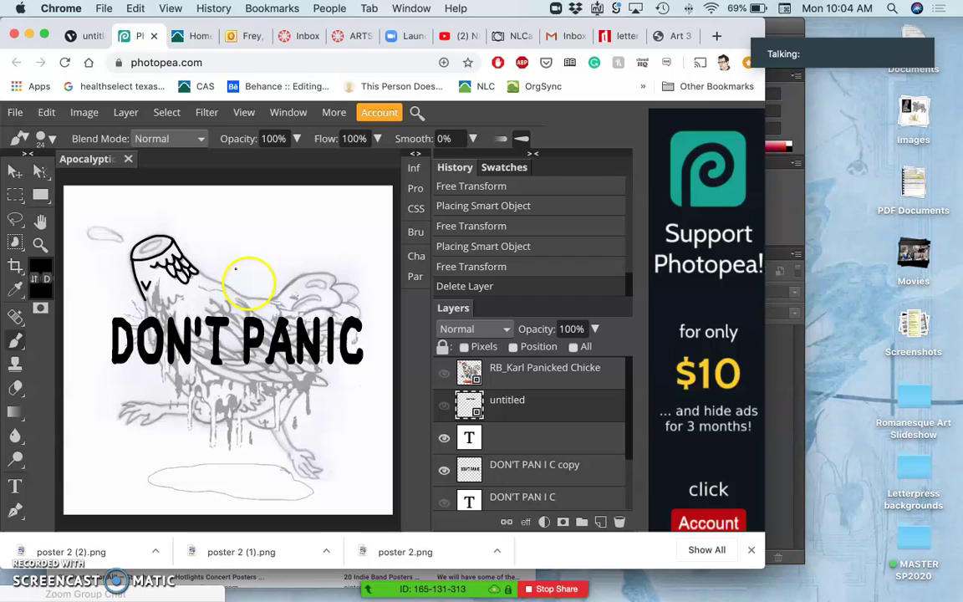
click(444, 406)
click(443, 407)
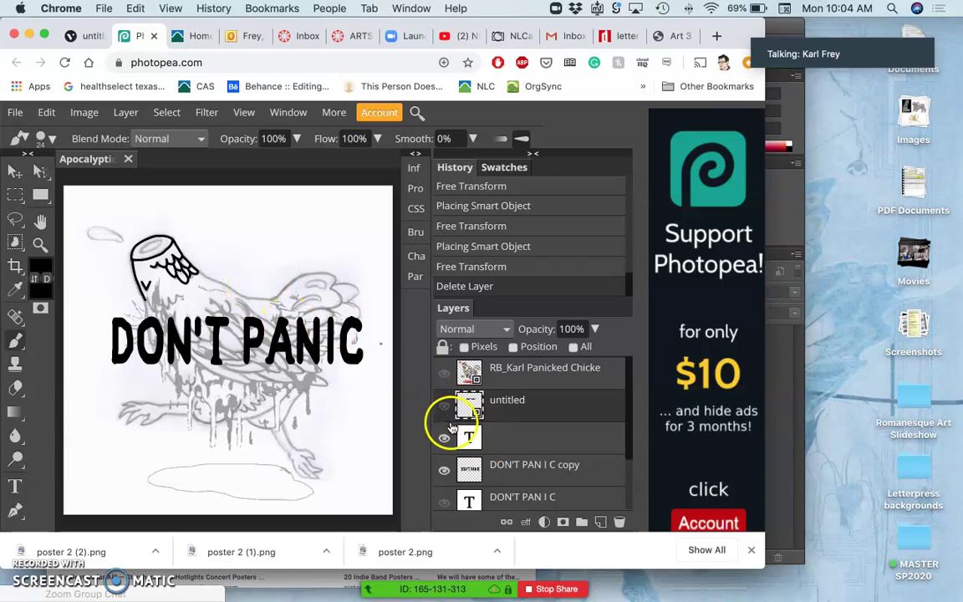
Step: Browse DaFont's DON'T PANIC previews in CF Letterpress Type, Old Letterpress Type and Cocogoose Letterpress
click(623, 36)
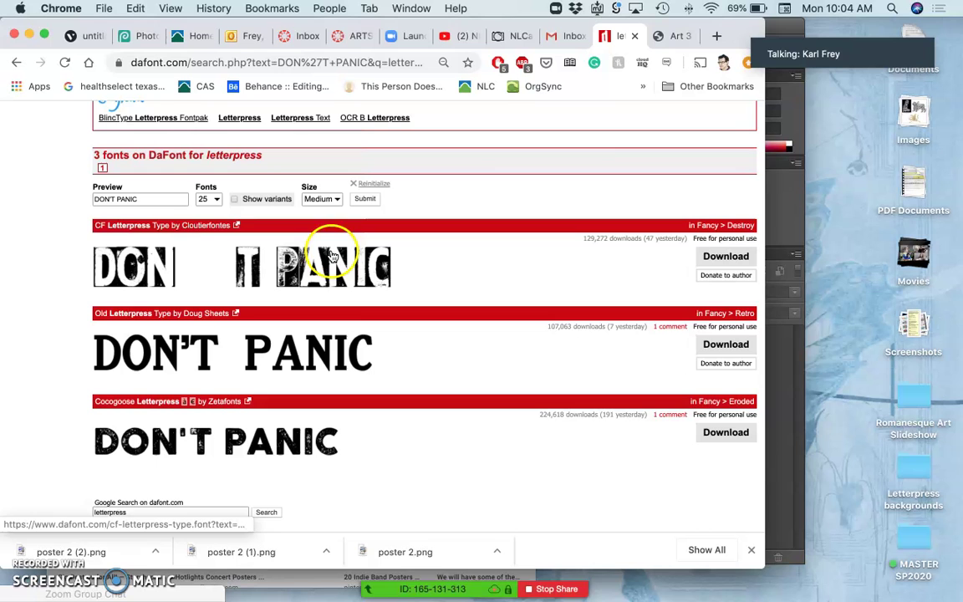
scroll(192, 209, up, 3)
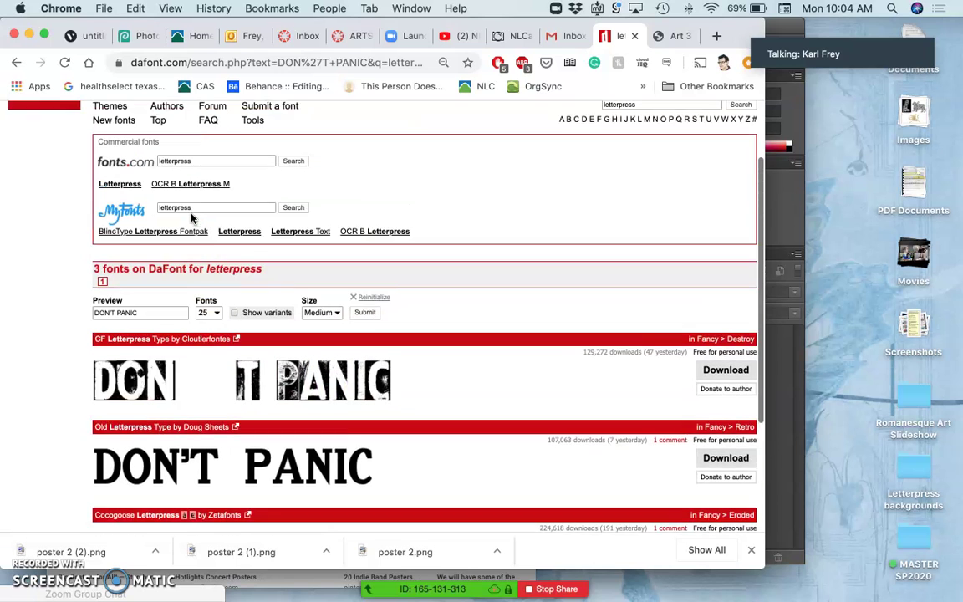
scroll(191, 218, up, 3)
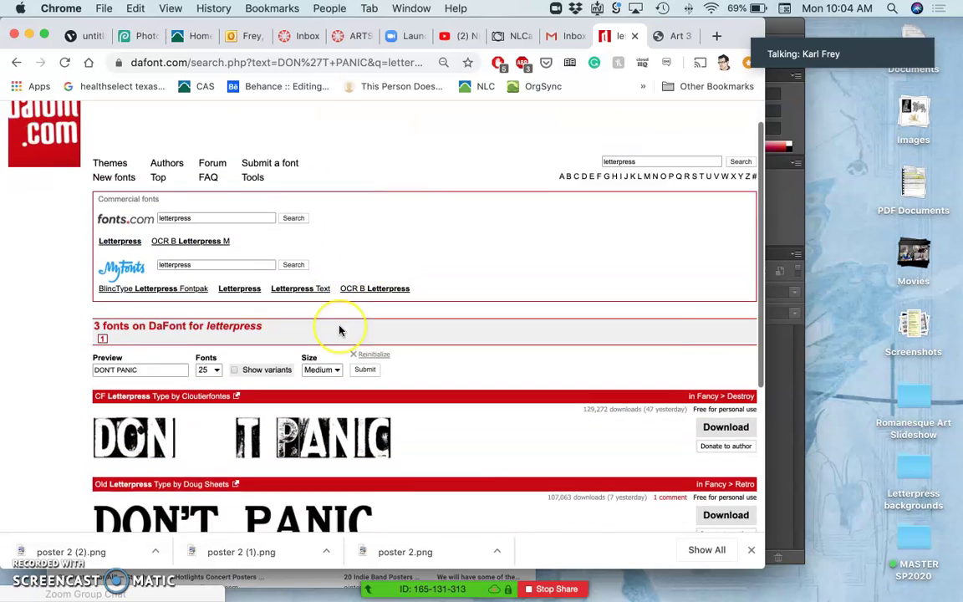
scroll(340, 330, down, 5)
scroll(339, 330, up, 2)
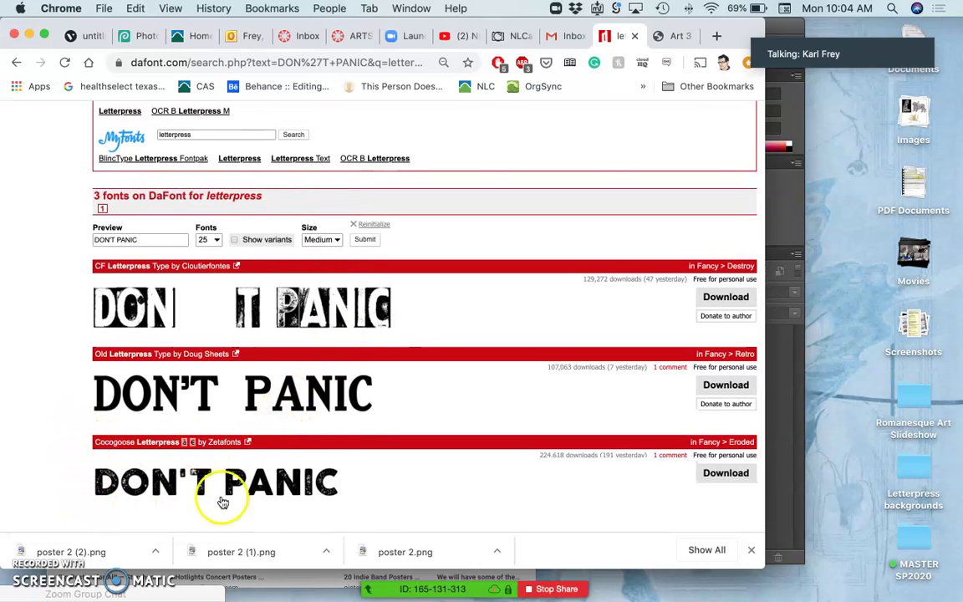
Step: Minimize Chrome, then view the 12.13.12 PM Handform DON'T PANIC screenshot in Preview and close it
click(29, 35)
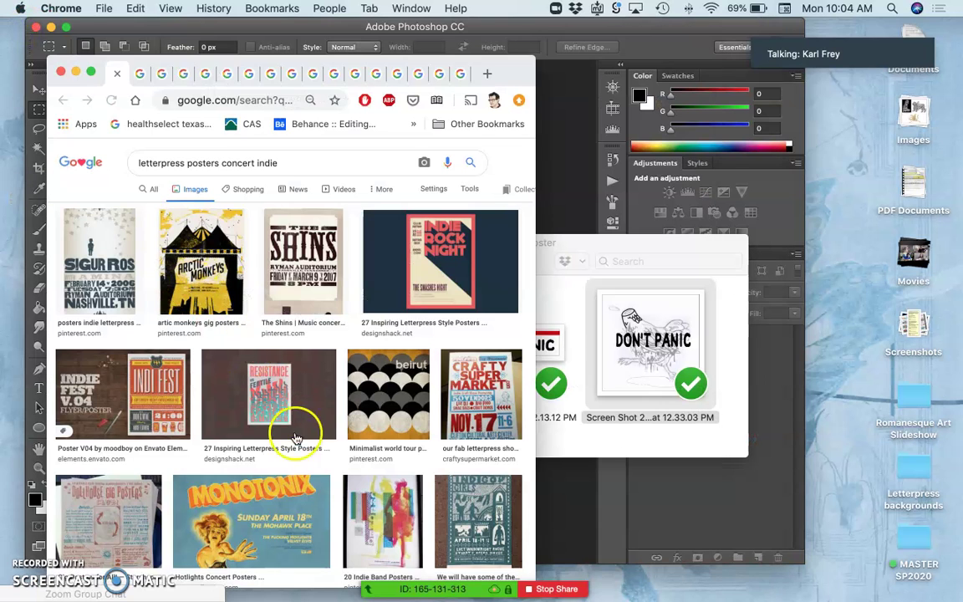
click(620, 314)
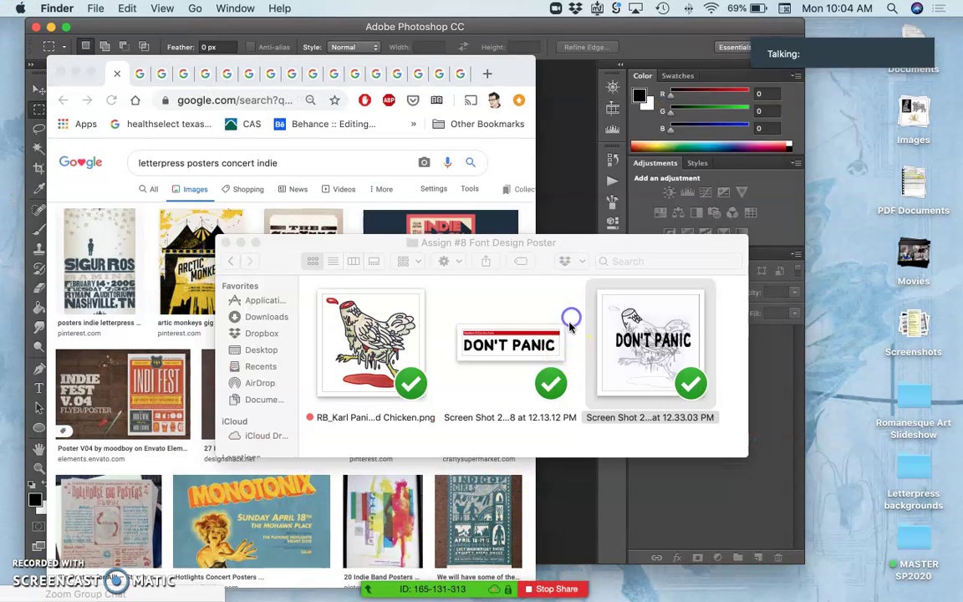
click(539, 349)
double_click(539, 349)
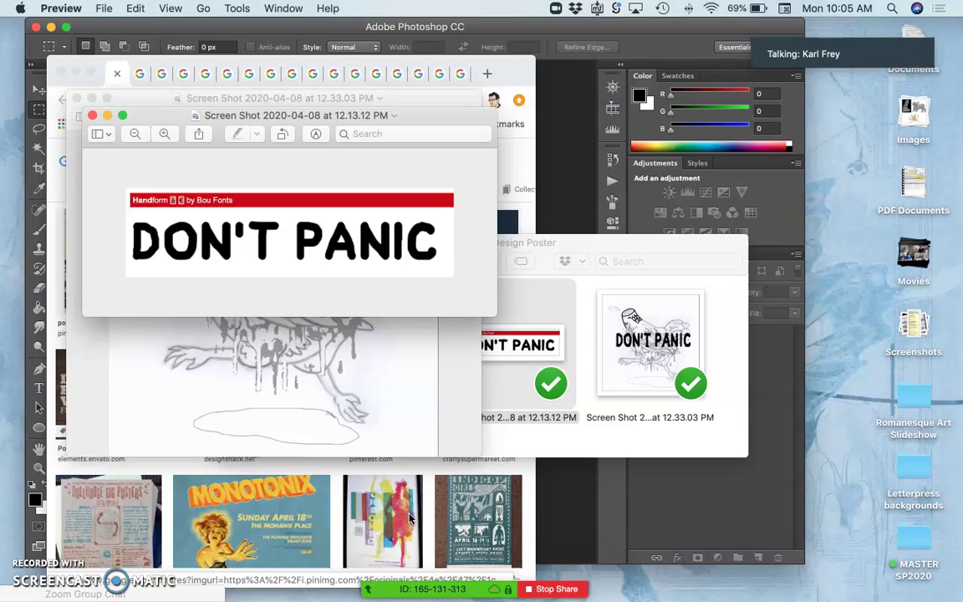
click(326, 473)
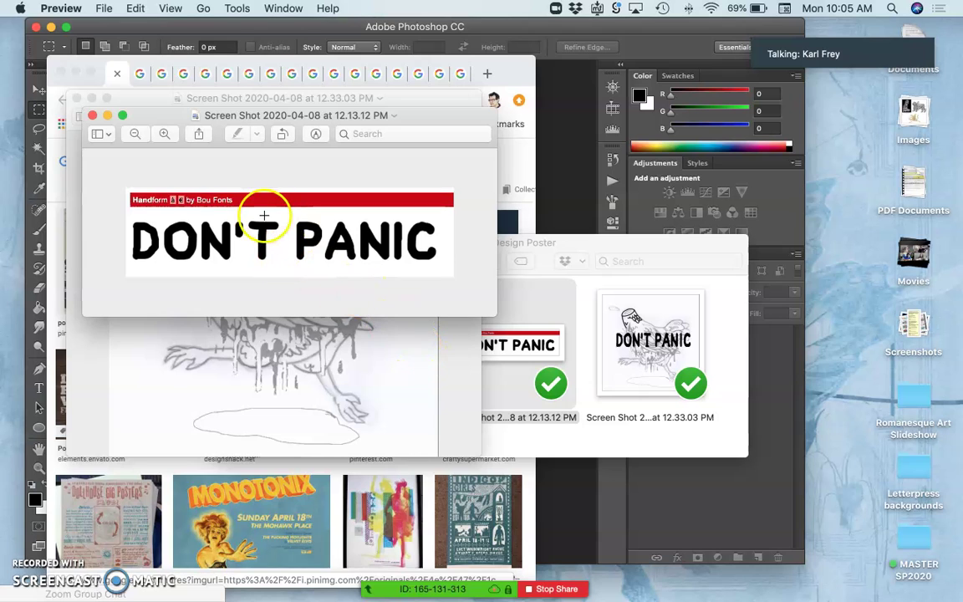
click(91, 115)
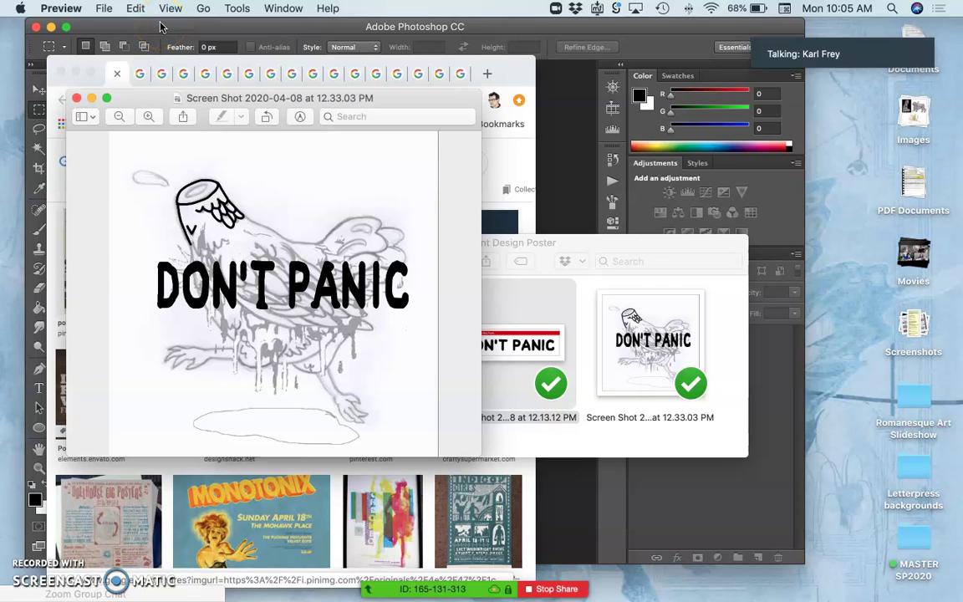
Step: Switch to Photoshop and look at the File menu's recent files without opening any
click(161, 27)
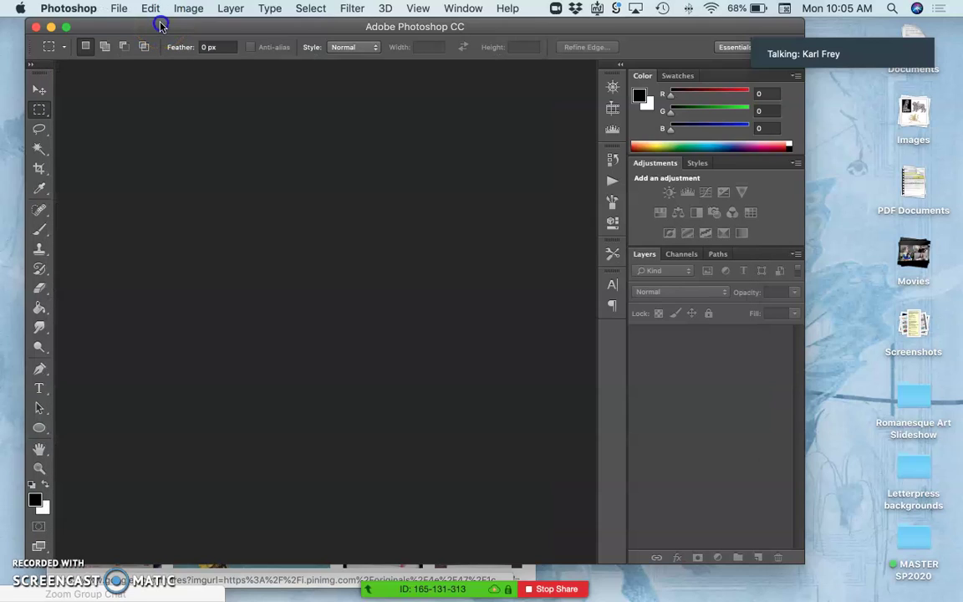
click(119, 8)
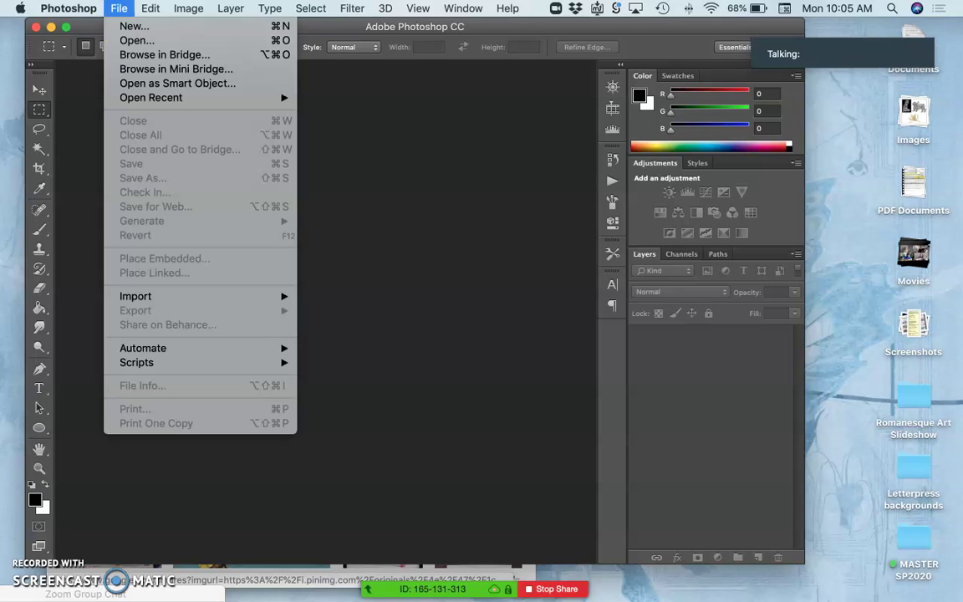
mouse_move(135, 100)
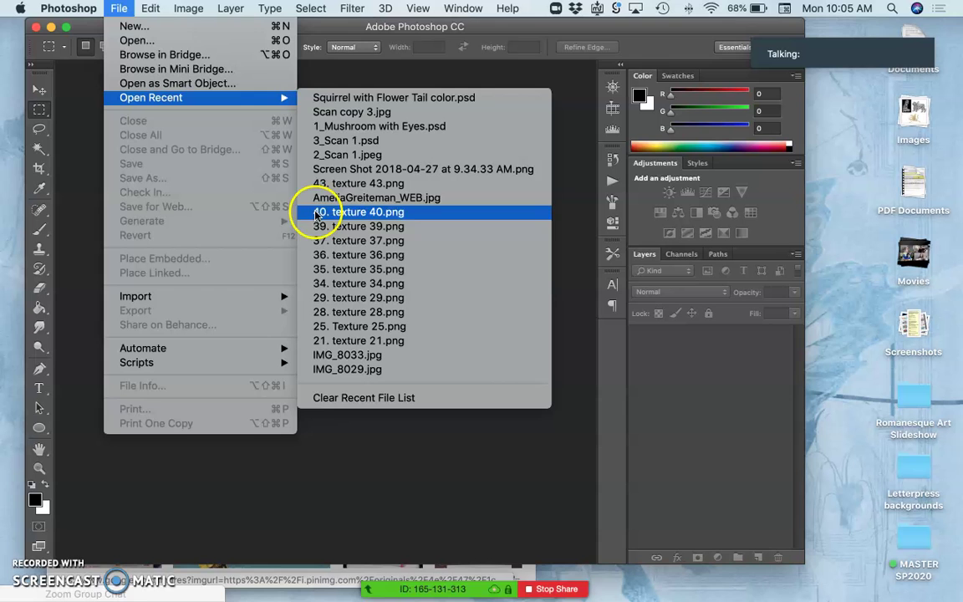
click(427, 500)
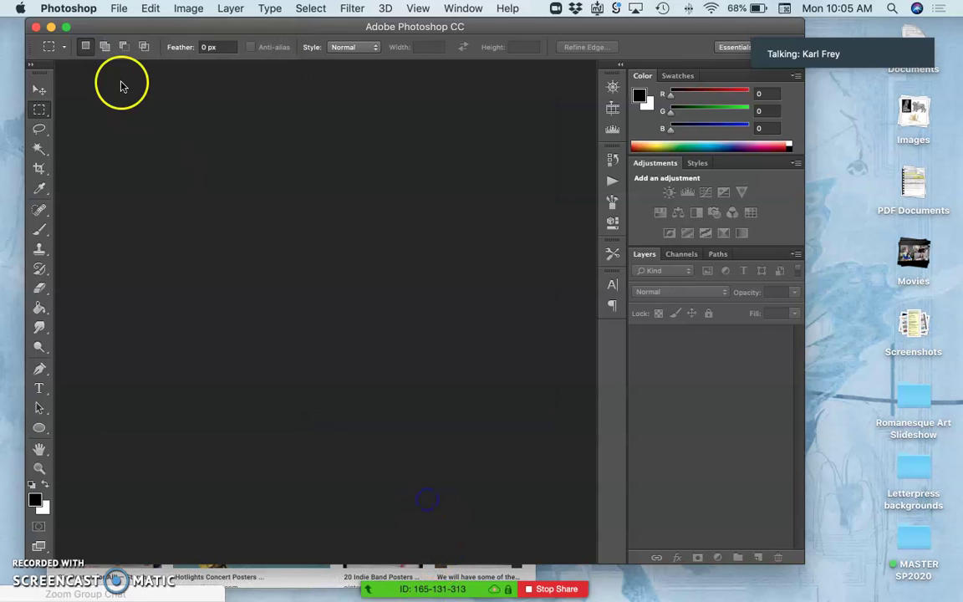
Step: Minimize Photoshop, restore it, then minimize it again to reveal the Preview screenshot
click(51, 27)
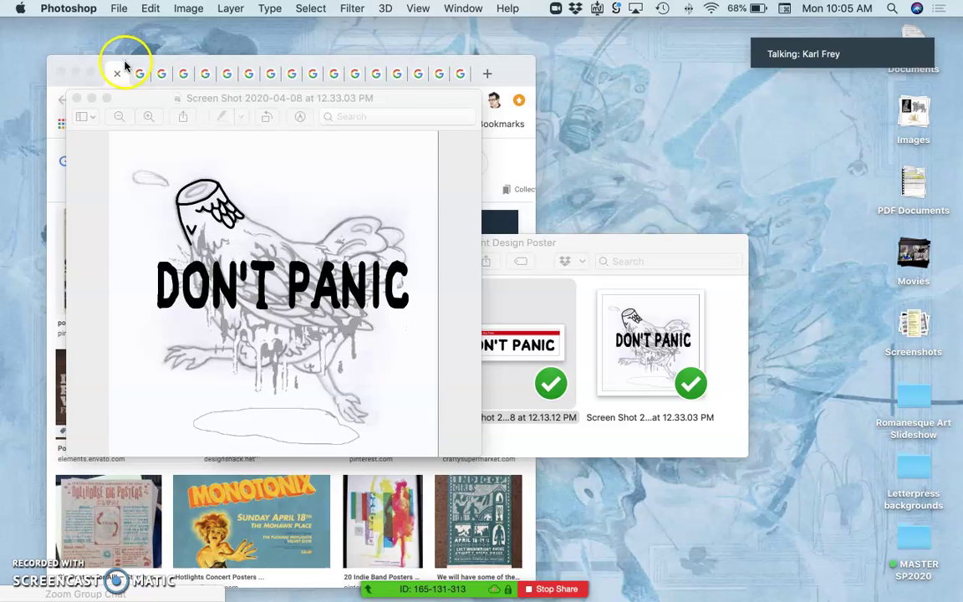
mouse_move(63, 489)
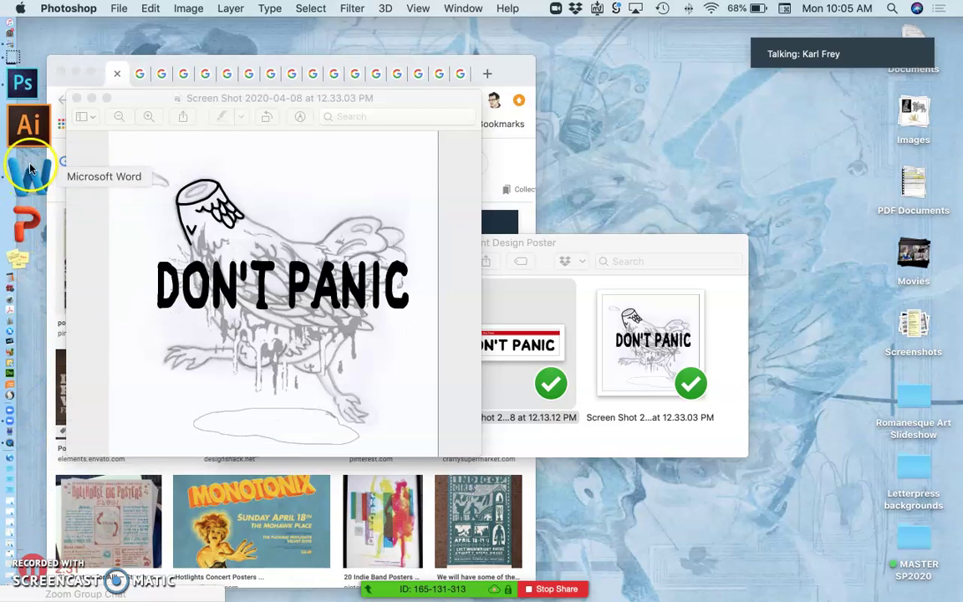
click(25, 138)
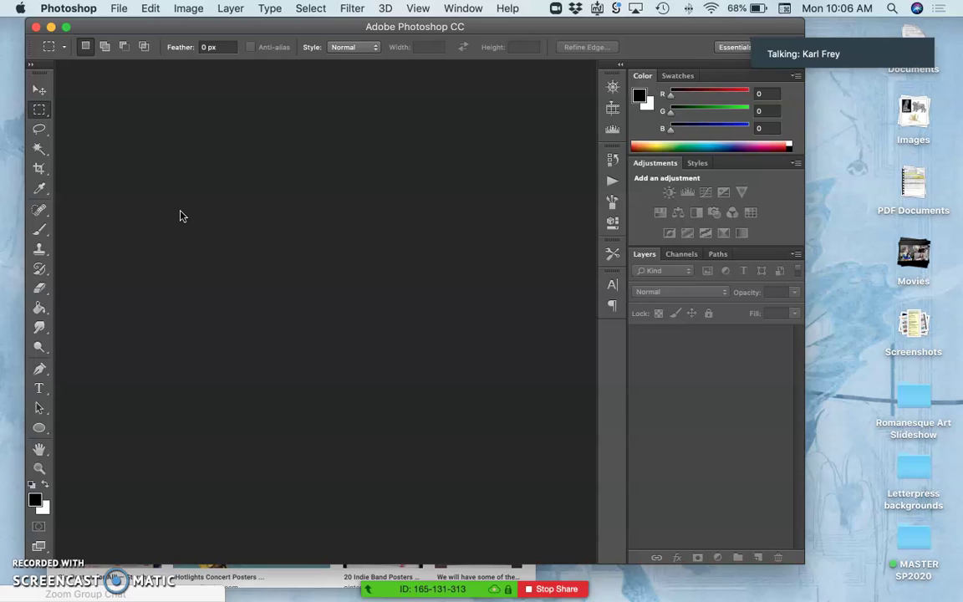
click(223, 241)
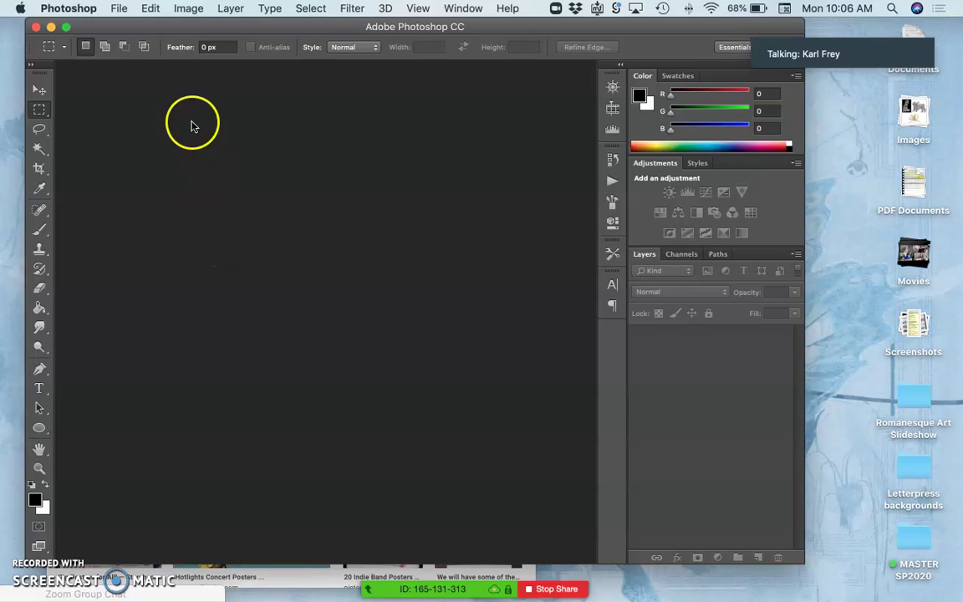
click(51, 28)
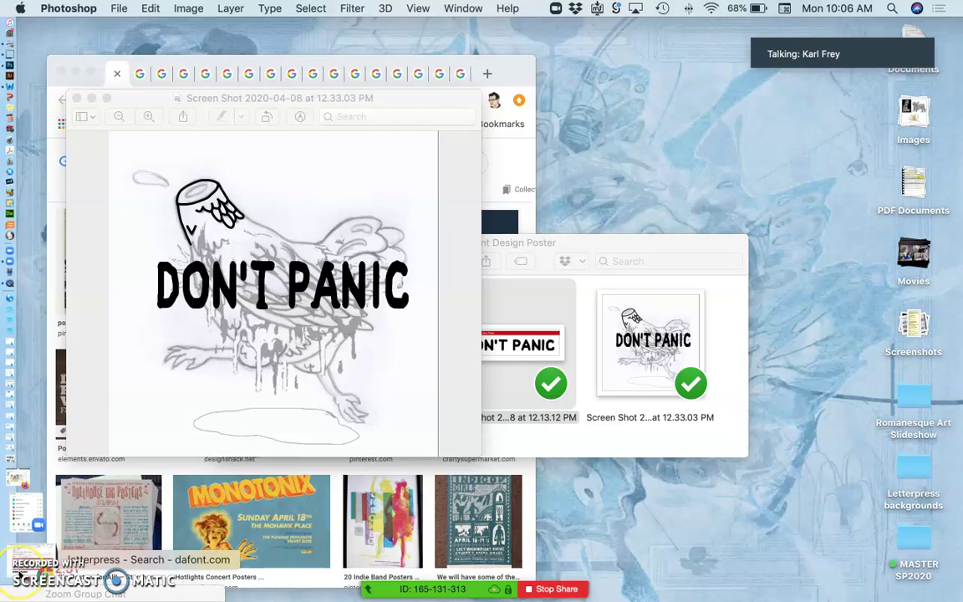
Step: Restore Chrome from the Dock and go back to the Photopea DON'T PANIC poster tab
click(38, 524)
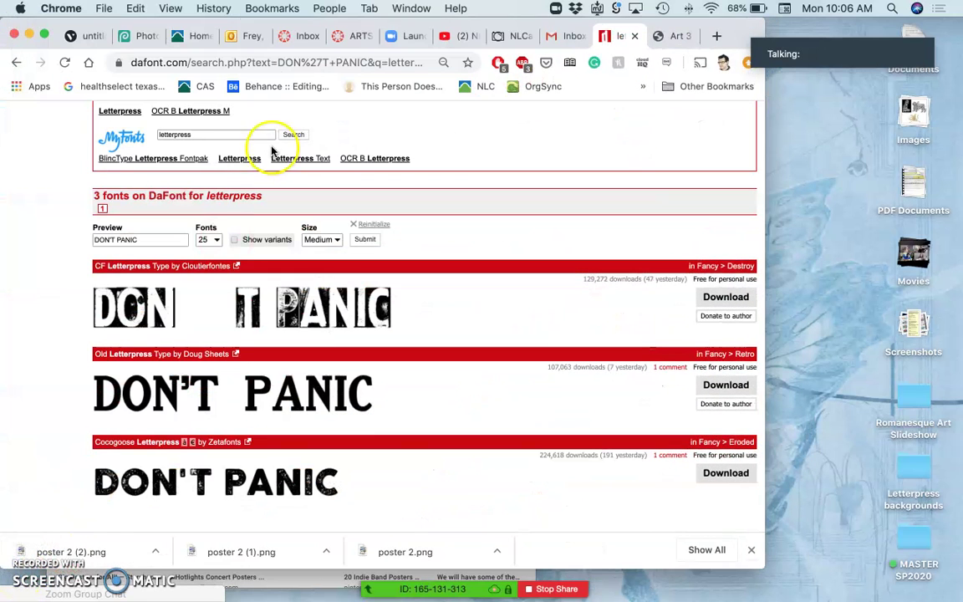
click(144, 36)
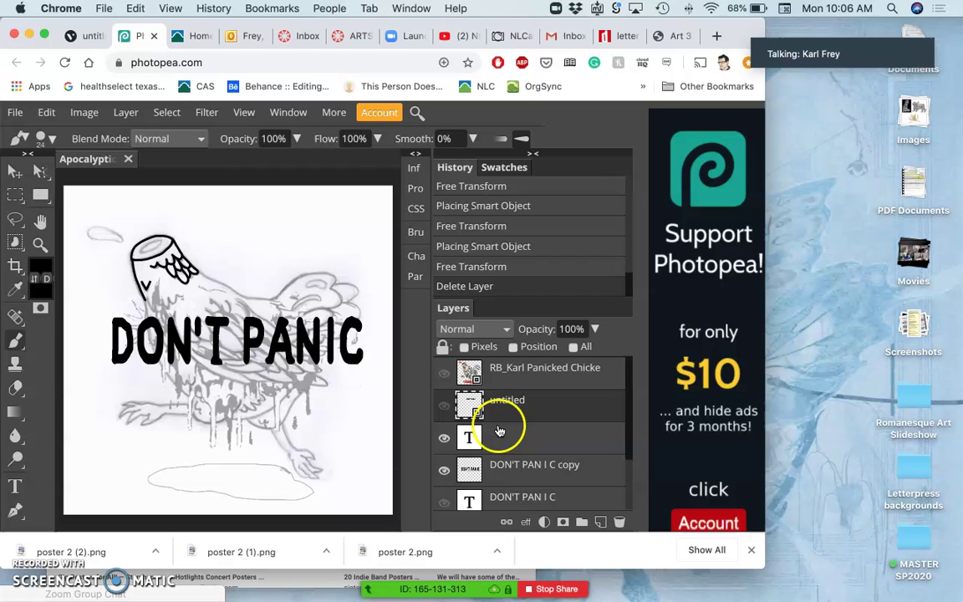
Step: Toggle visibility of the untitled small-text layer and the chicken illustration layer to inspect them
click(443, 406)
click(444, 406)
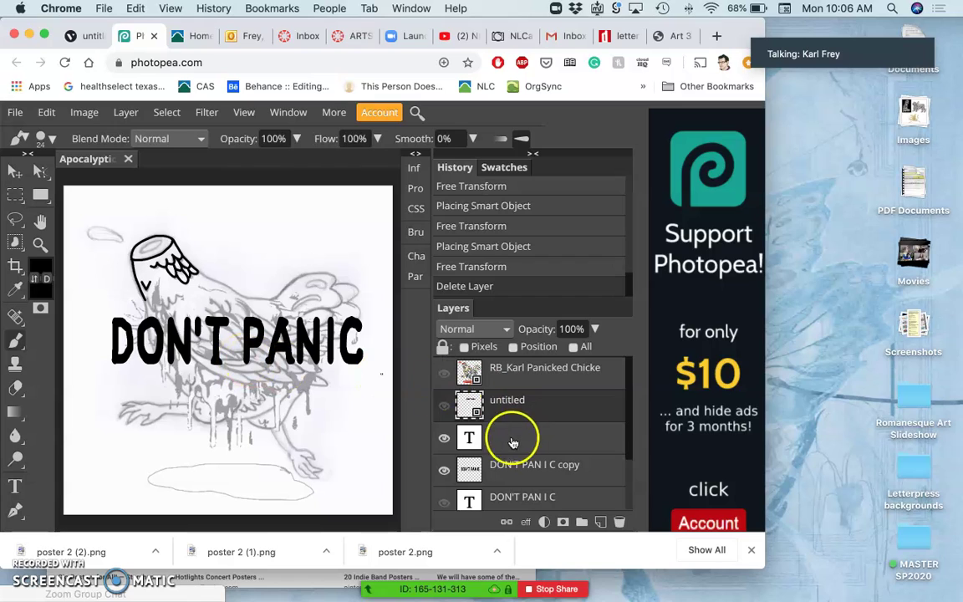
click(443, 407)
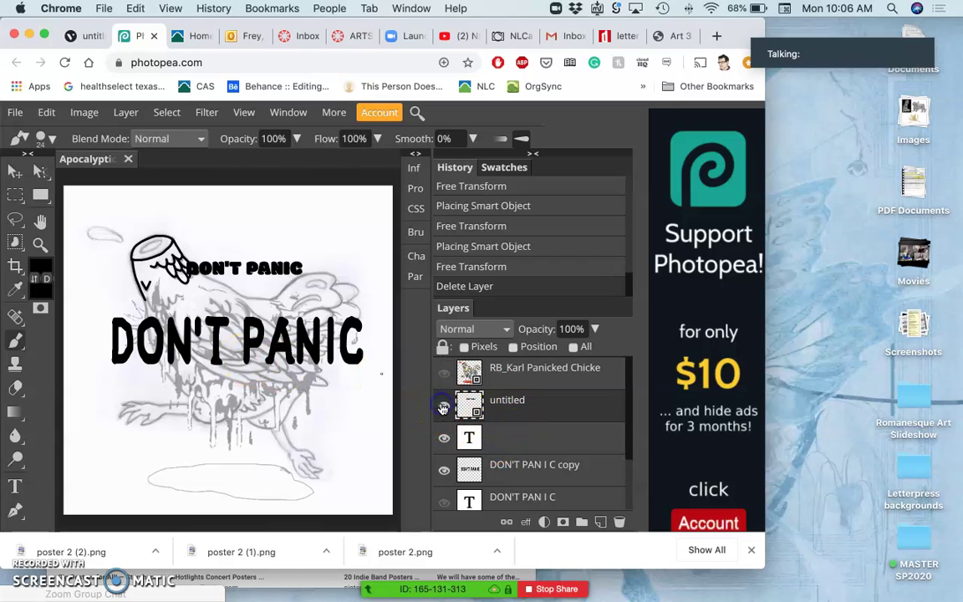
click(443, 407)
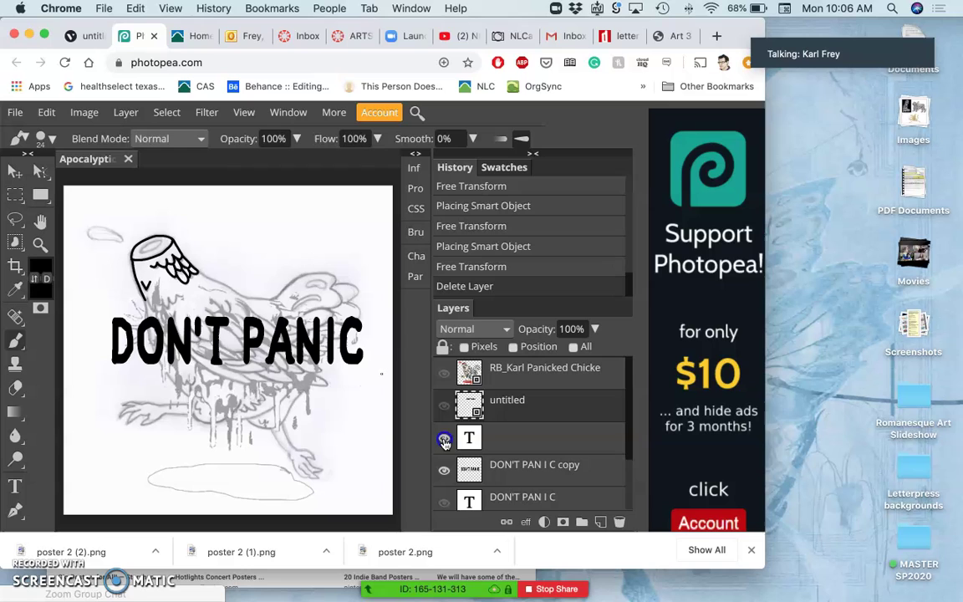
click(445, 374)
click(444, 374)
scroll(443, 456, down, 1)
Step: Hide the empty text layer and the DON'T PAN I C copy, and show the editable DON'T PAN I C layer
click(444, 393)
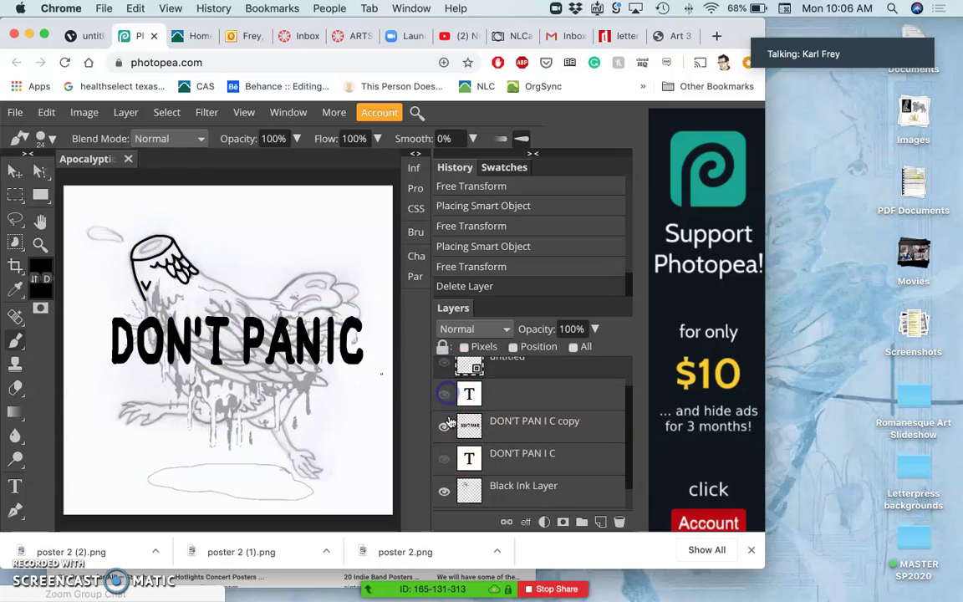
click(445, 426)
click(445, 426)
click(444, 427)
click(443, 459)
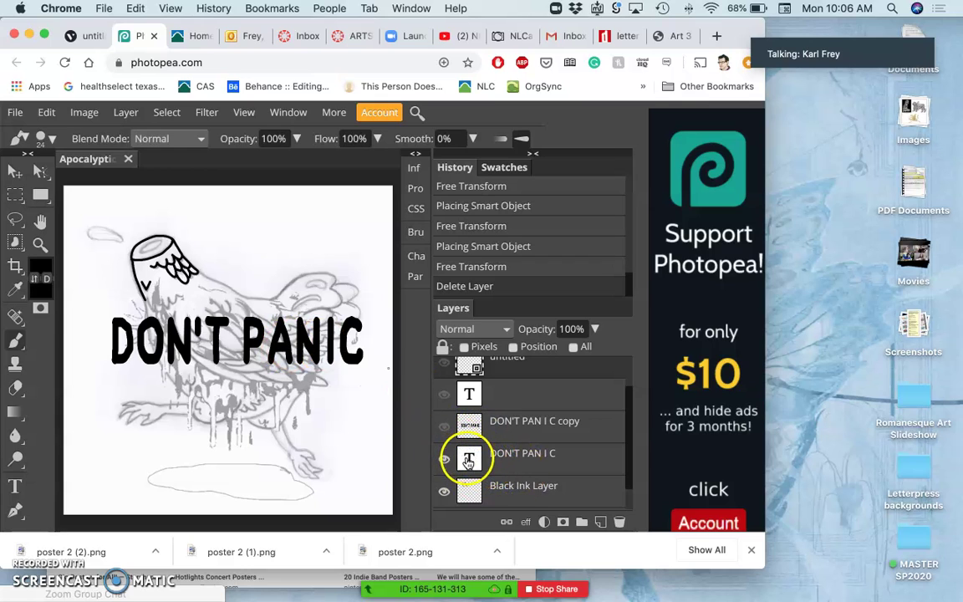
Step: Insert a space between the P and A of PANIC and shrink it to 12 px
double_click(473, 459)
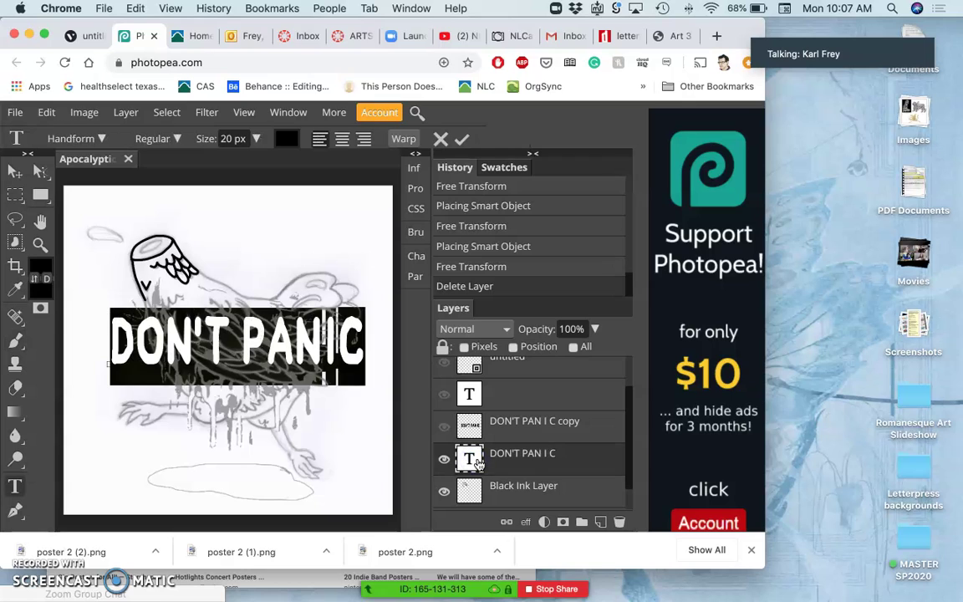
click(278, 338)
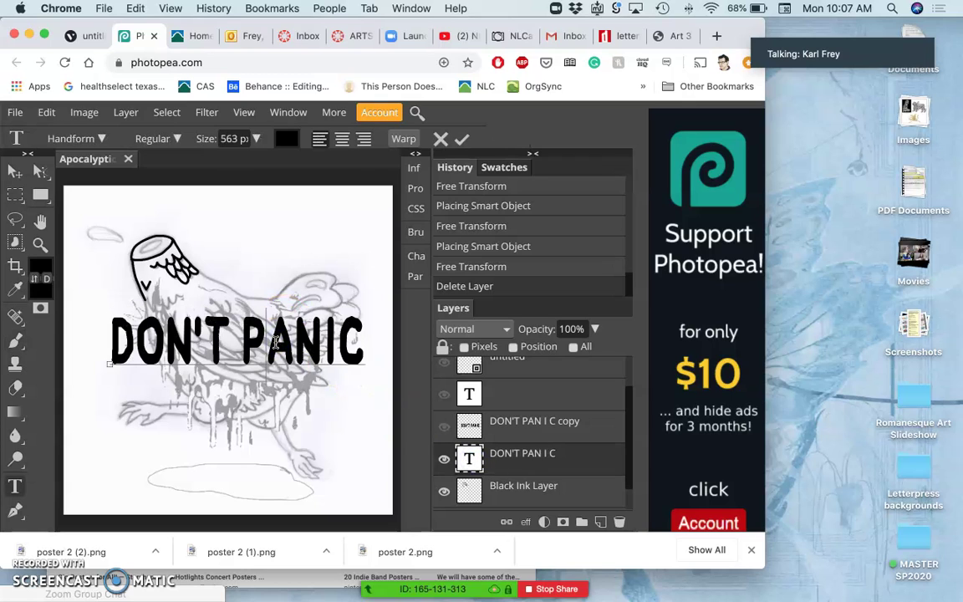
drag(261, 341, 285, 344)
click(255, 338)
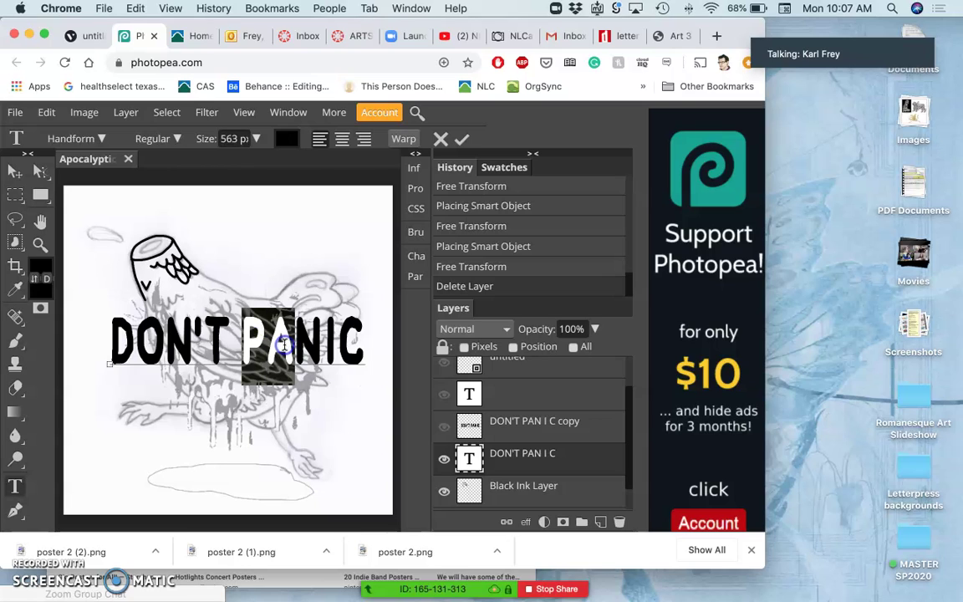
click(284, 344)
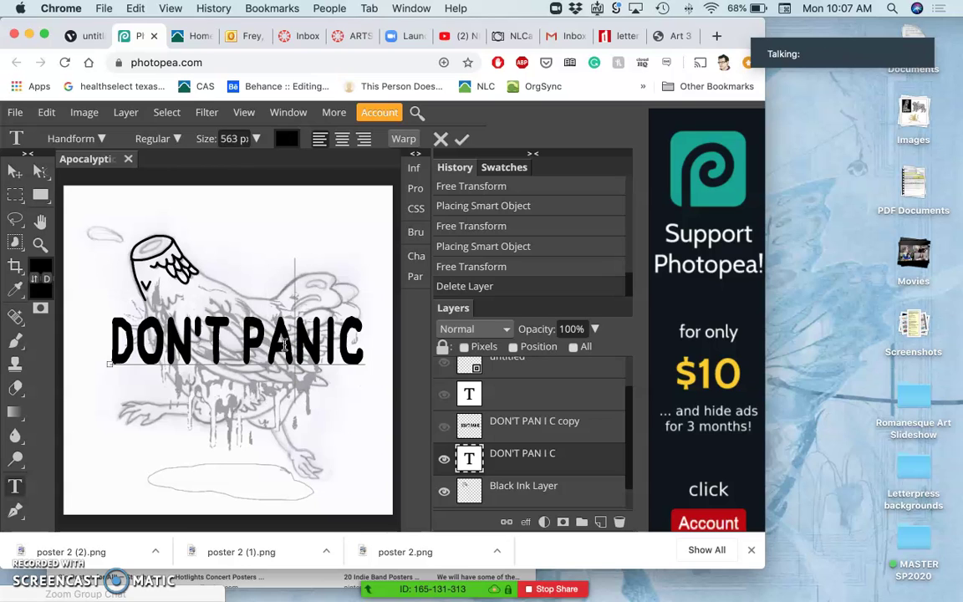
click(274, 344)
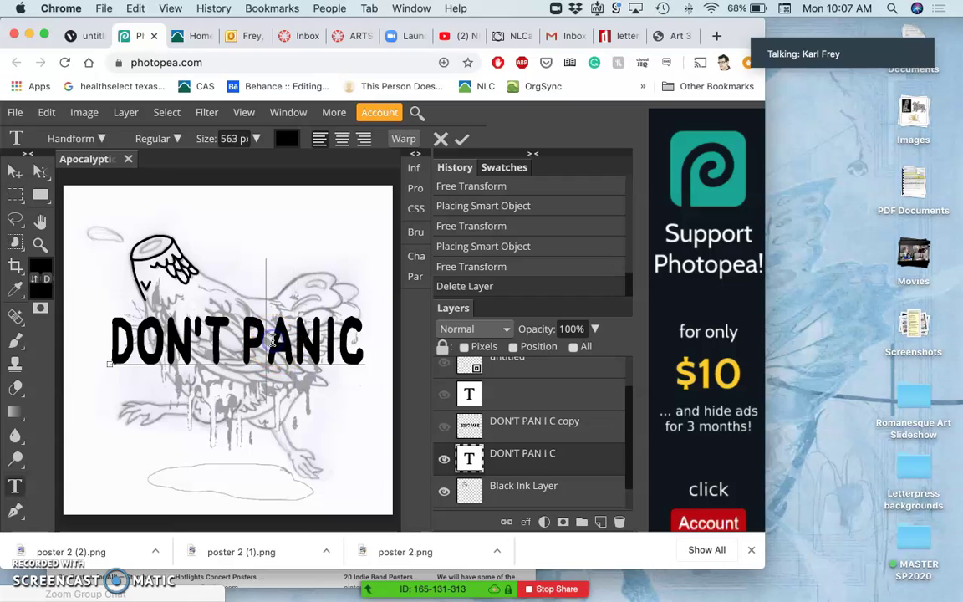
click(273, 339)
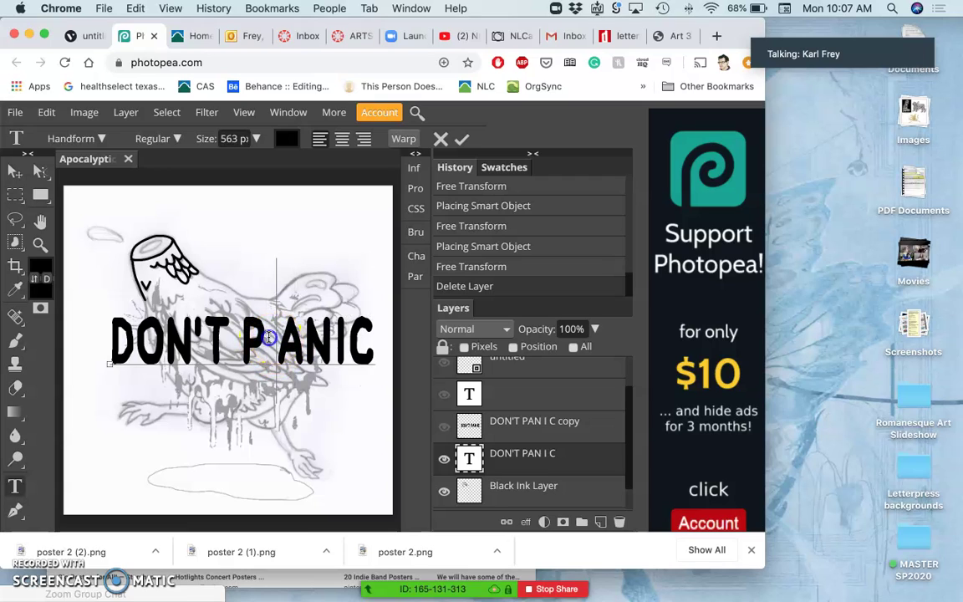
drag(268, 338, 241, 232)
click(254, 139)
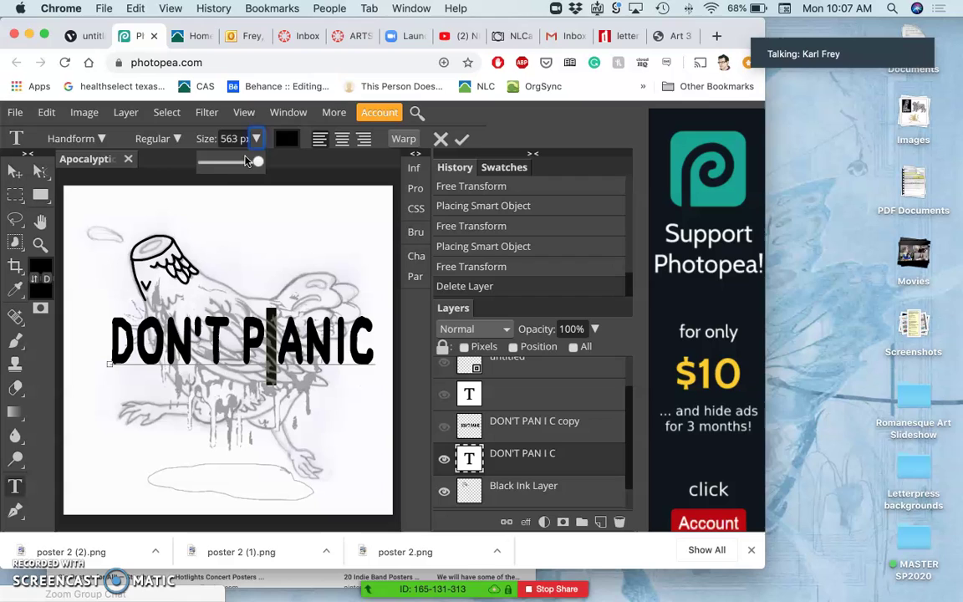
drag(245, 161, 233, 164)
click(293, 339)
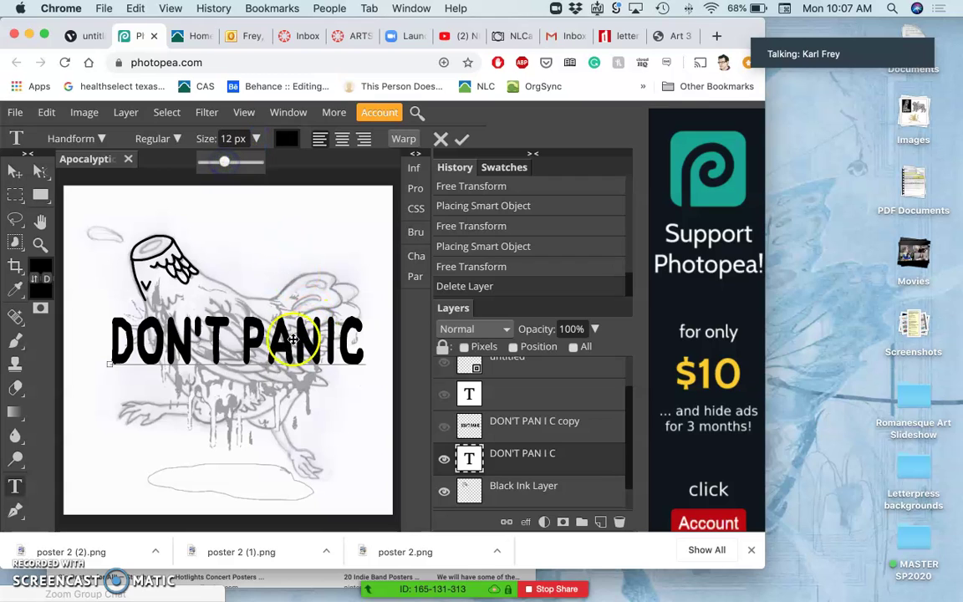
click(294, 355)
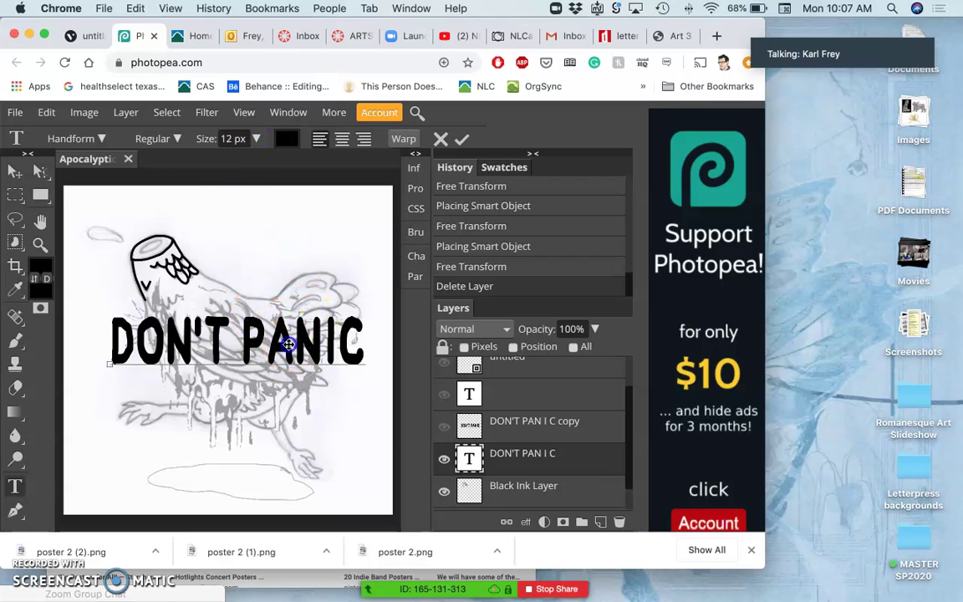
Step: Reopen the DON'T PANIC text and select letters in PANIC to check the new spacing
click(468, 458)
double_click(468, 458)
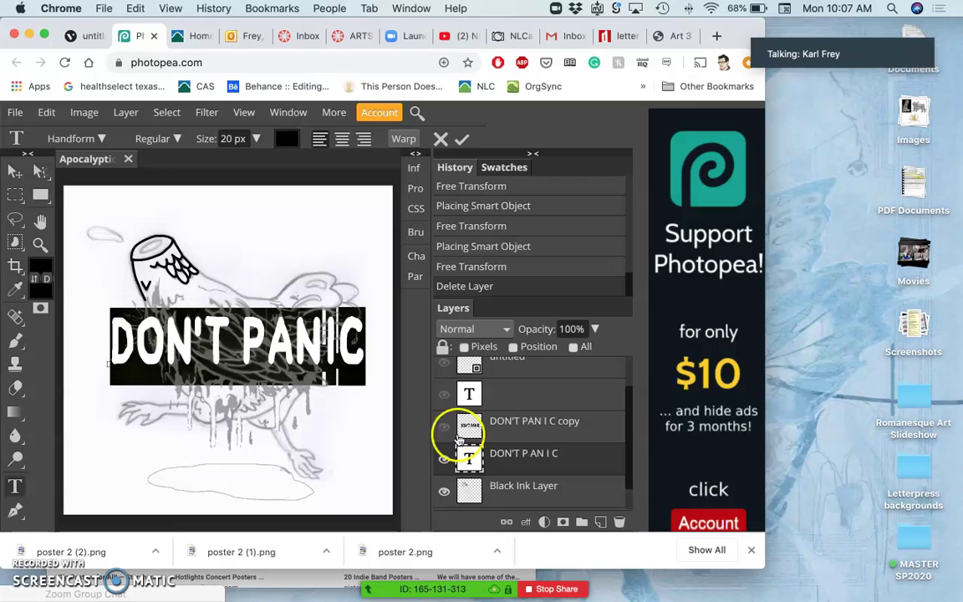
click(277, 340)
drag(294, 341, 241, 341)
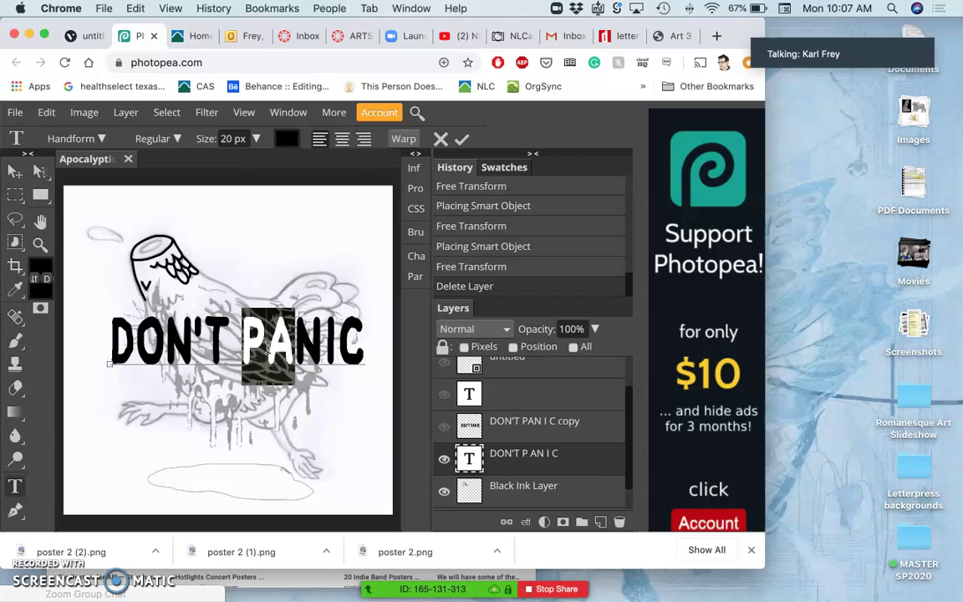
click(267, 348)
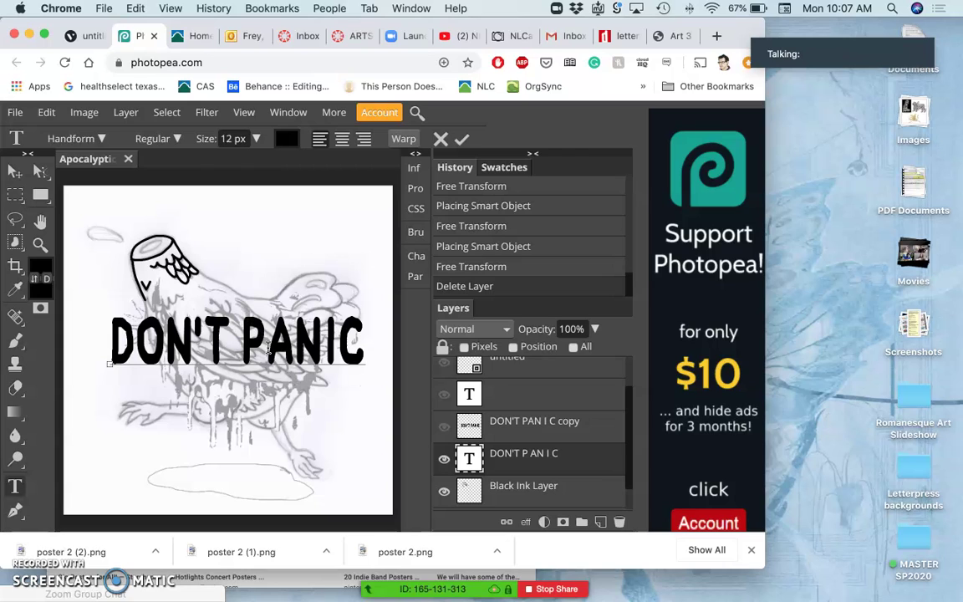
click(270, 348)
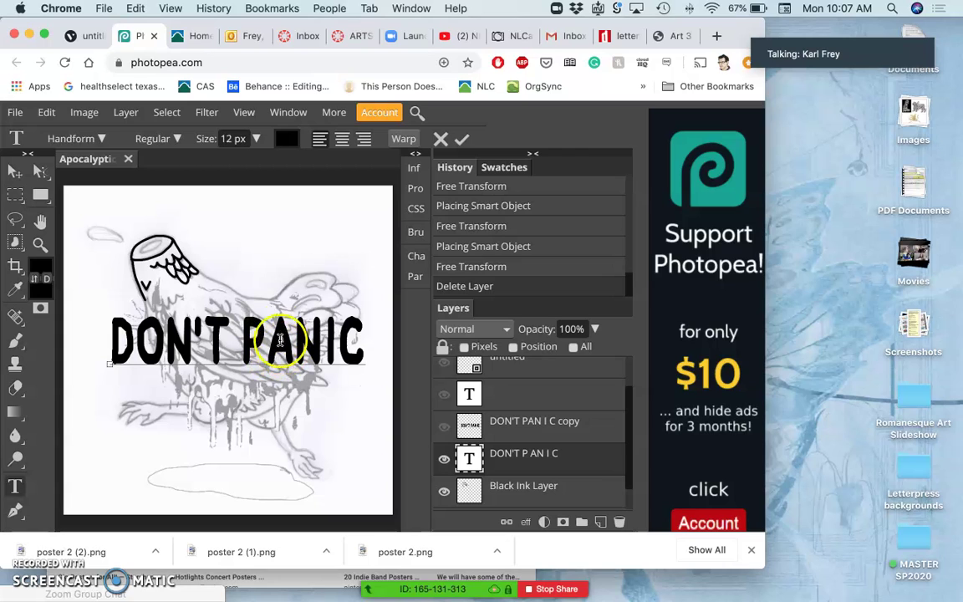
click(280, 327)
mouse_move(17, 298)
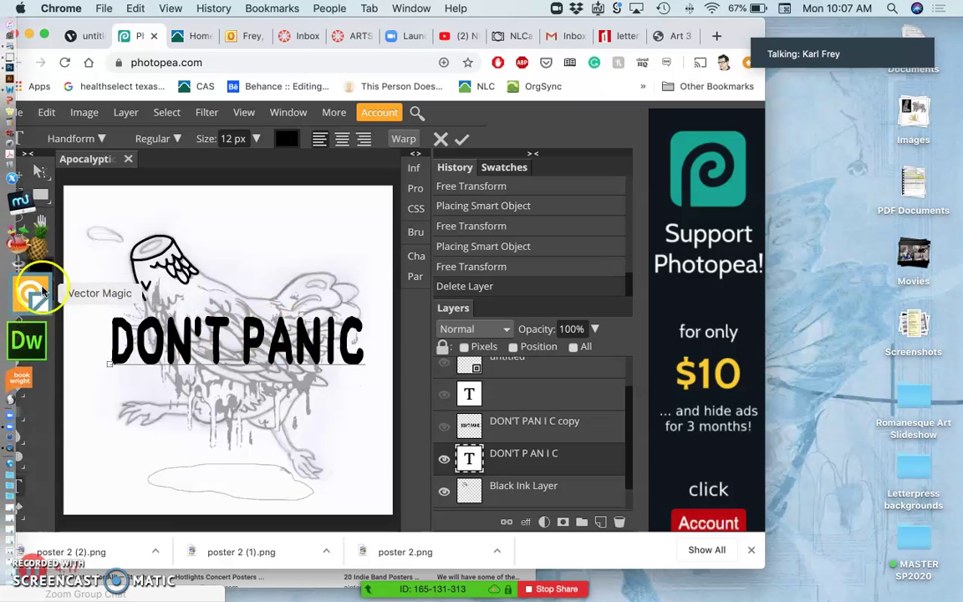
Step: Show the coloured chicken layer and move it below the DON'T PANIC text
click(171, 314)
click(250, 334)
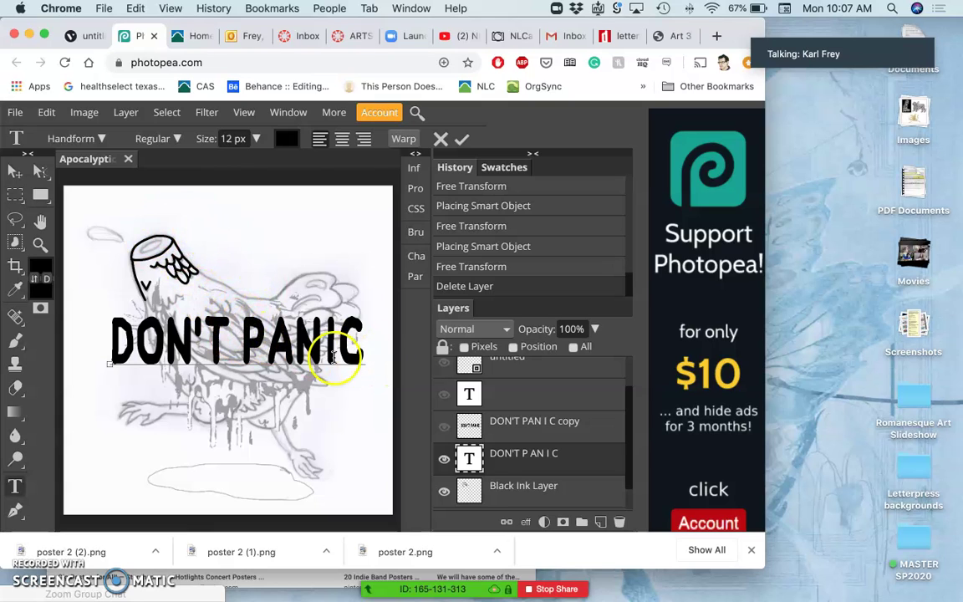
scroll(468, 409, up, 1)
click(445, 375)
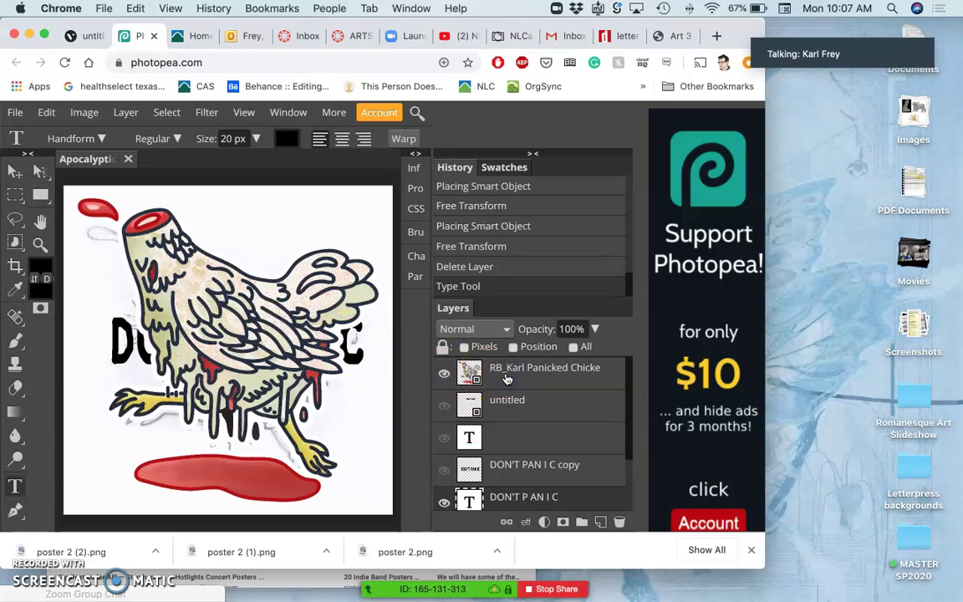
key(super+bracketleft)
key(super+bracketleft)
key(super+bracketleft)
key(super+bracketleft)
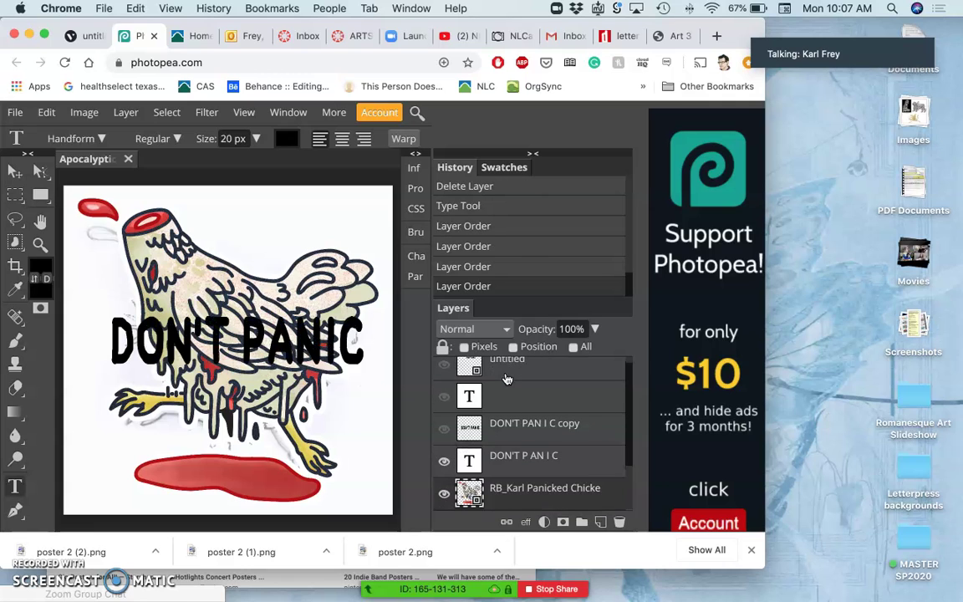
Step: Set the chicken layer to 52% opacity and hide the Black Ink Layer and Background
click(568, 352)
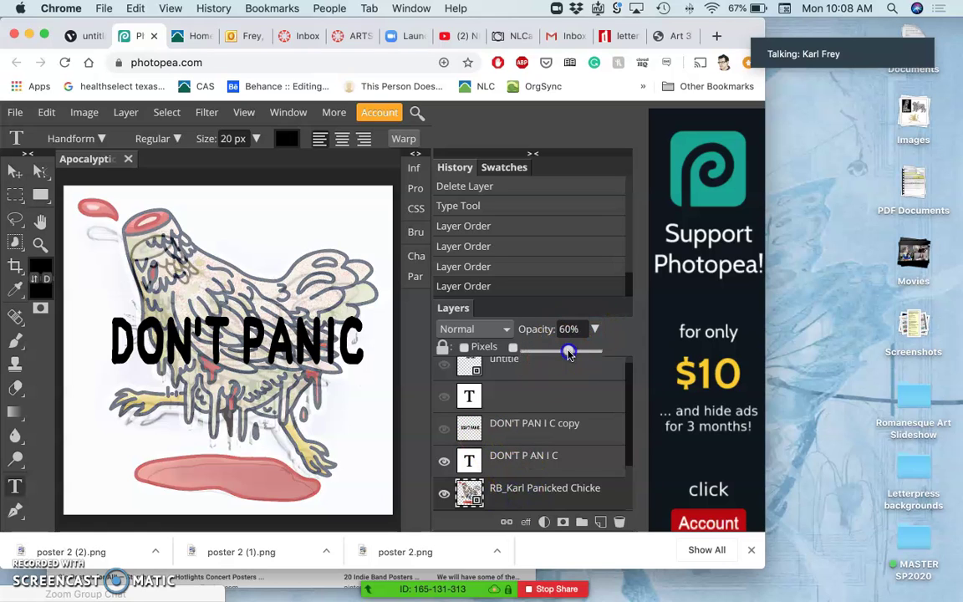
drag(564, 352, 558, 352)
scroll(451, 443, down, 2)
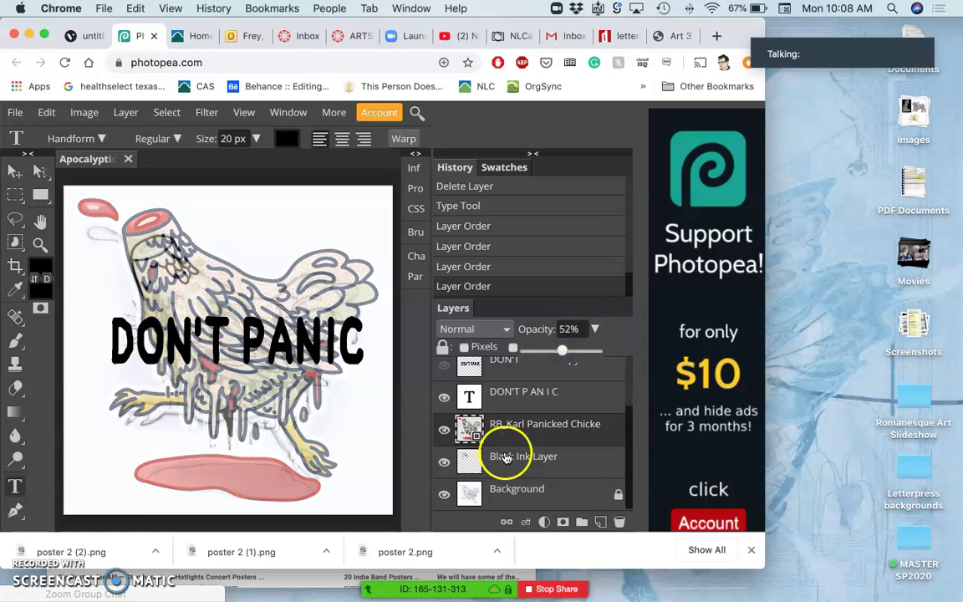
click(442, 463)
click(444, 494)
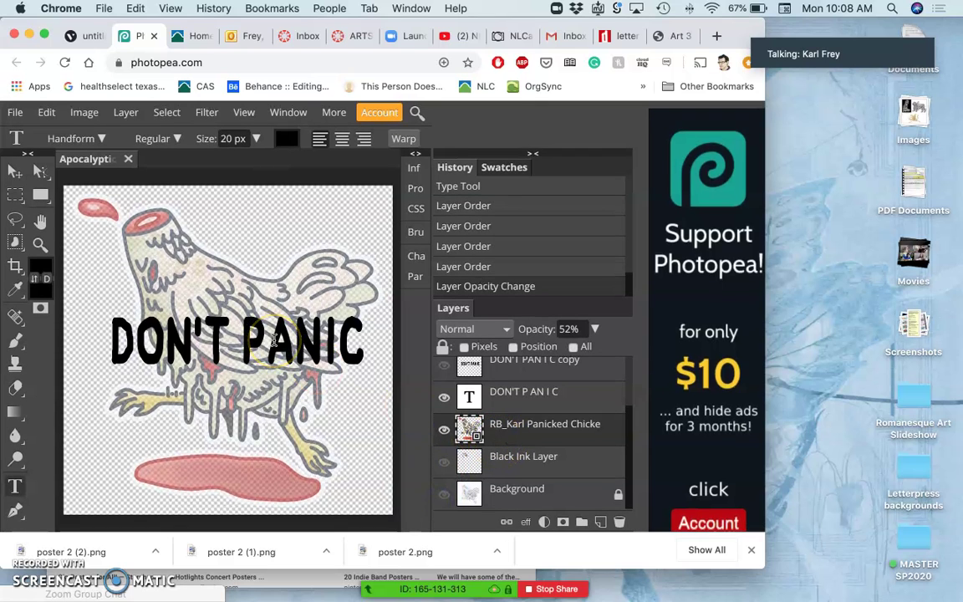
Step: Apply an image size of 10 × 10 inches at 350 DPI from Image > Image Size
click(83, 112)
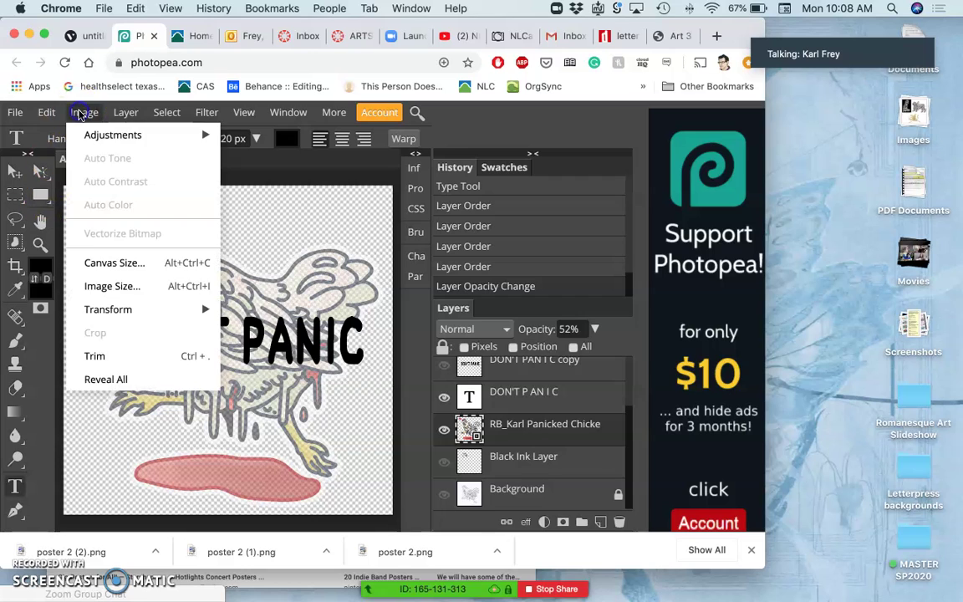
click(96, 285)
click(178, 307)
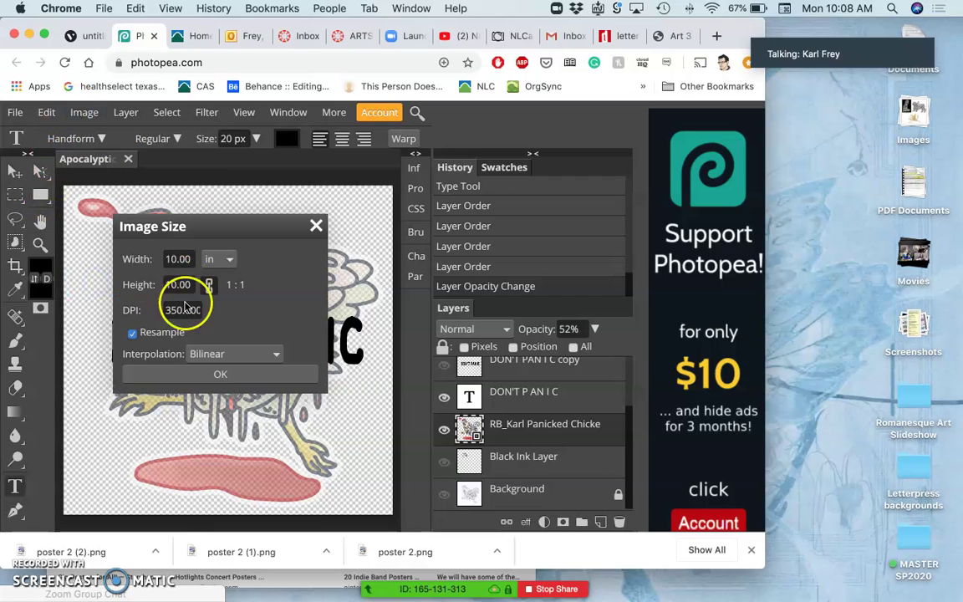
click(213, 375)
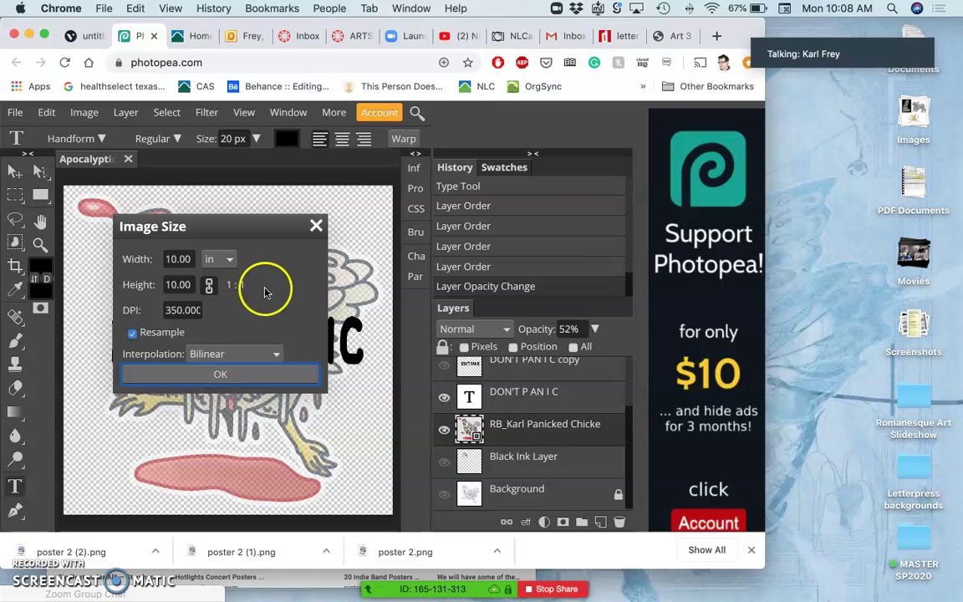
click(221, 374)
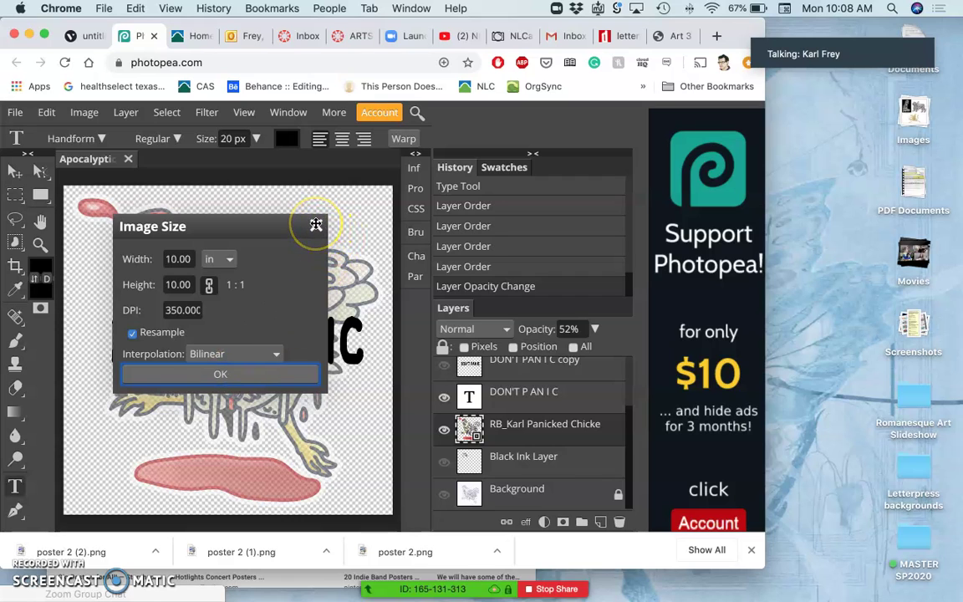
Step: Confirm the 10 × 10 in size, commit the text edit and show the DON'T PAN I C copy layer
click(225, 373)
click(225, 376)
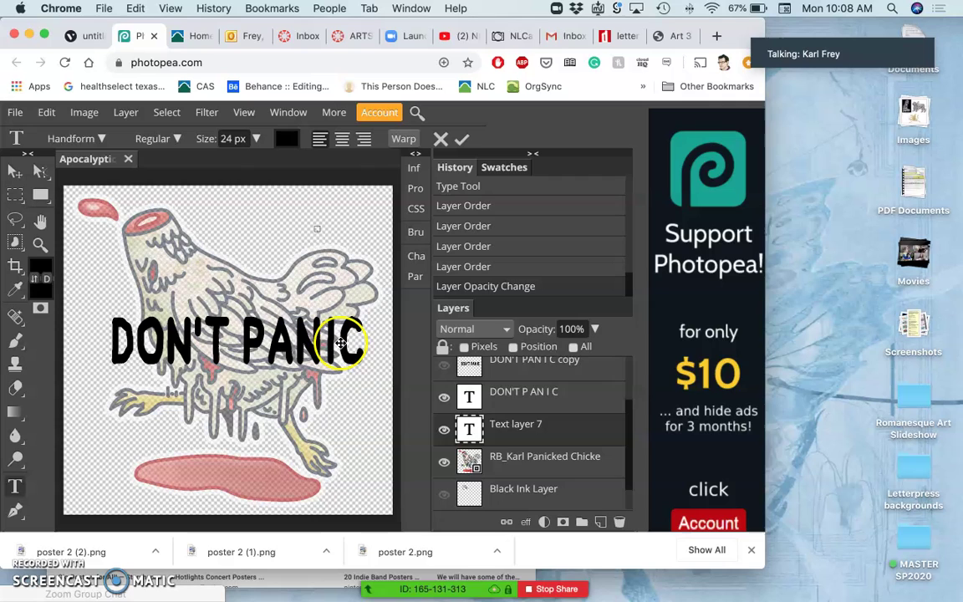
scroll(510, 410, up, 2)
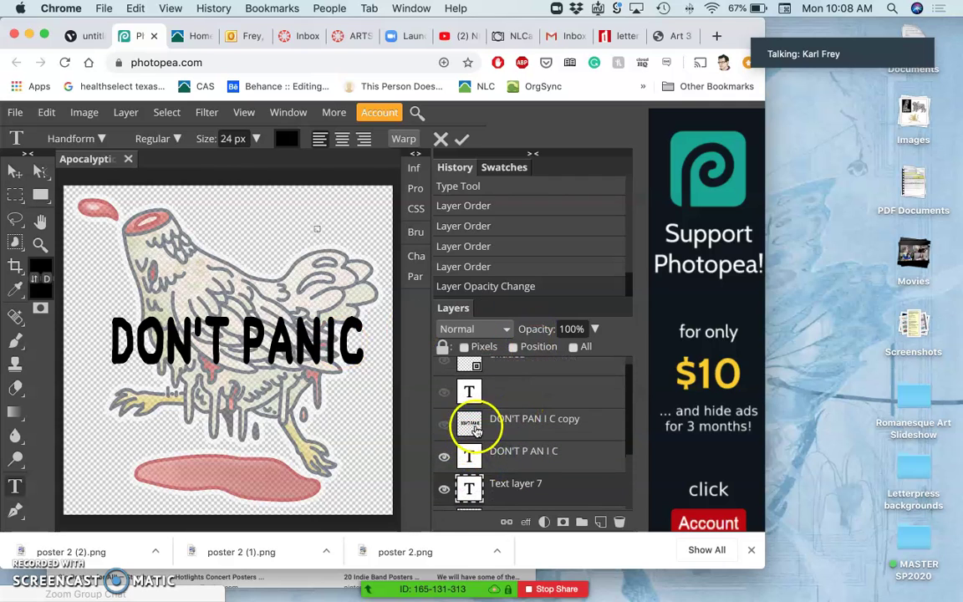
click(444, 424)
click(494, 458)
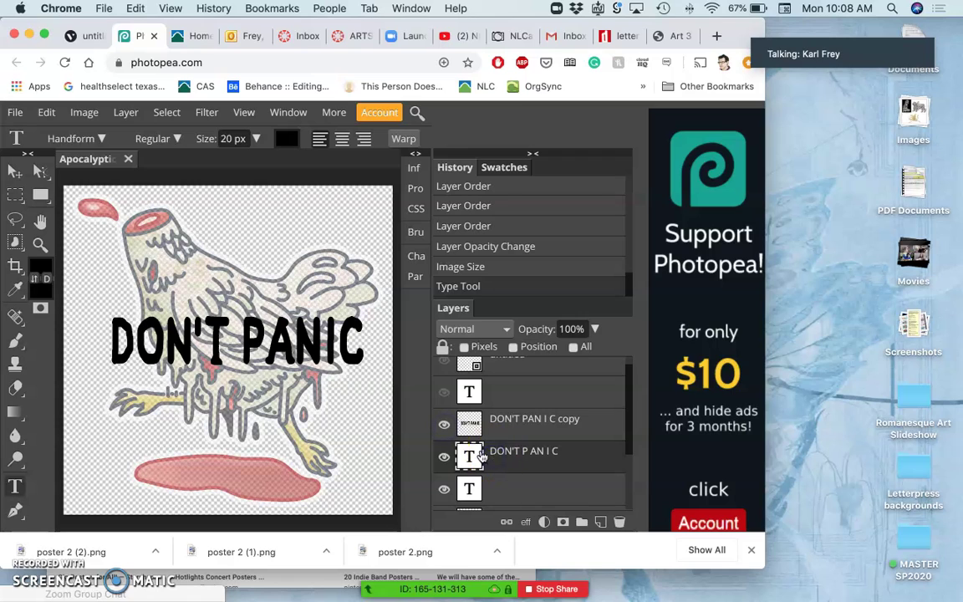
click(444, 424)
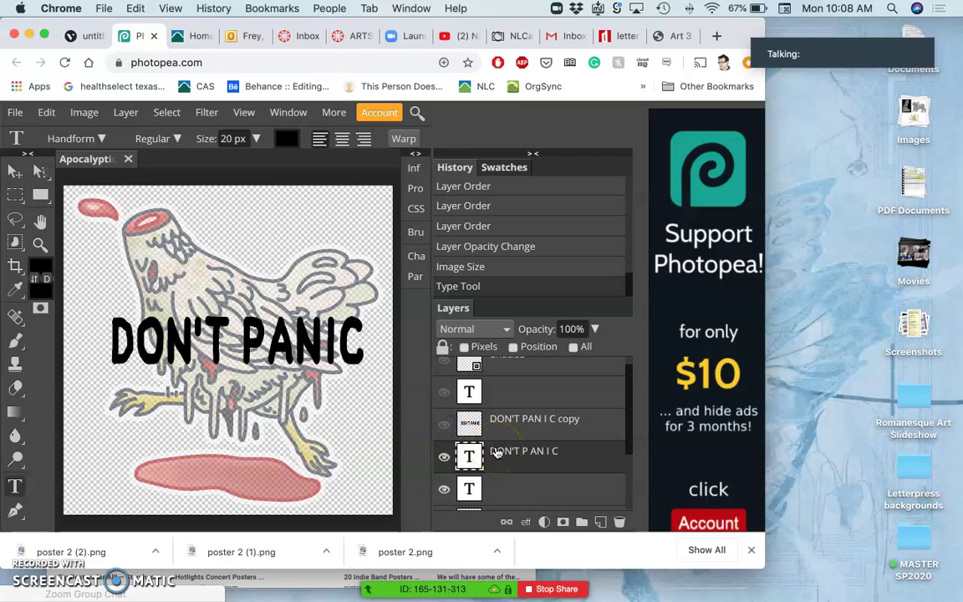
click(445, 426)
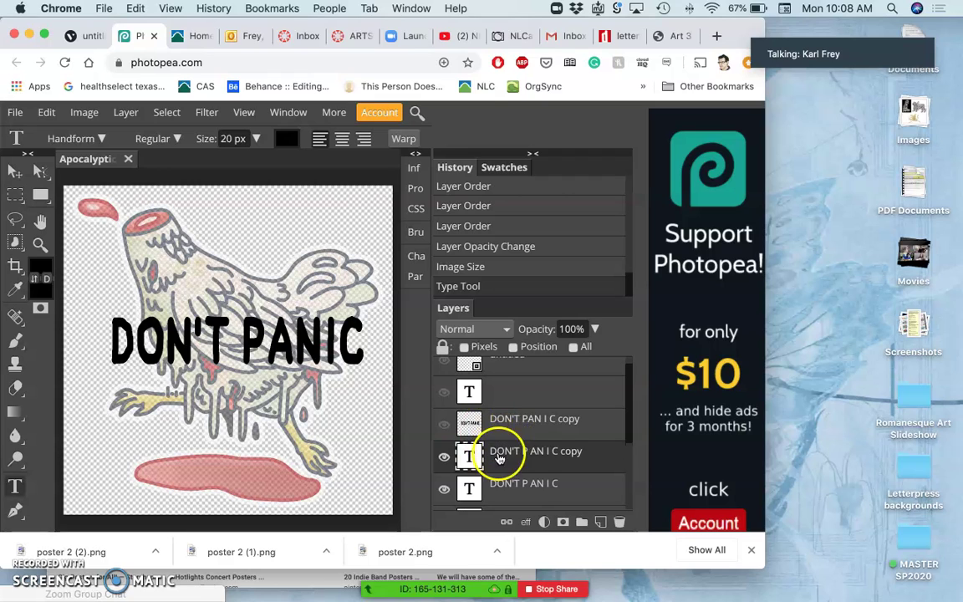
Step: Rasterize the DON'T P AN I C copy layer and hide the DON'T P AN I C layer
right_click(493, 455)
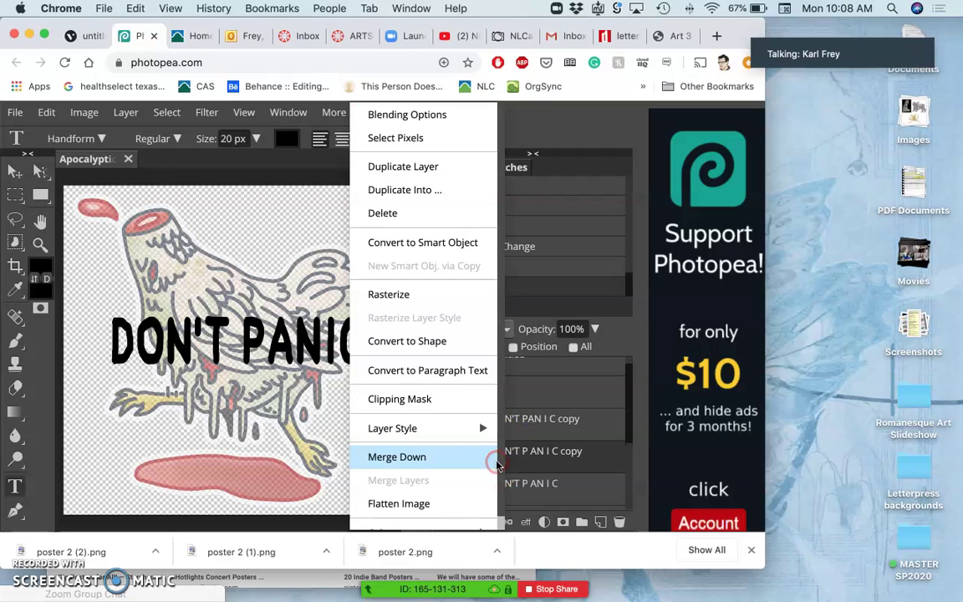
click(419, 298)
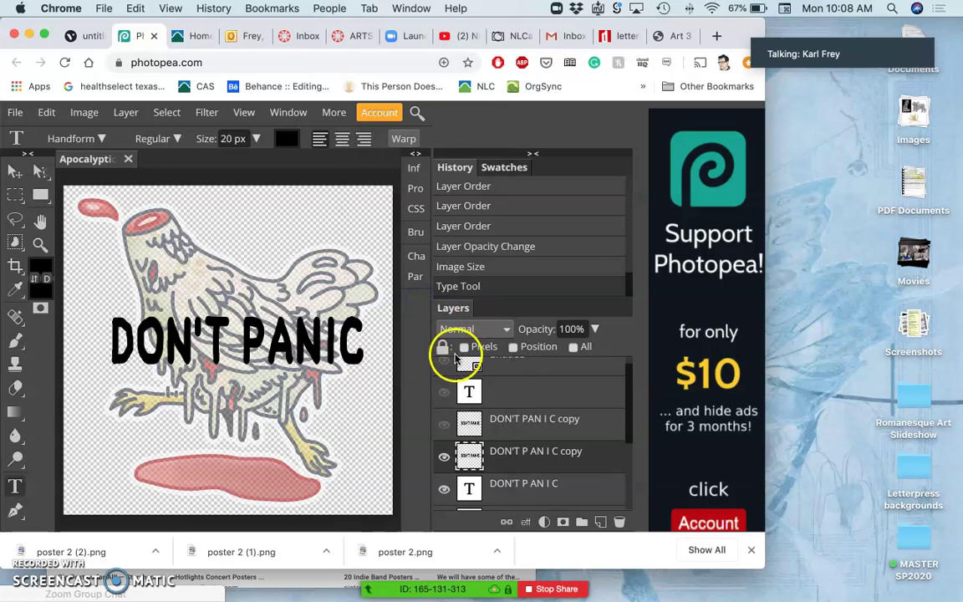
click(445, 488)
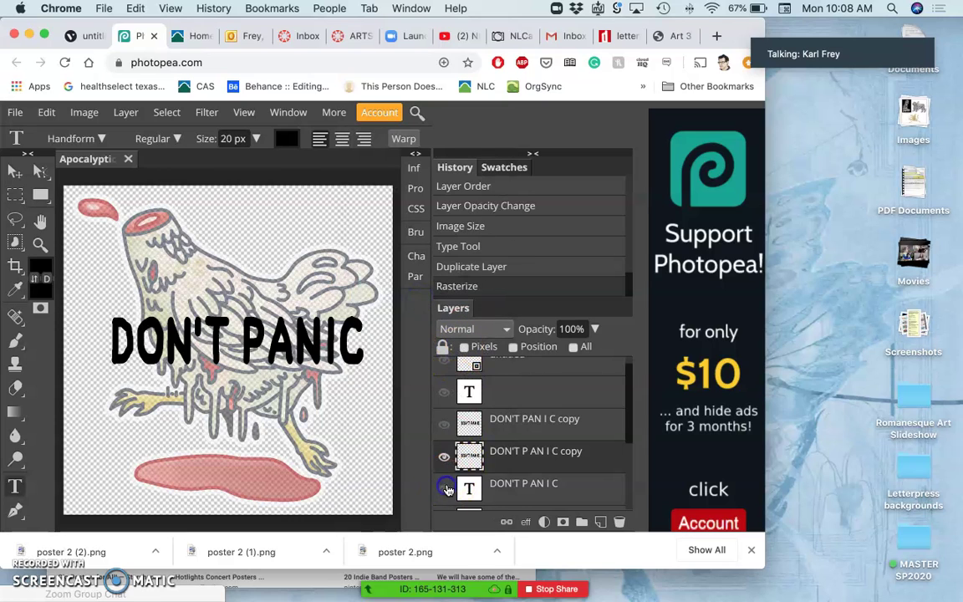
click(445, 425)
click(284, 341)
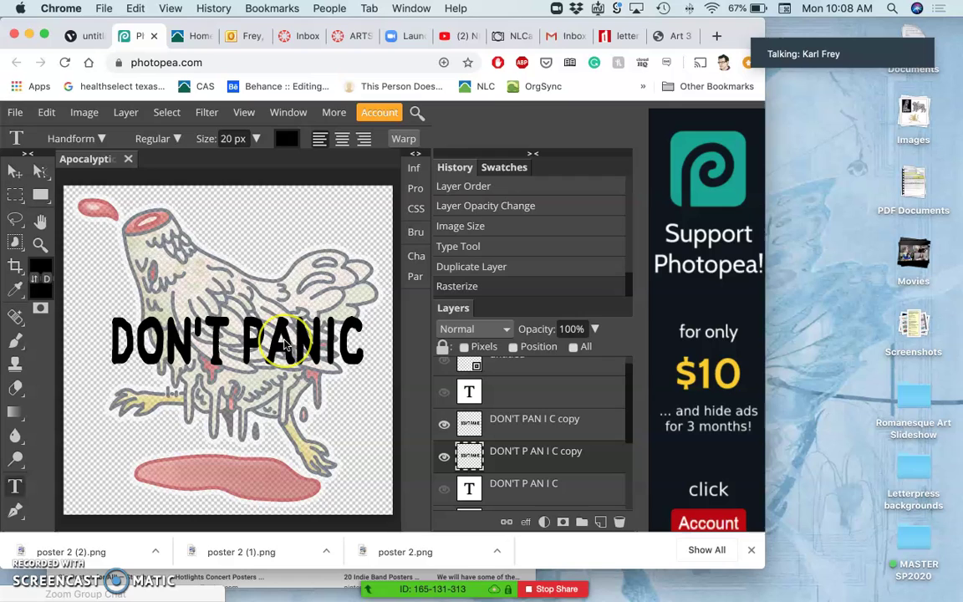
scroll(285, 341, up, 8)
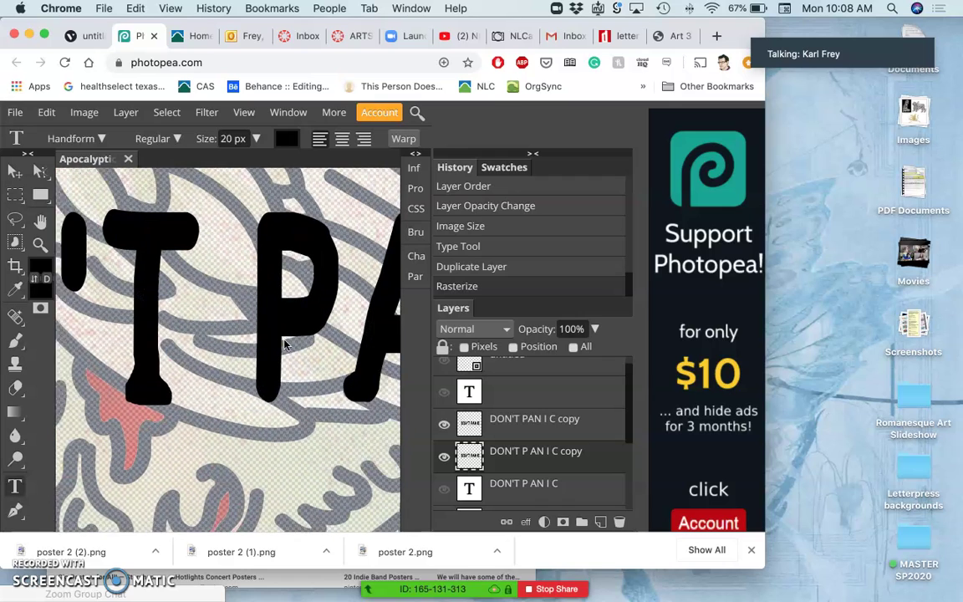
scroll(285, 341, right, 2)
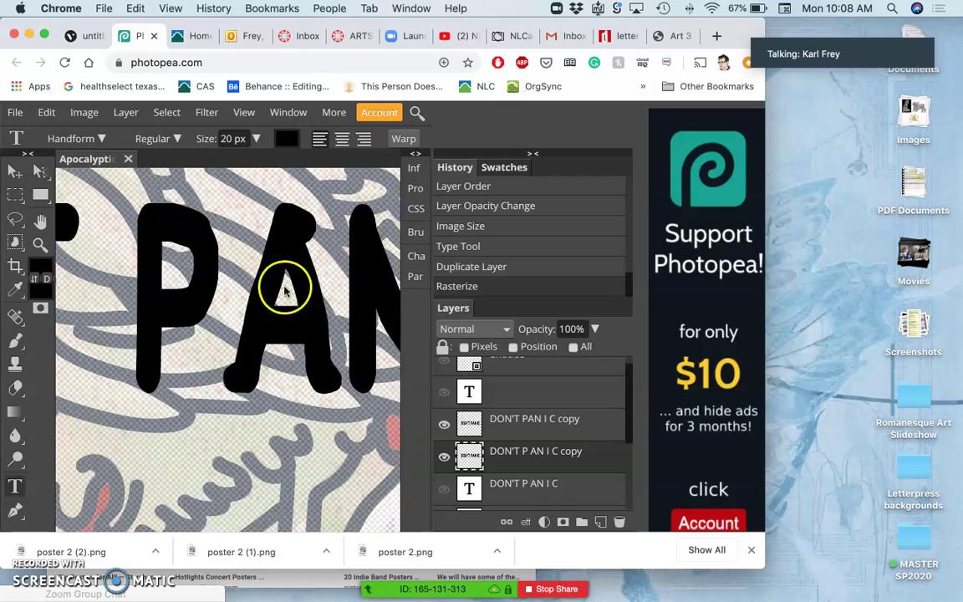
Step: Compare the two A versions, then hide DON'T P AN I C copy and make DON'T PAN I C copy active
click(444, 428)
click(444, 428)
click(444, 427)
click(444, 428)
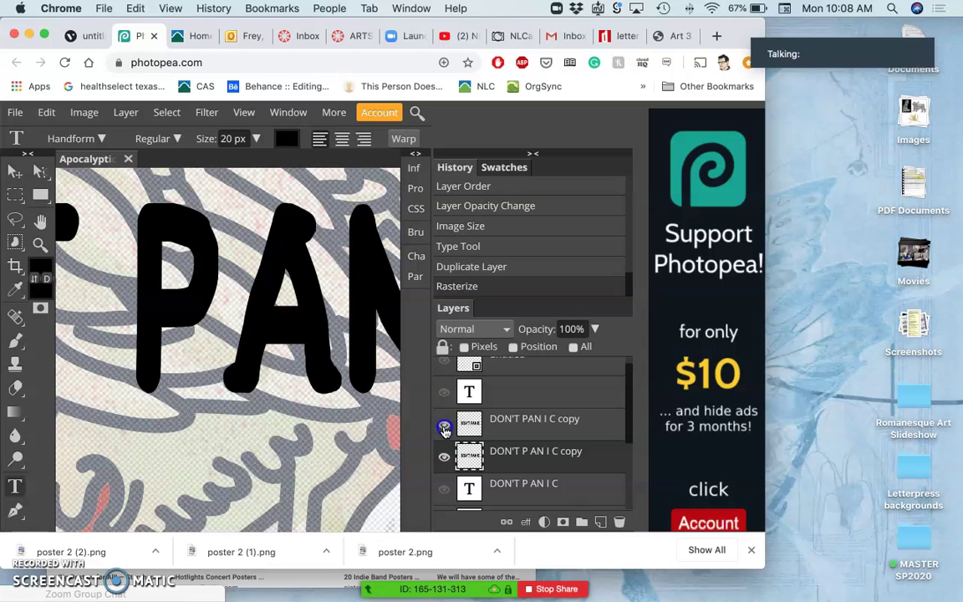
click(444, 429)
click(443, 429)
scroll(324, 399, right, 4)
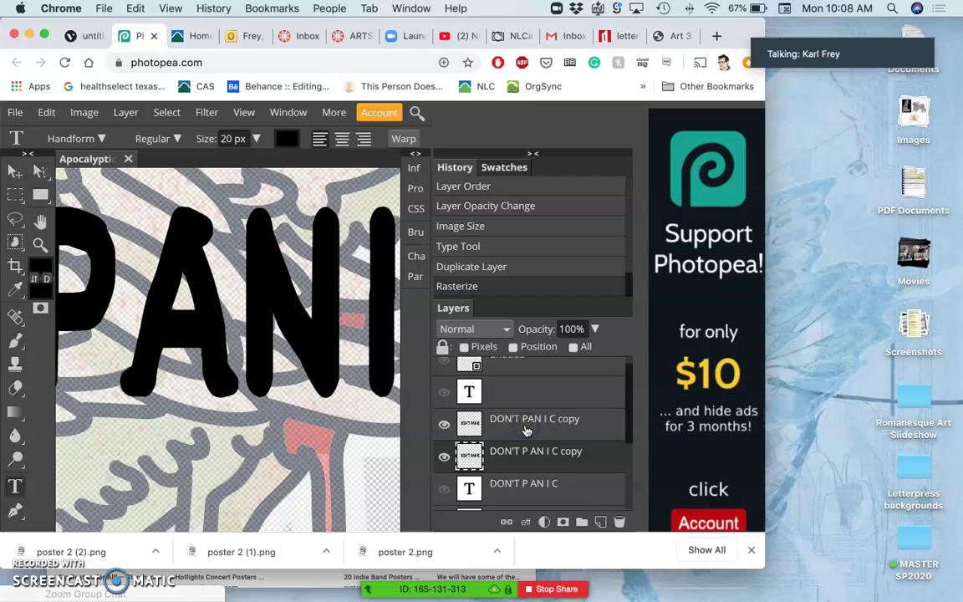
click(444, 456)
click(436, 421)
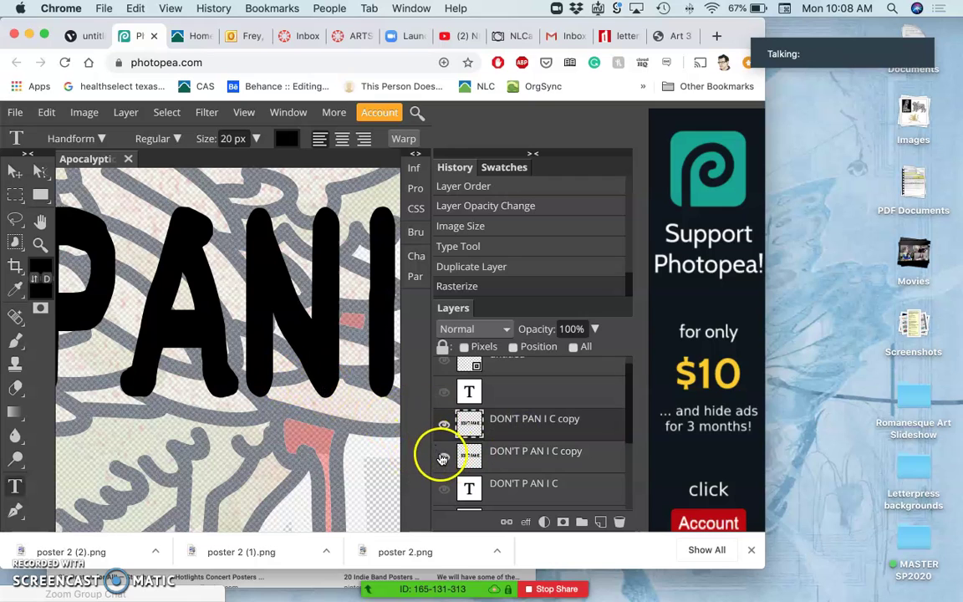
scroll(176, 338, left, 1)
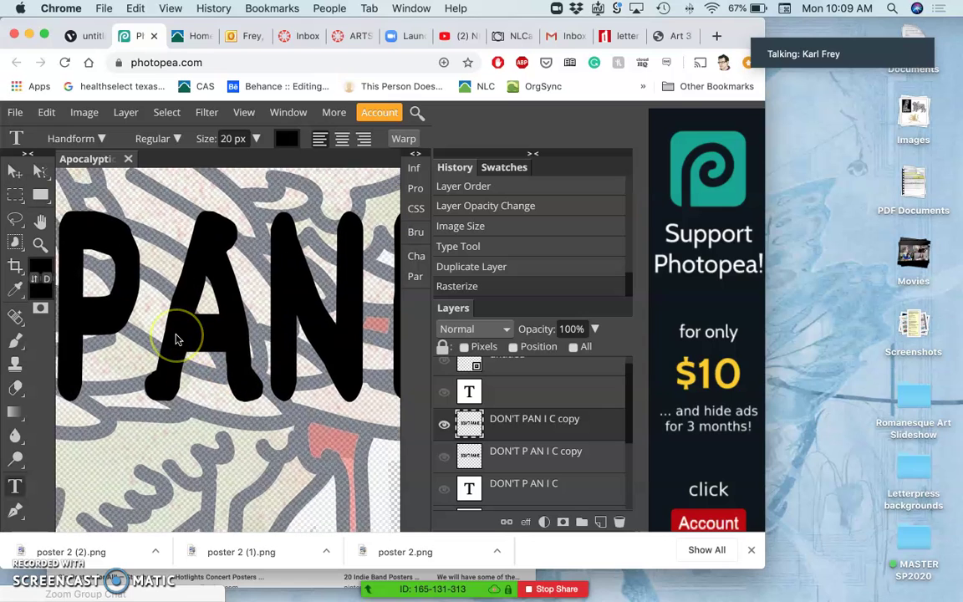
scroll(176, 338, left, 3)
Step: Lasso around the P of PANIC and nudge it into place with the Move tool
click(15, 218)
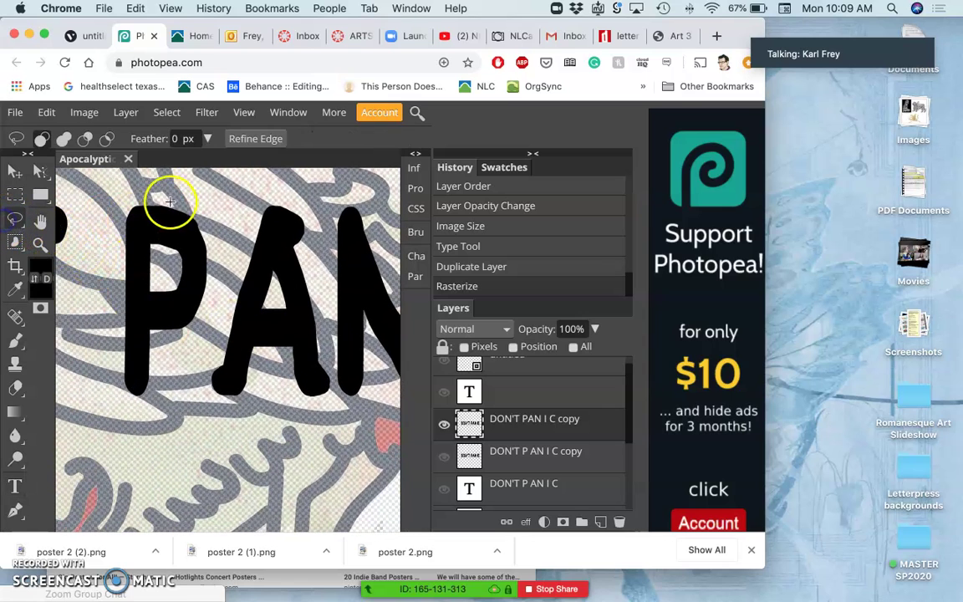
drag(160, 194, 159, 195)
mouse_move(101, 279)
mouse_down()
mouse_move(106, 398)
mouse_move(177, 389)
mouse_up()
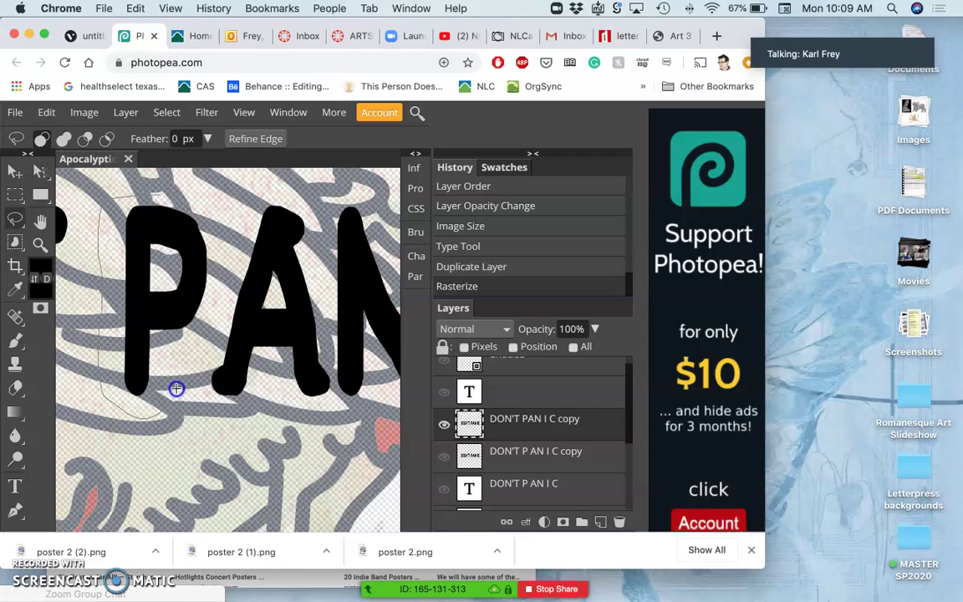
drag(176, 183, 171, 184)
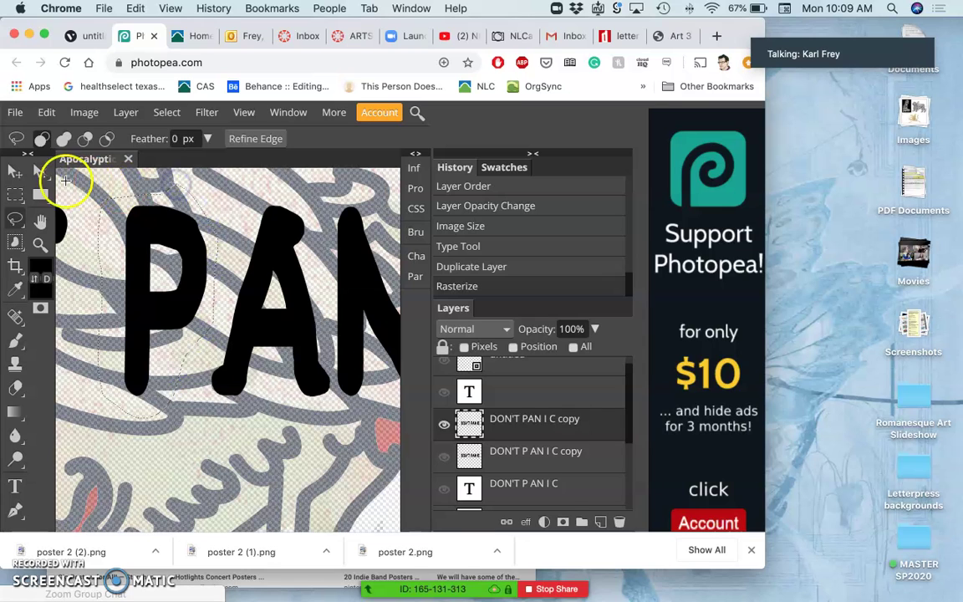
click(9, 173)
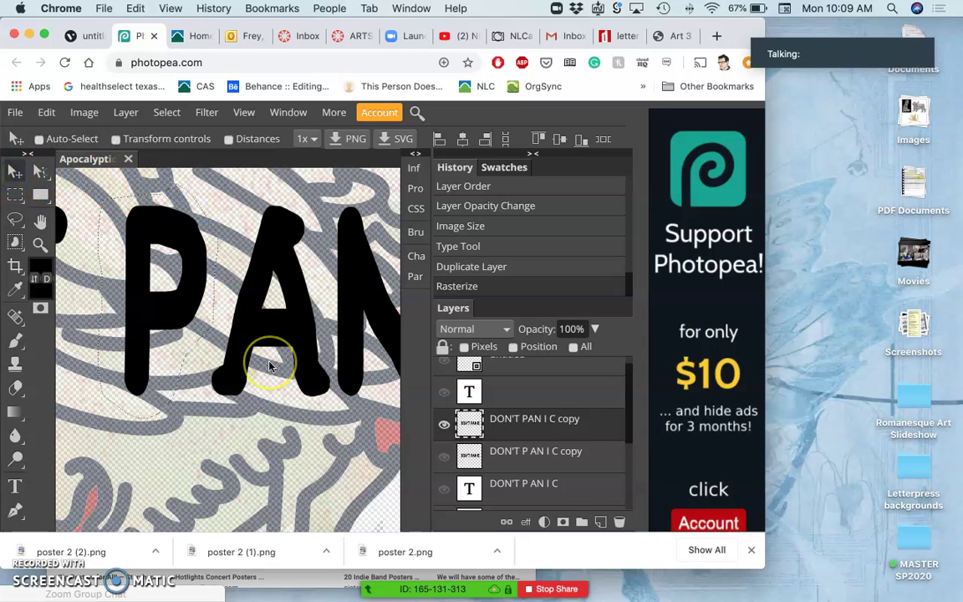
scroll(269, 364, down, 5)
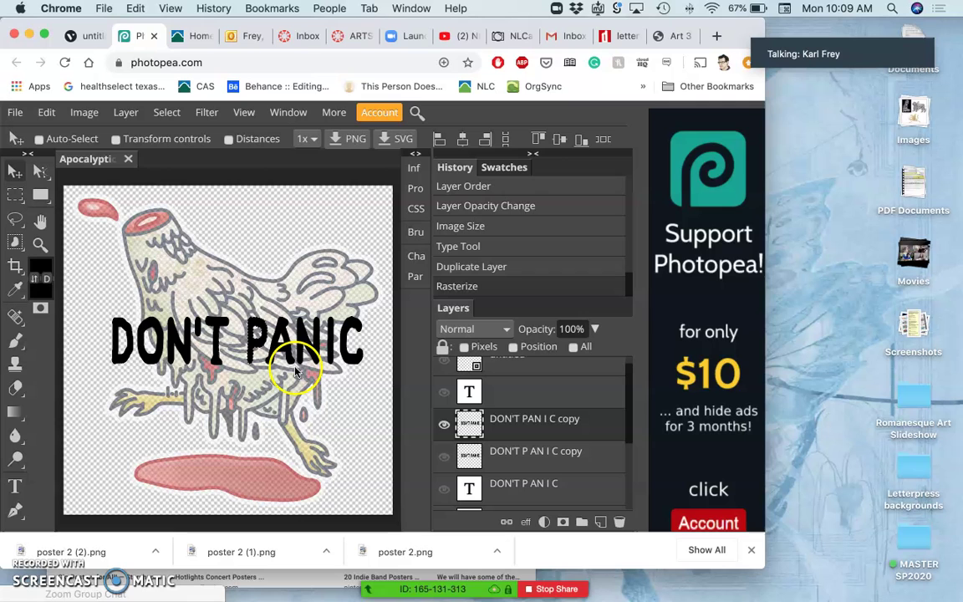
scroll(293, 368, up, 3)
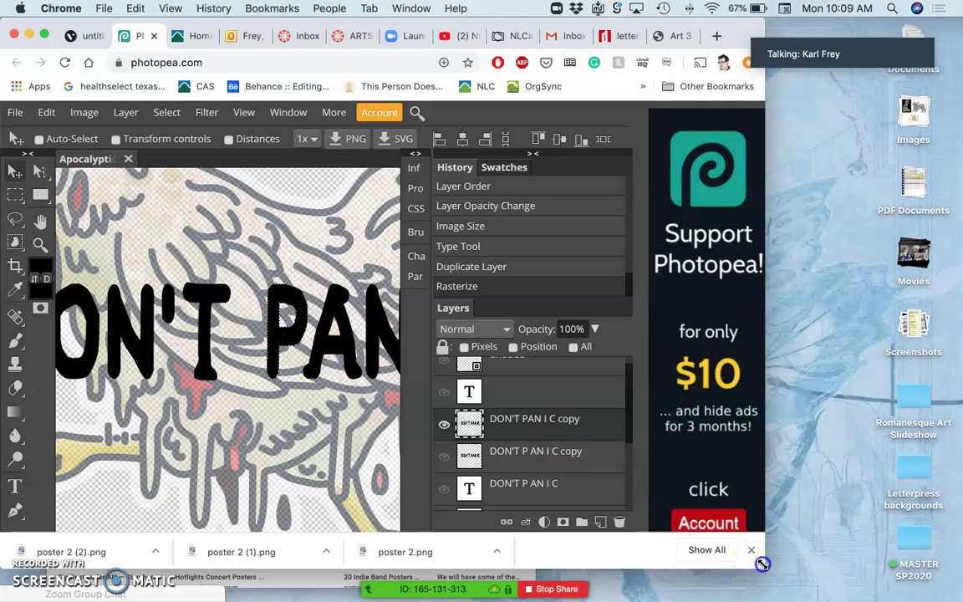
Step: Enlarge the browser window and add a new empty Layer 1 above the DON'T PAN I C copy lettering
drag(752, 561, 955, 599)
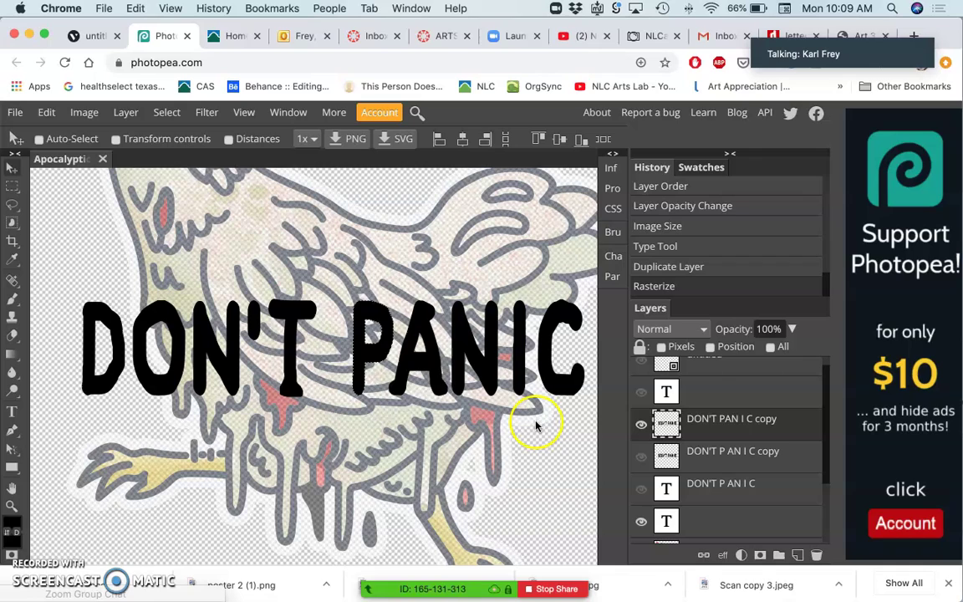
click(13, 204)
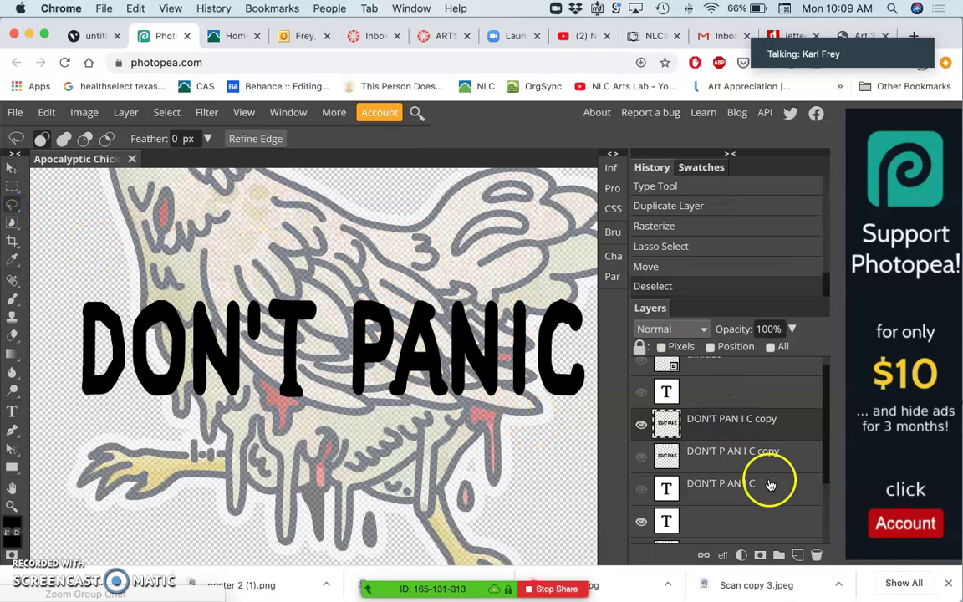
click(798, 555)
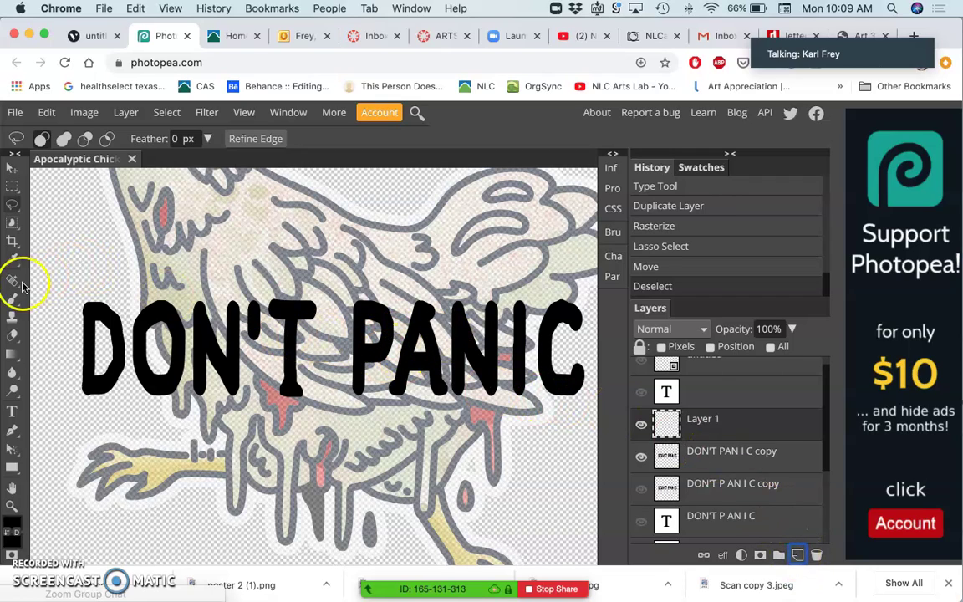
click(12, 527)
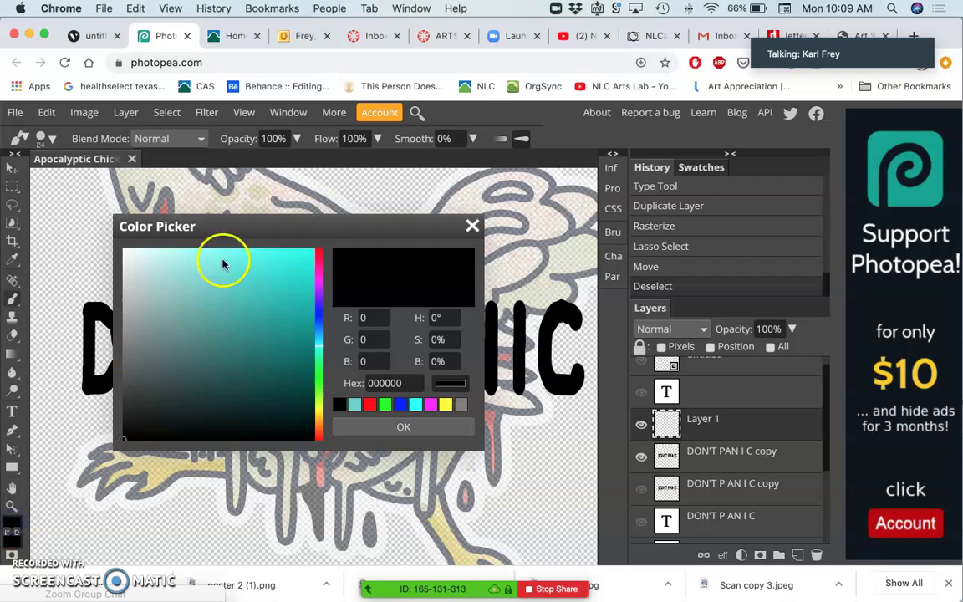
Step: Set the foreground colour to bright cyan and brush a box around the T, undoing a stray stroke
click(308, 257)
click(308, 251)
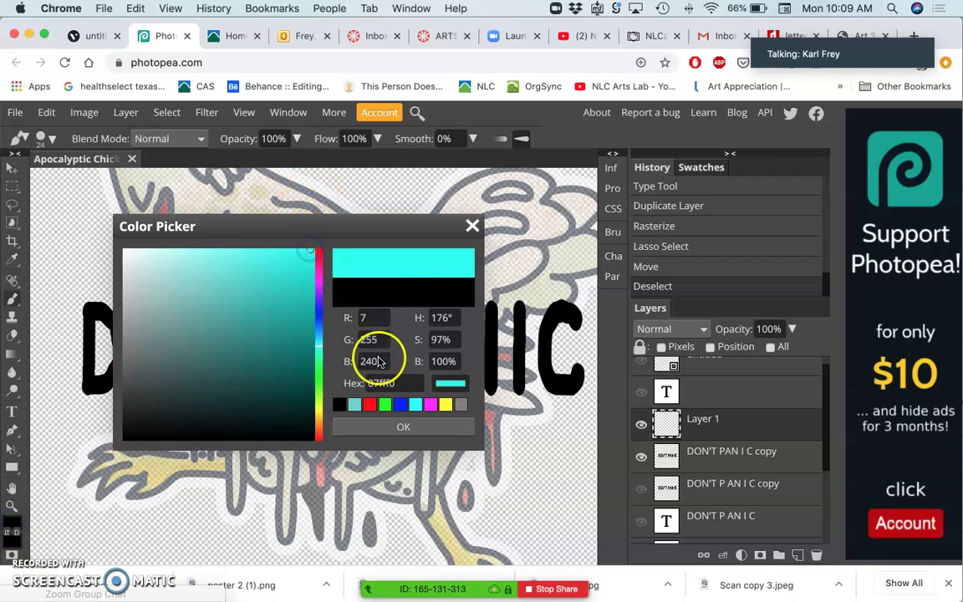
click(422, 427)
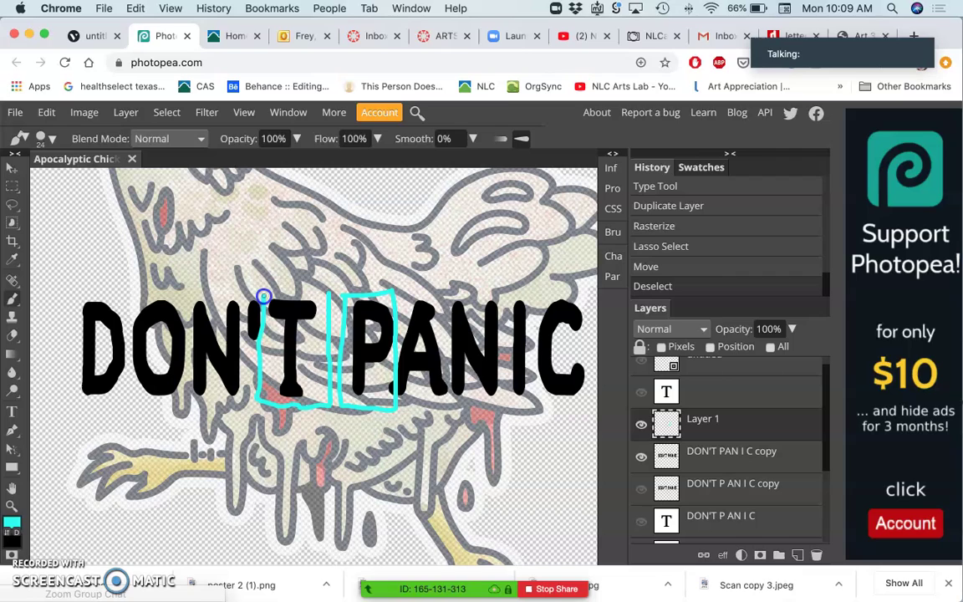
drag(286, 295, 326, 294)
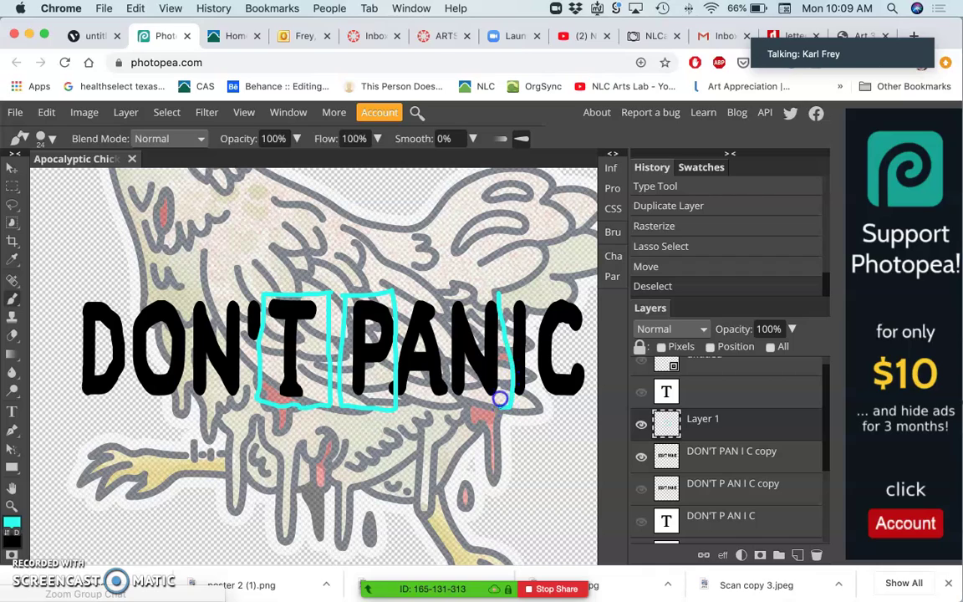
key(super+z)
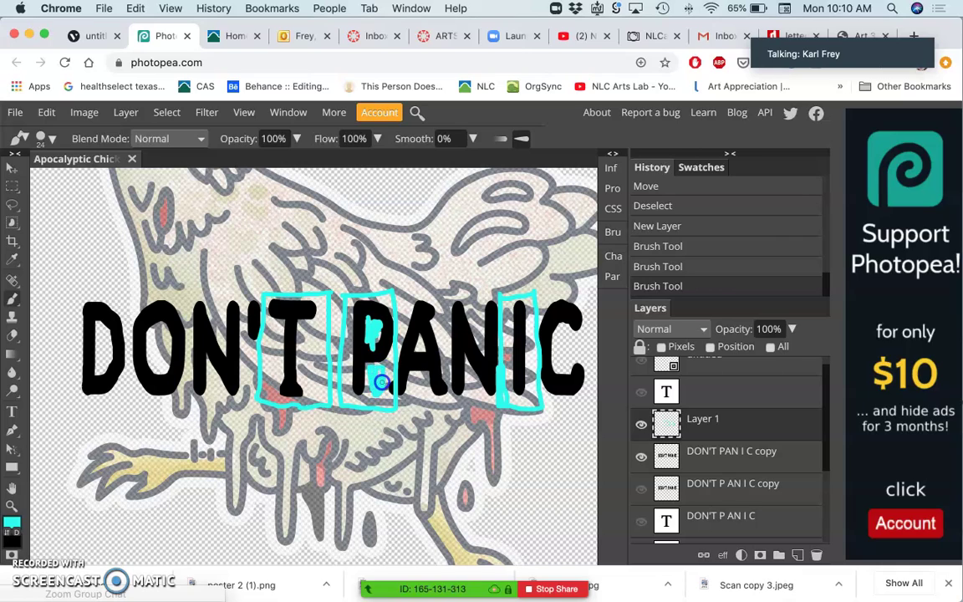
click(346, 322)
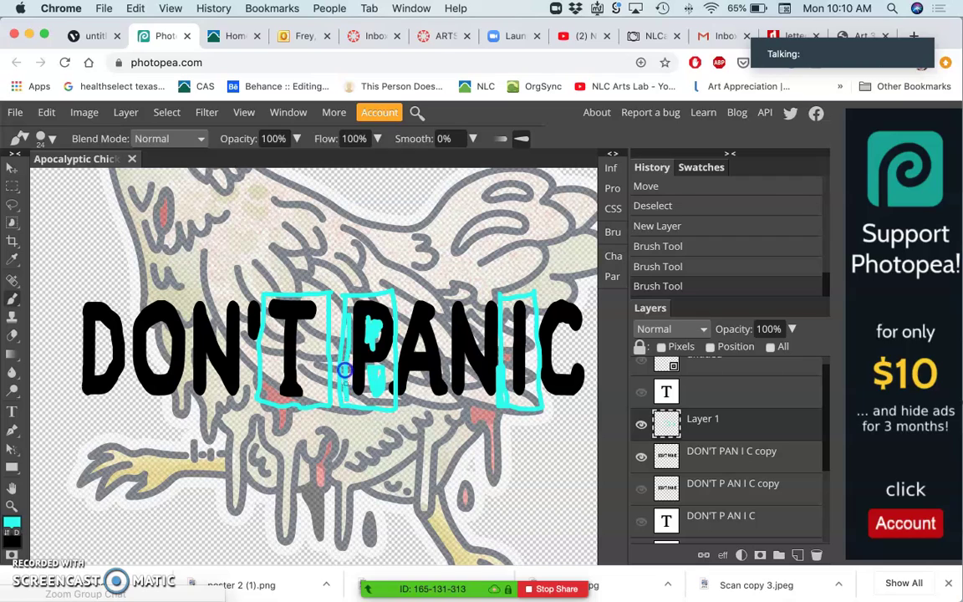
Step: Add more cyan marks on the lettering and toggle Layer 1 on and off to compare
click(365, 323)
click(563, 393)
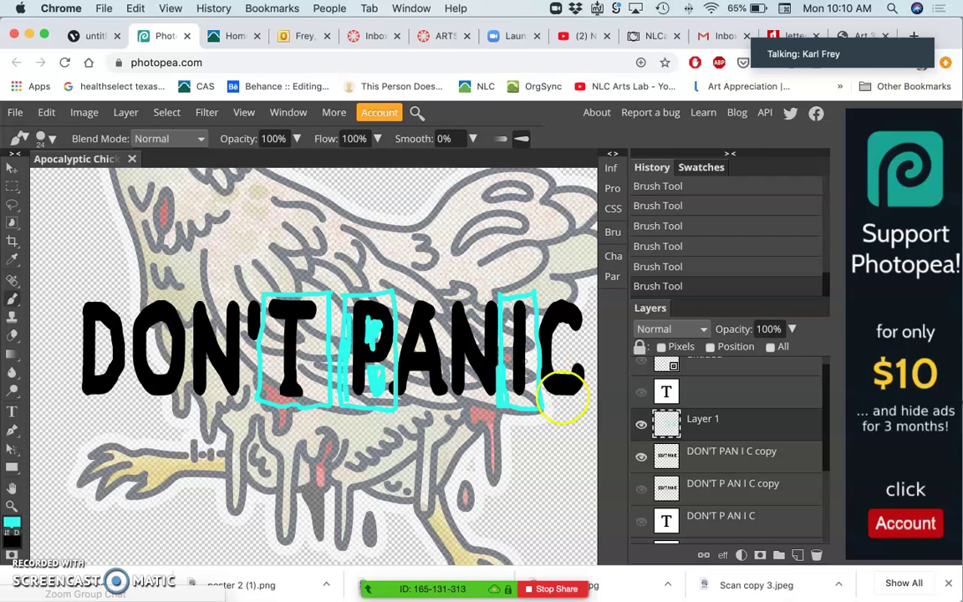
click(637, 420)
click(639, 422)
click(640, 423)
click(640, 423)
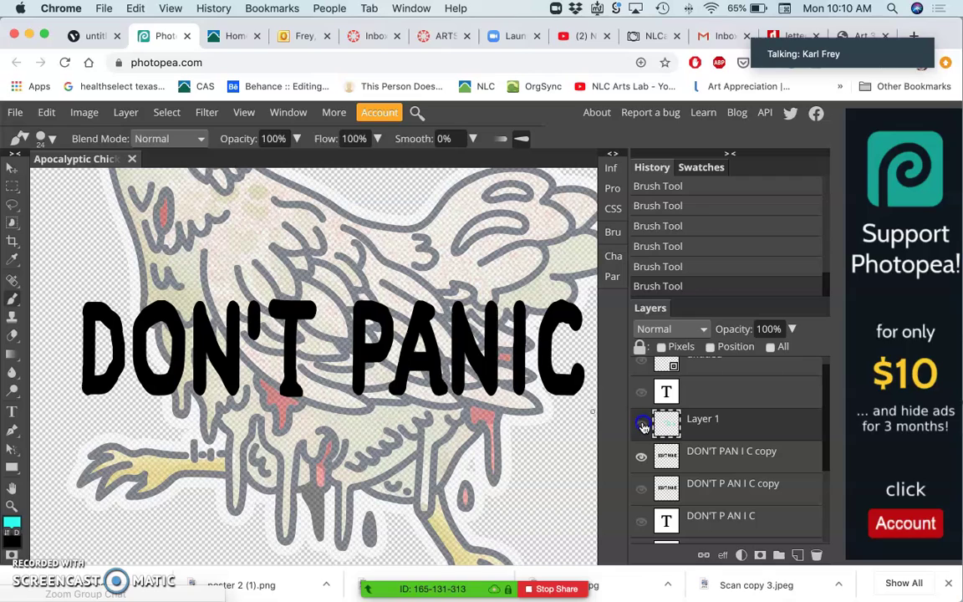
click(641, 424)
click(641, 425)
click(641, 425)
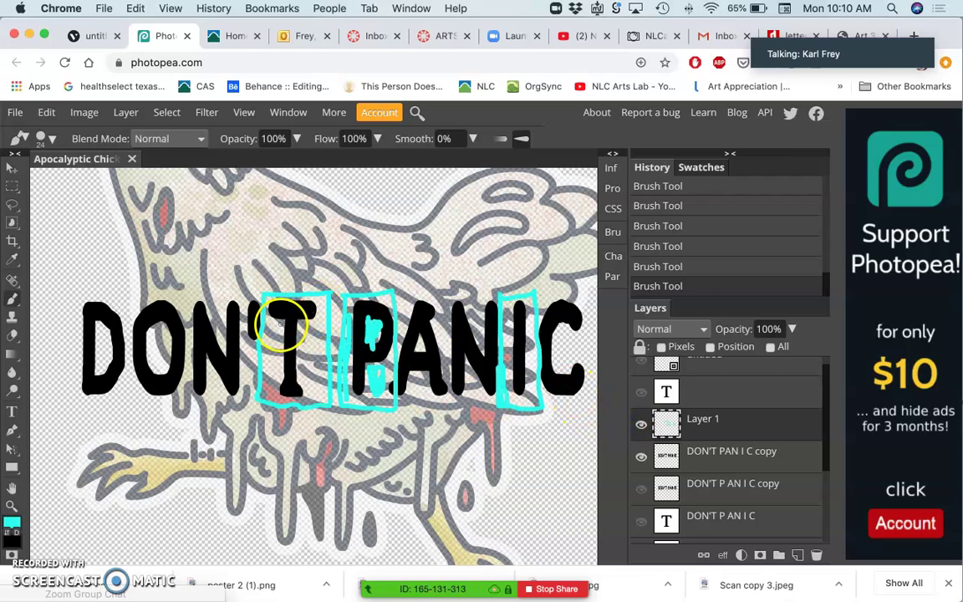
Step: Paint cyan over the T and the I of PANIC, compare, then hide Layer 1
mouse_move(269, 333)
mouse_down()
mouse_move(274, 375)
mouse_move(276, 326)
mouse_move(267, 379)
mouse_move(265, 345)
mouse_move(265, 363)
mouse_move(306, 330)
mouse_up()
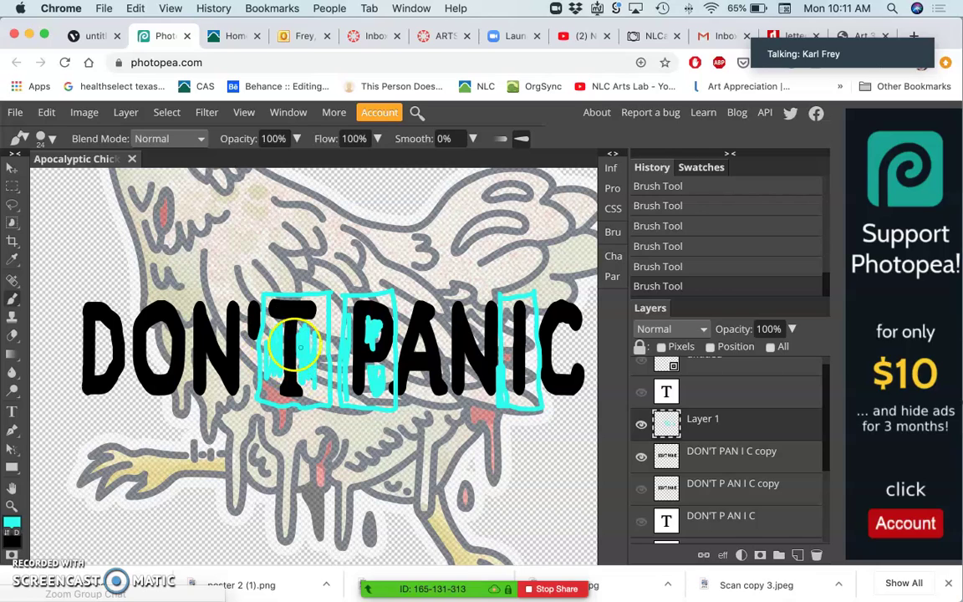
click(286, 363)
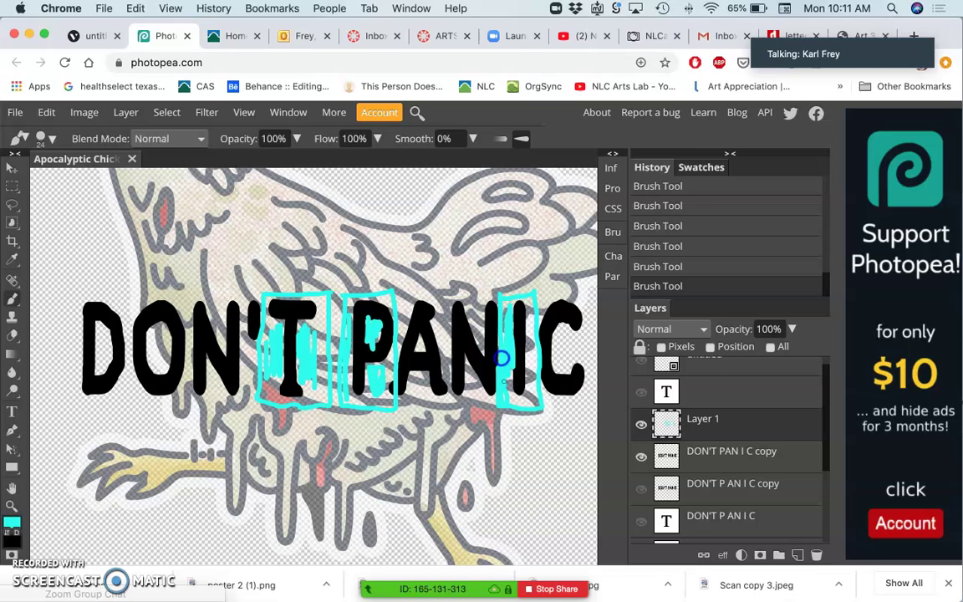
mouse_move(501, 371)
mouse_down()
mouse_move(512, 334)
mouse_move(543, 318)
mouse_move(534, 306)
mouse_up()
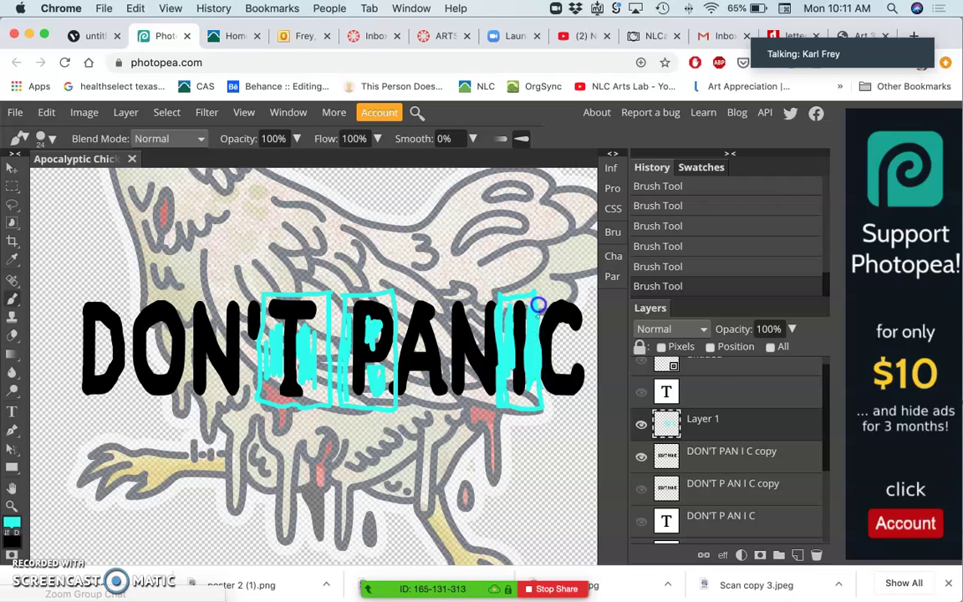
mouse_move(537, 382)
mouse_down()
mouse_move(497, 353)
mouse_move(520, 350)
mouse_move(494, 346)
mouse_up()
click(642, 426)
click(641, 425)
click(642, 425)
click(641, 425)
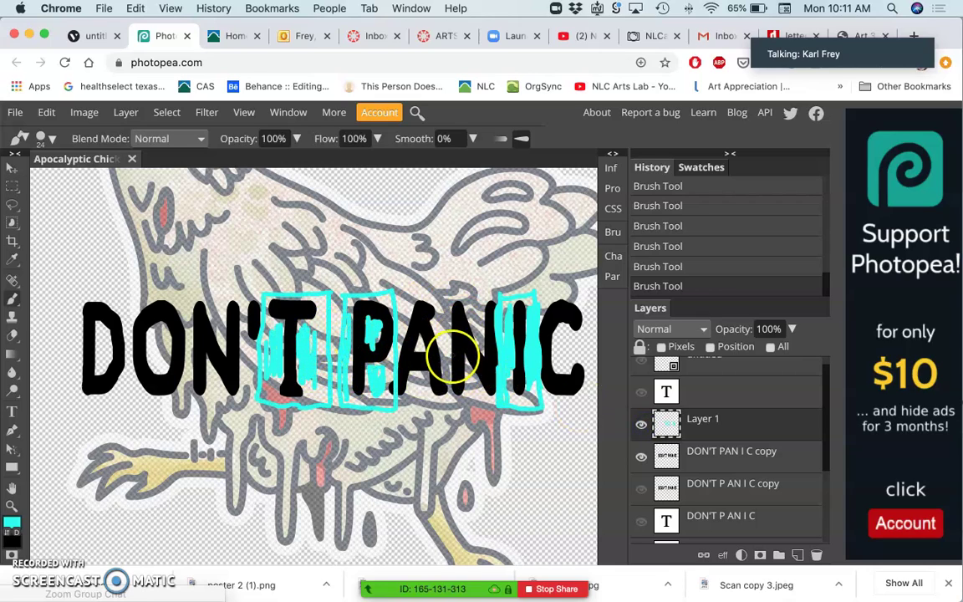
click(642, 425)
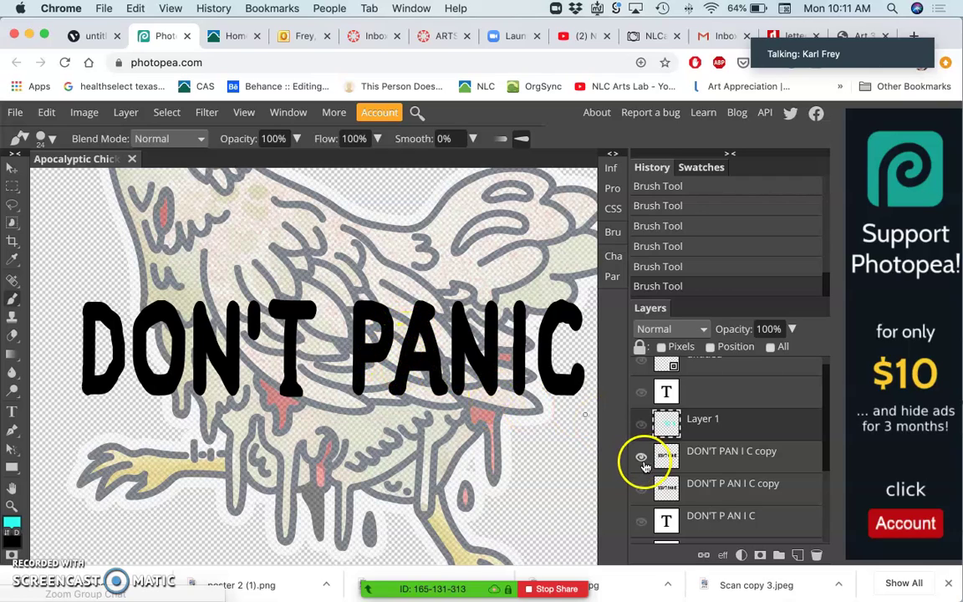
click(641, 522)
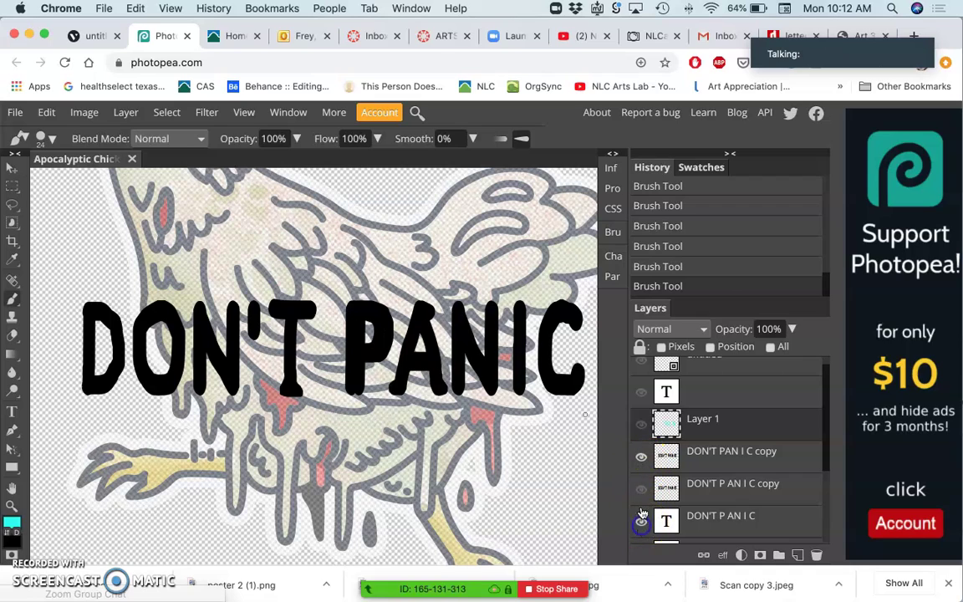
click(641, 457)
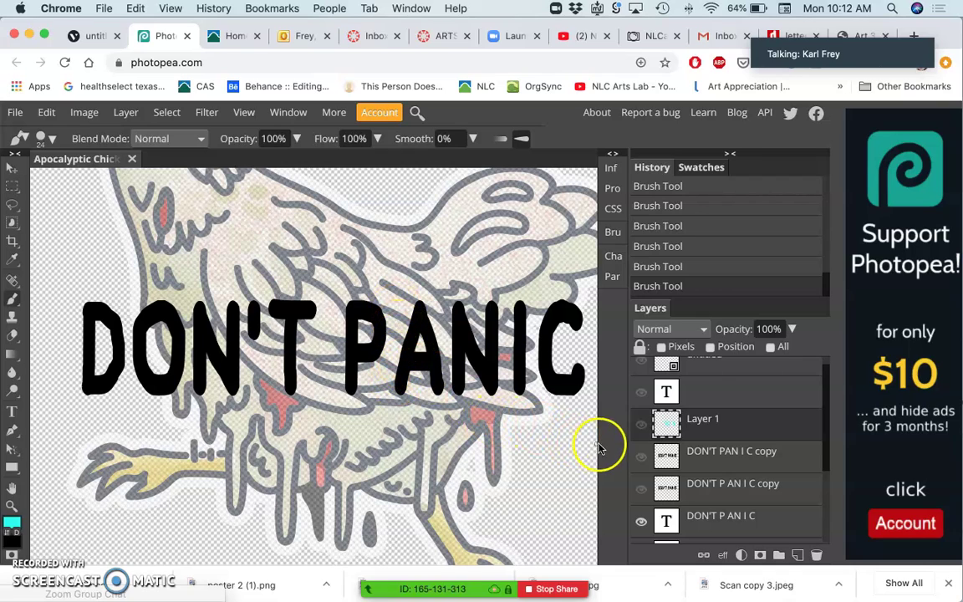
click(641, 458)
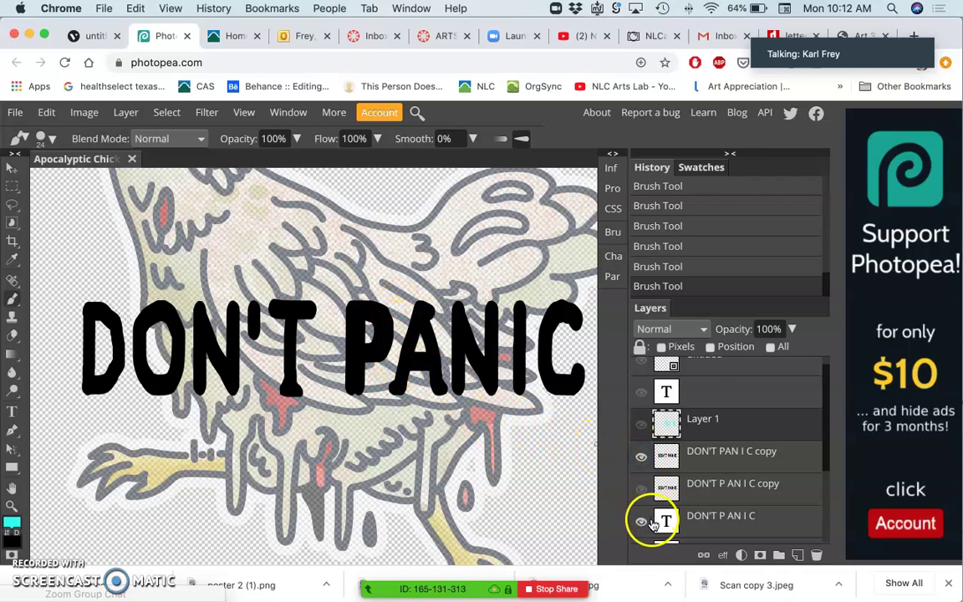
click(642, 522)
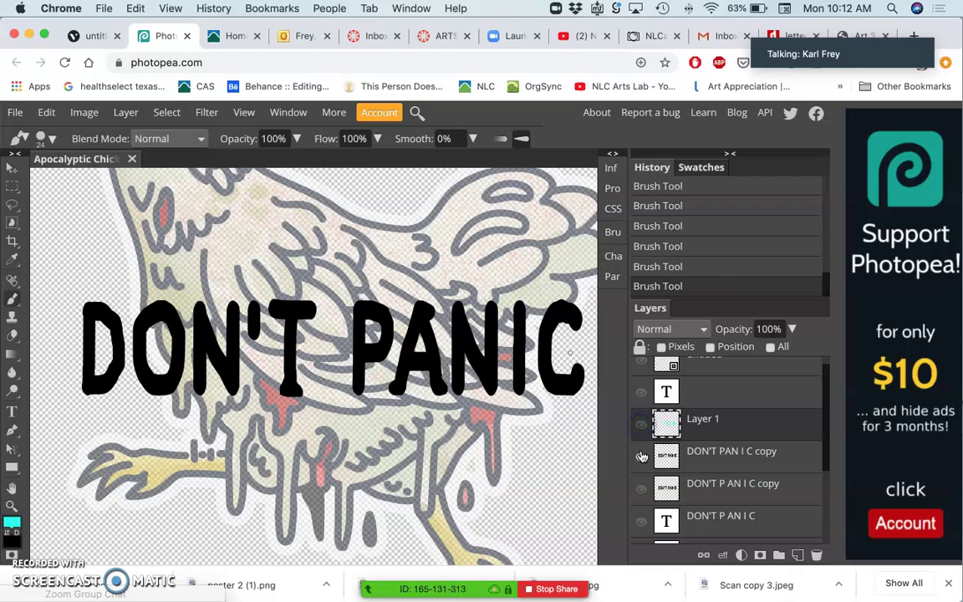
click(641, 457)
click(641, 456)
click(641, 492)
click(641, 491)
click(642, 458)
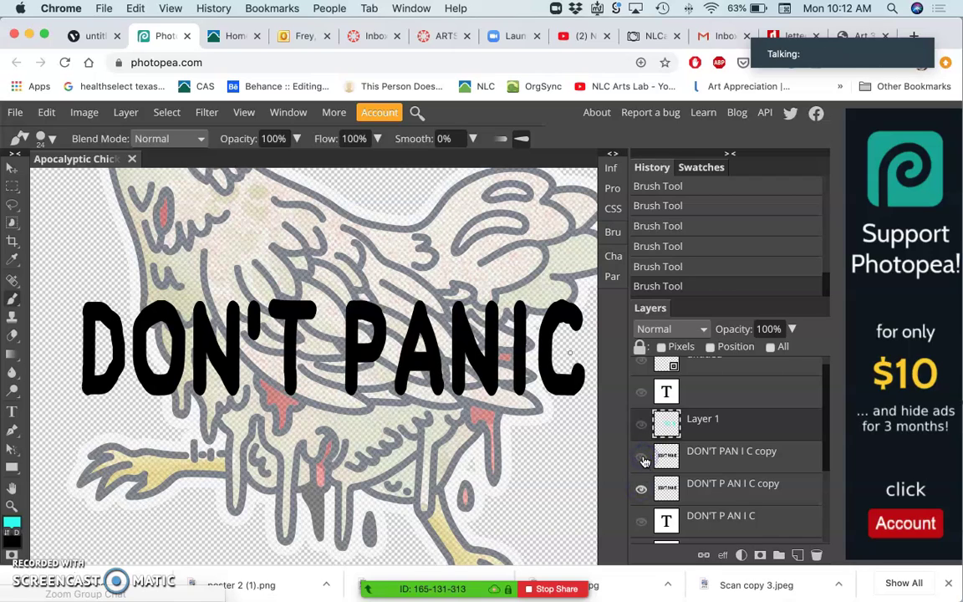
click(642, 457)
click(642, 492)
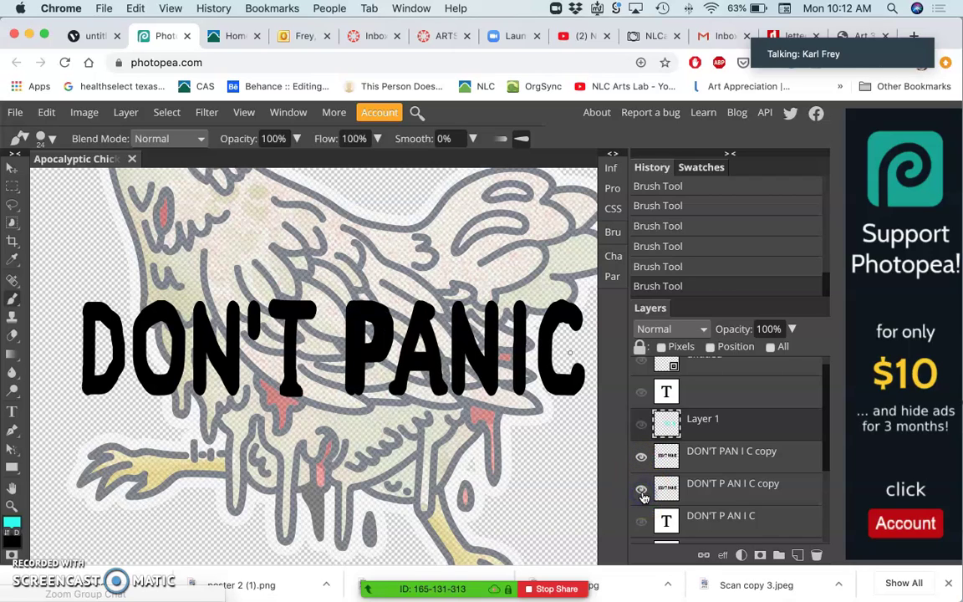
click(641, 492)
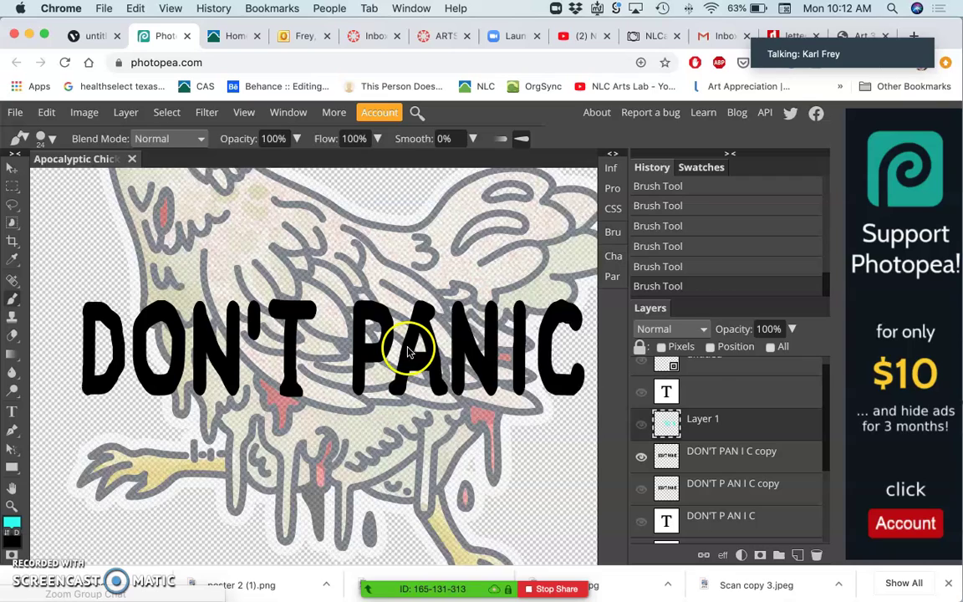
Step: Fit the whole image in view and set the painting colour to pure black
key(super+0)
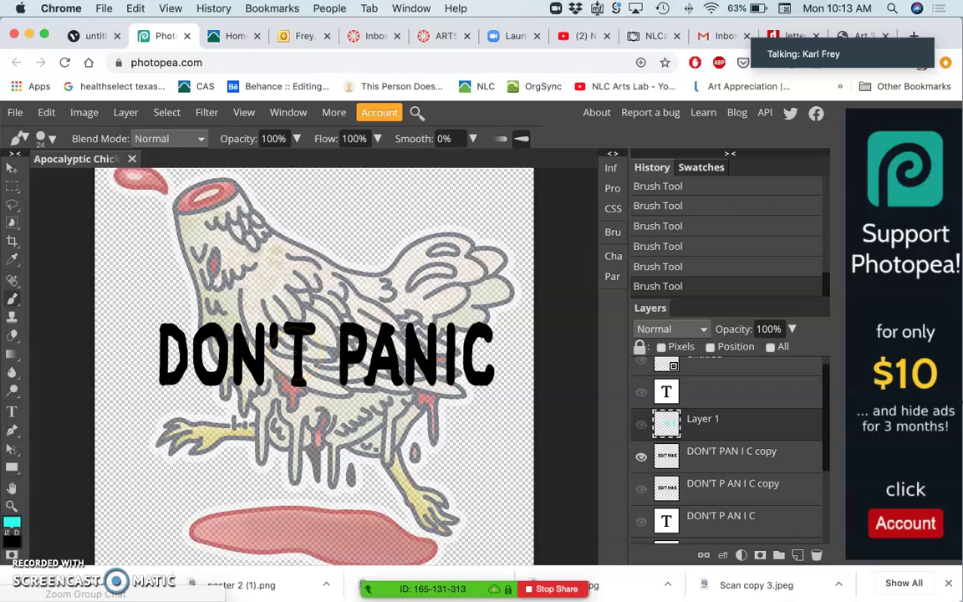
scroll(300, 351, up, 5)
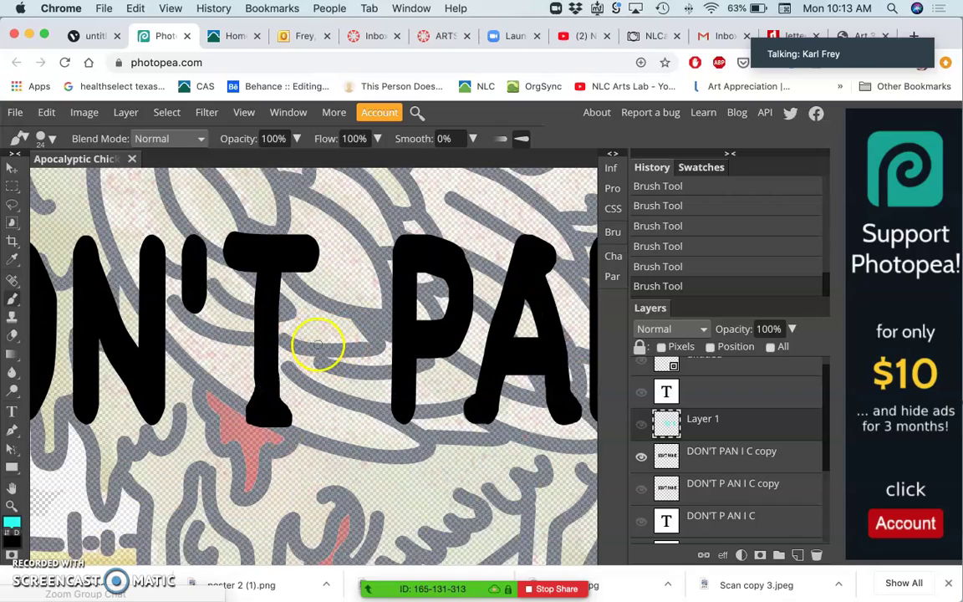
scroll(318, 345, left, 5)
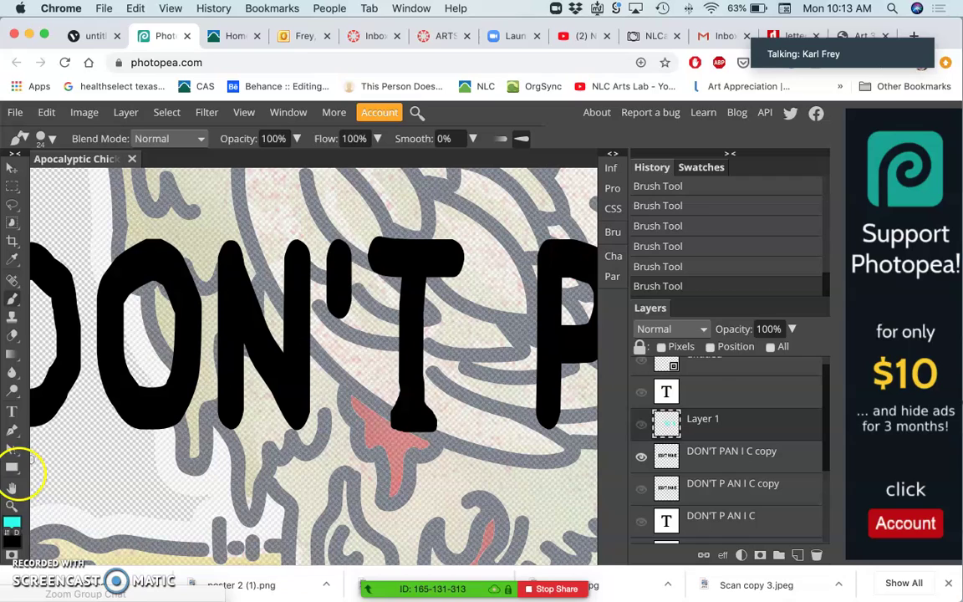
click(15, 523)
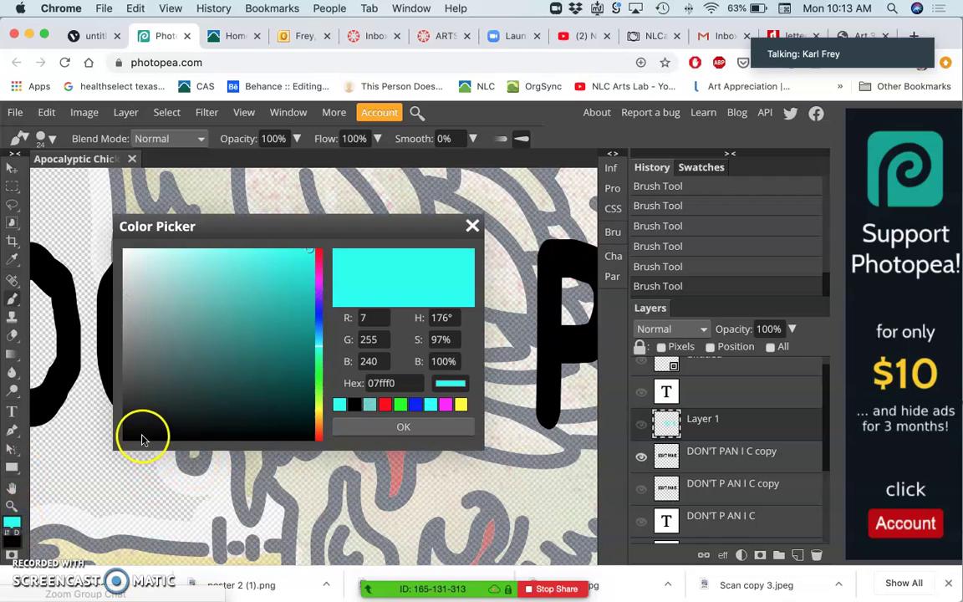
click(137, 436)
drag(115, 446, 112, 445)
click(358, 424)
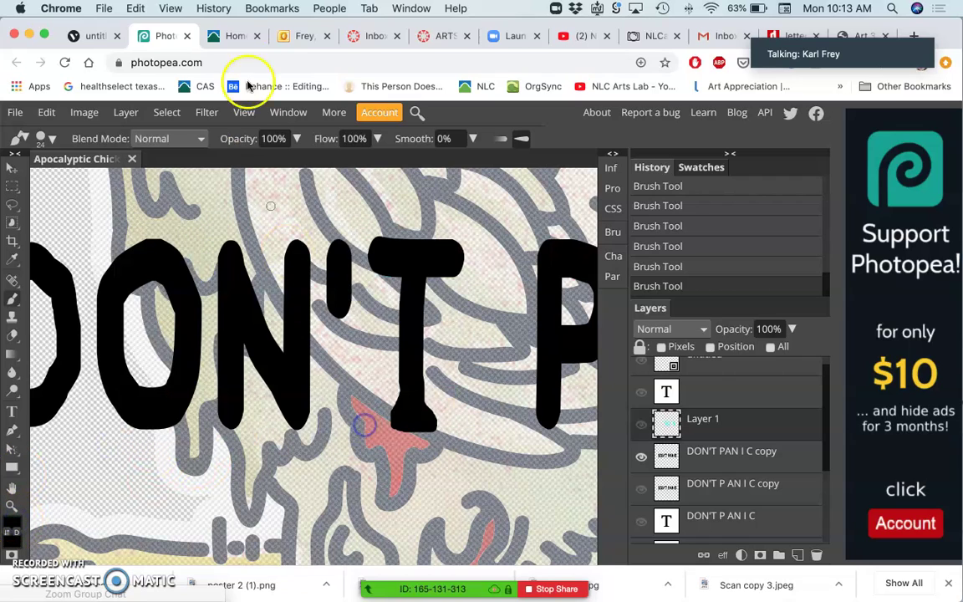
Step: Set the brush to 24 px size at 100% hardness
click(41, 138)
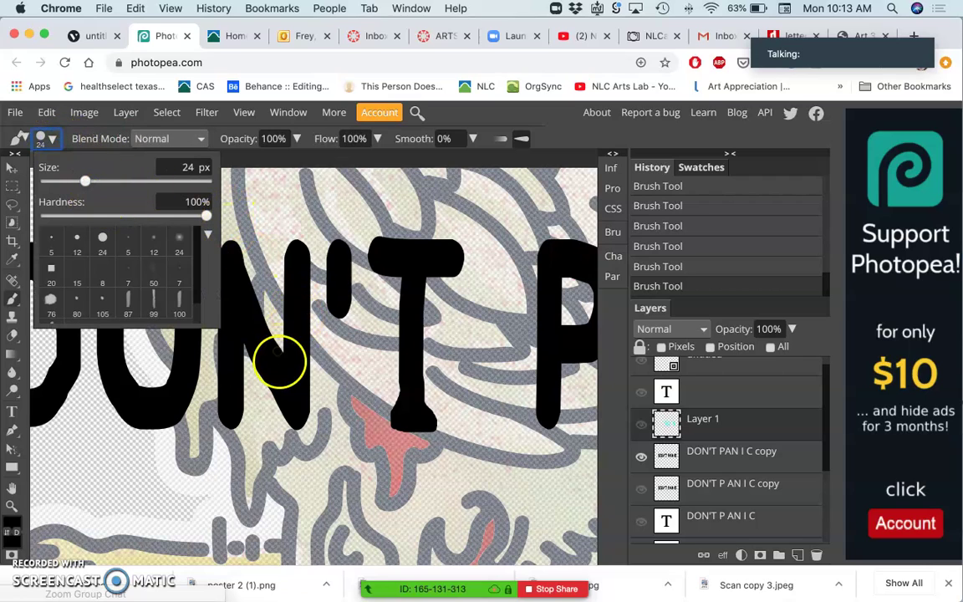
click(285, 403)
scroll(350, 367, right, 5)
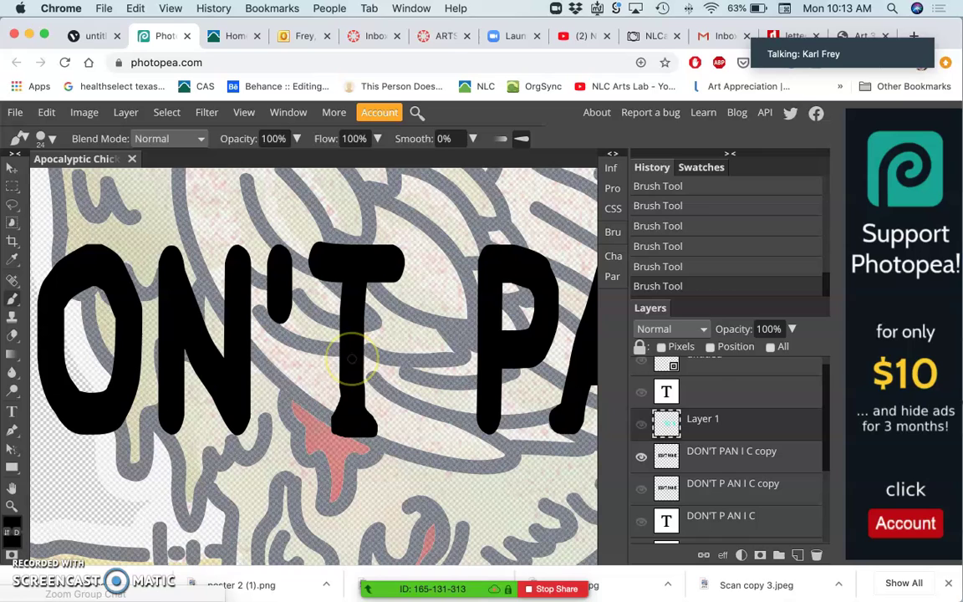
scroll(352, 358, right, 1)
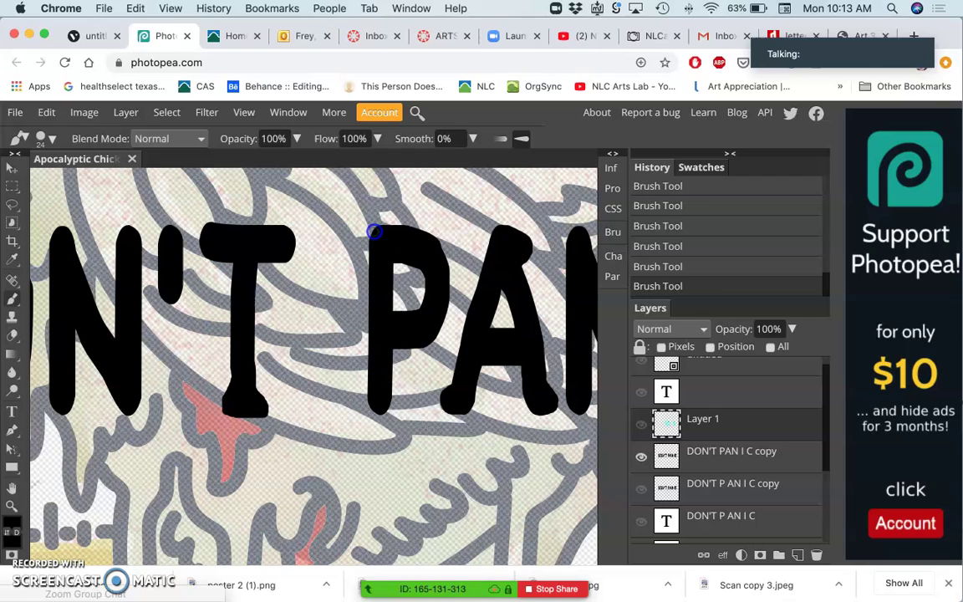
Step: Make DON'T PAN I C copy the active layer and fill out the top end of the C in black
click(730, 455)
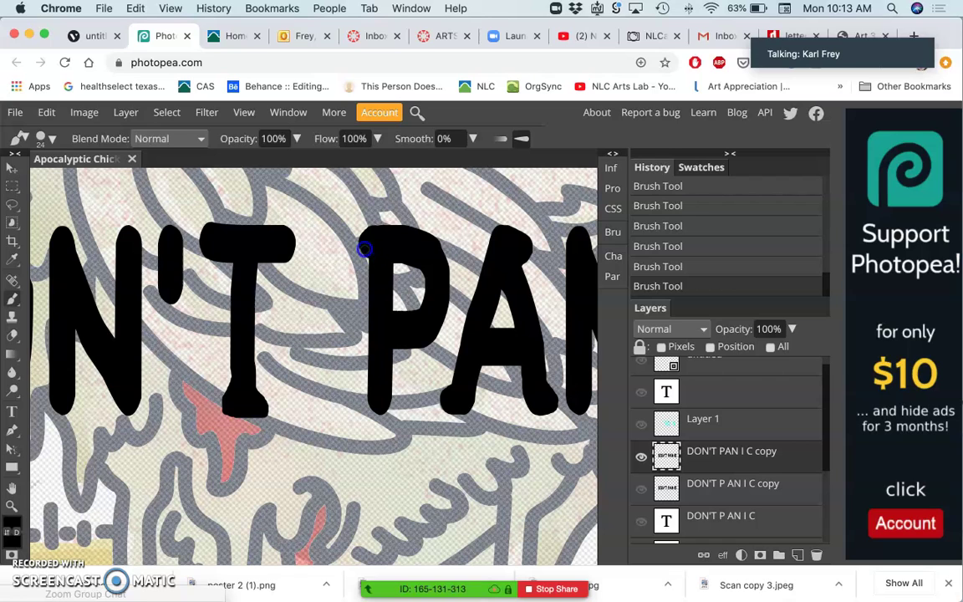
scroll(441, 276, right, 5)
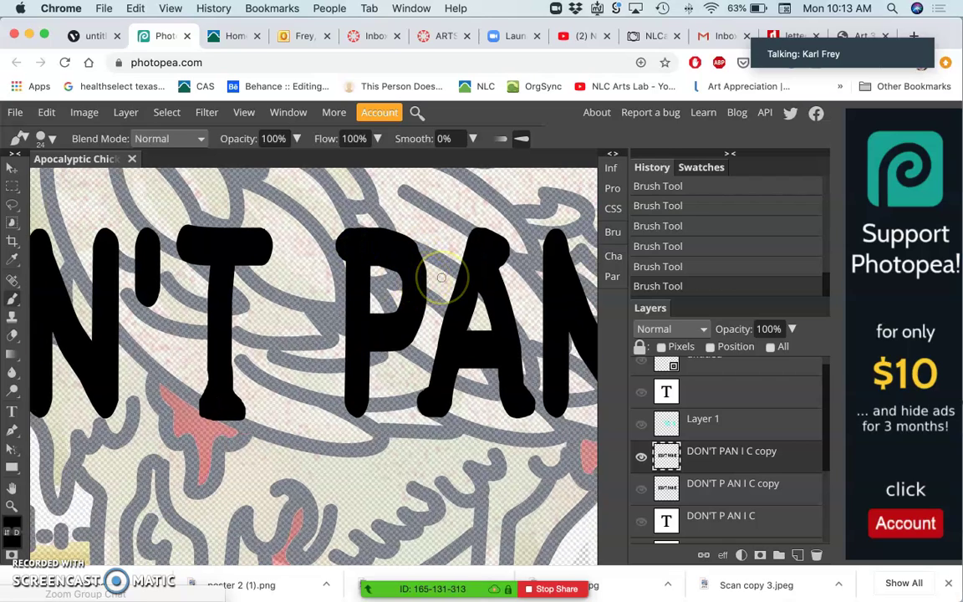
scroll(441, 276, right, 8)
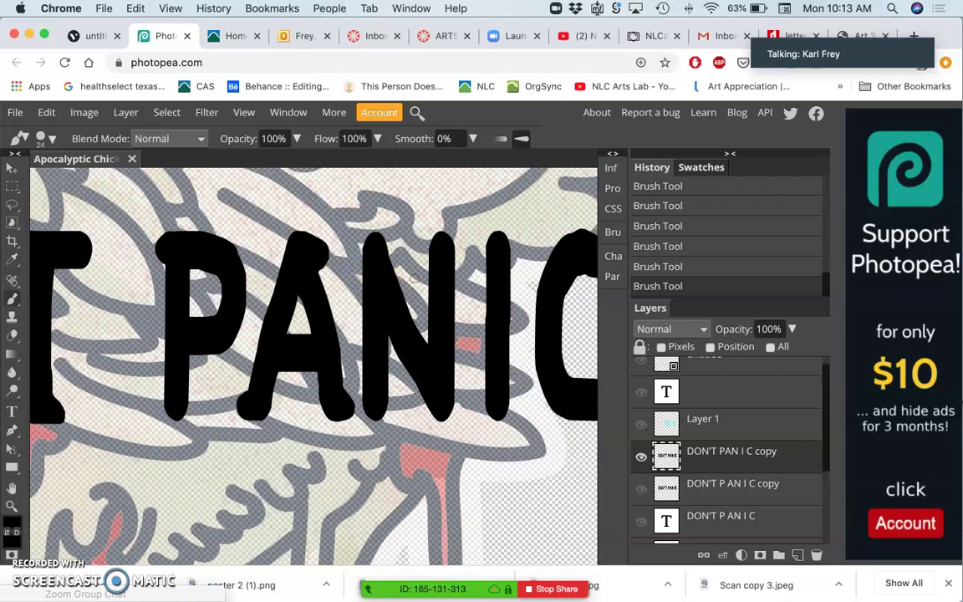
scroll(440, 280, right, 3)
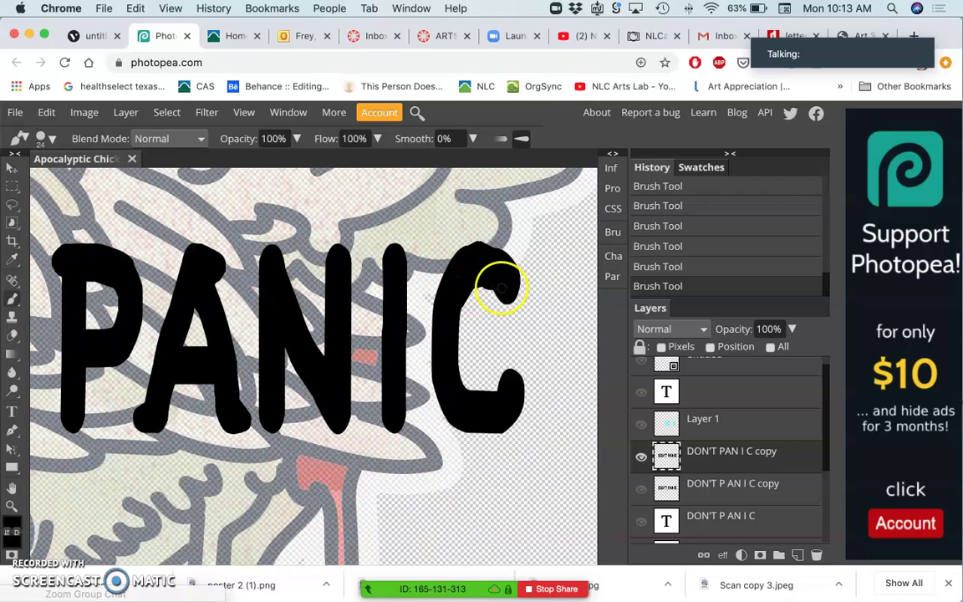
drag(500, 287, 494, 288)
Step: Undo the stray stroke inside the D and thicken the D's left edge
scroll(430, 387, left, 10)
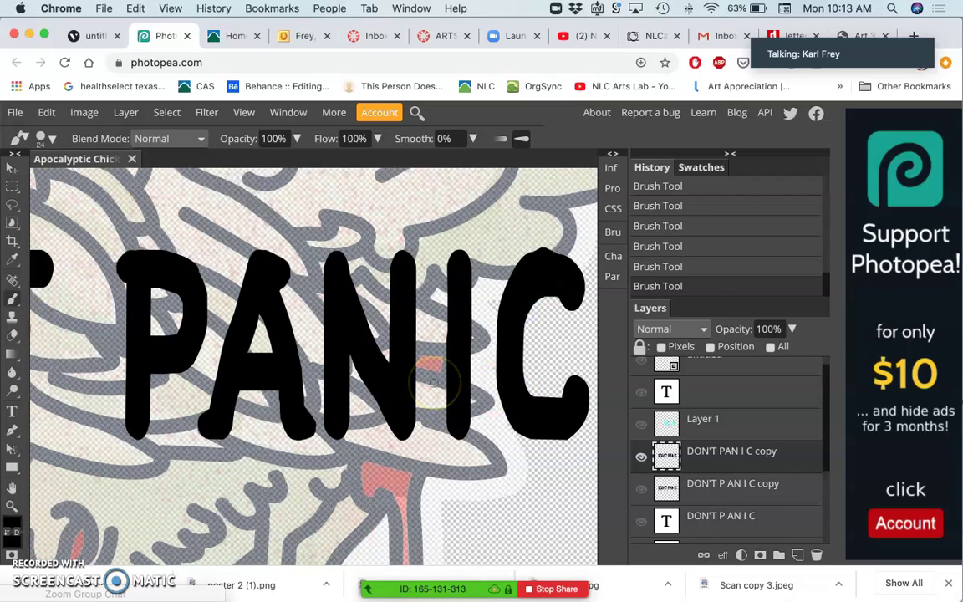
scroll(434, 382, left, 20)
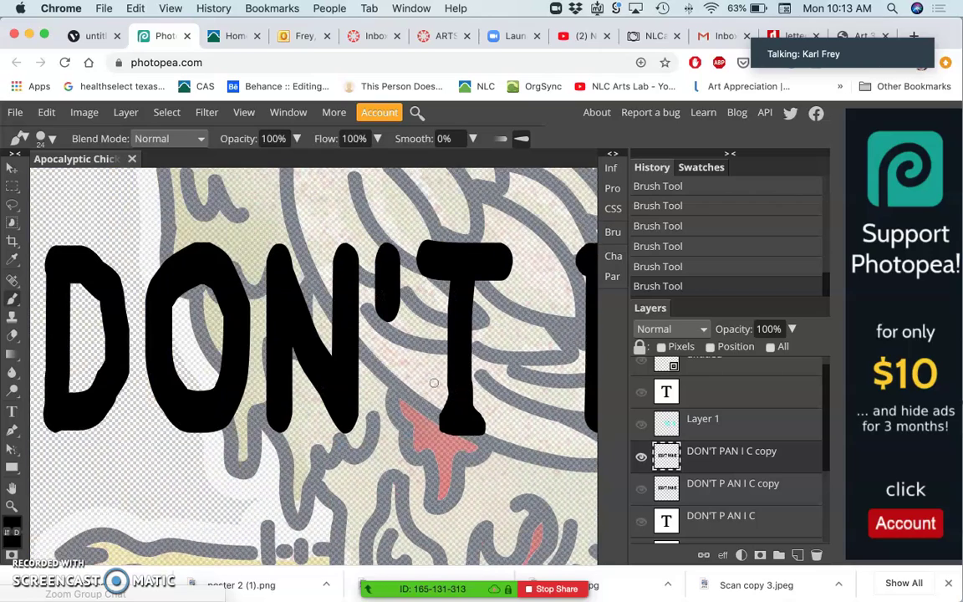
scroll(433, 383, left, 5)
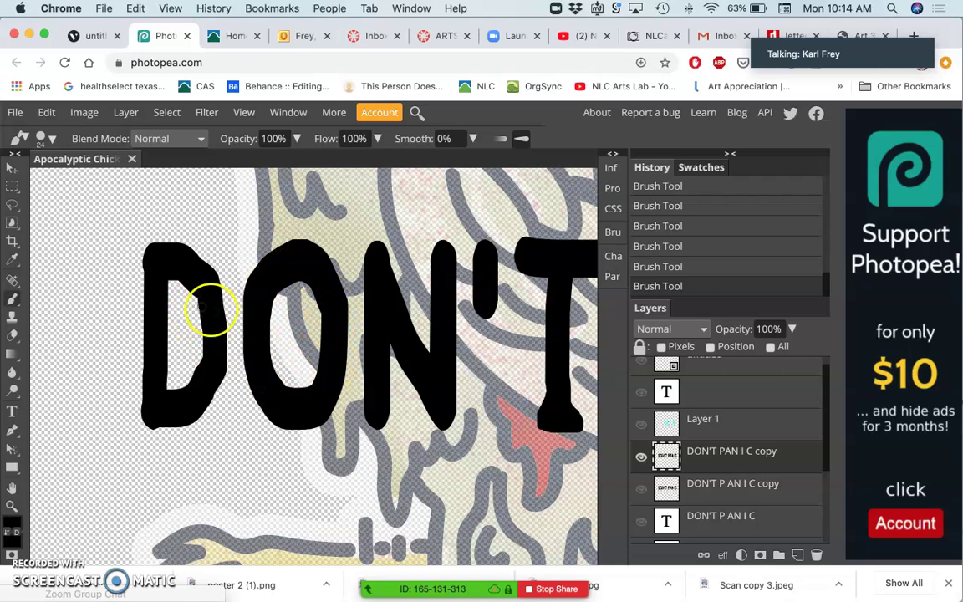
key(ctrl+z)
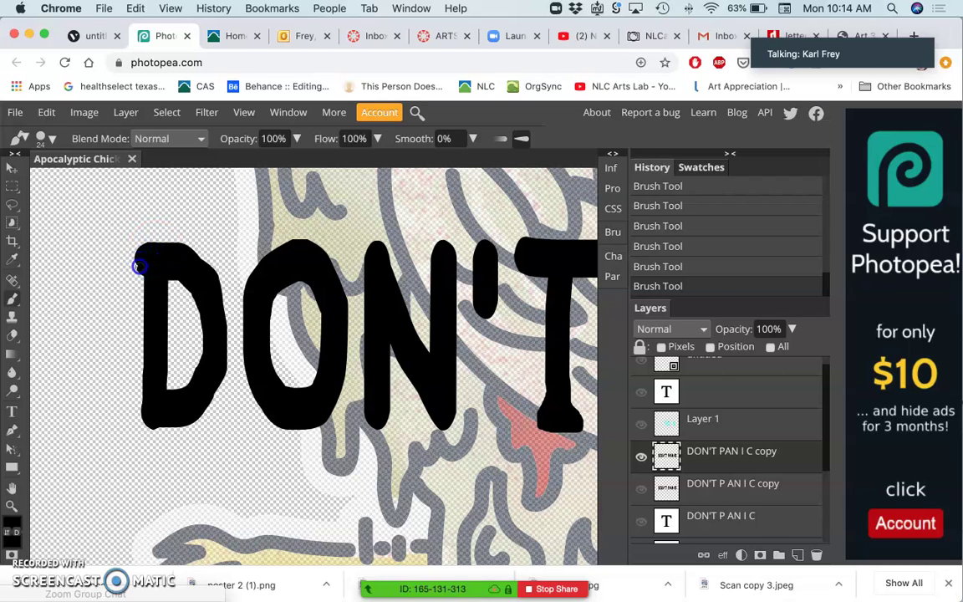
mouse_move(140, 256)
mouse_down()
mouse_move(146, 401)
mouse_move(148, 394)
mouse_move(138, 396)
mouse_up()
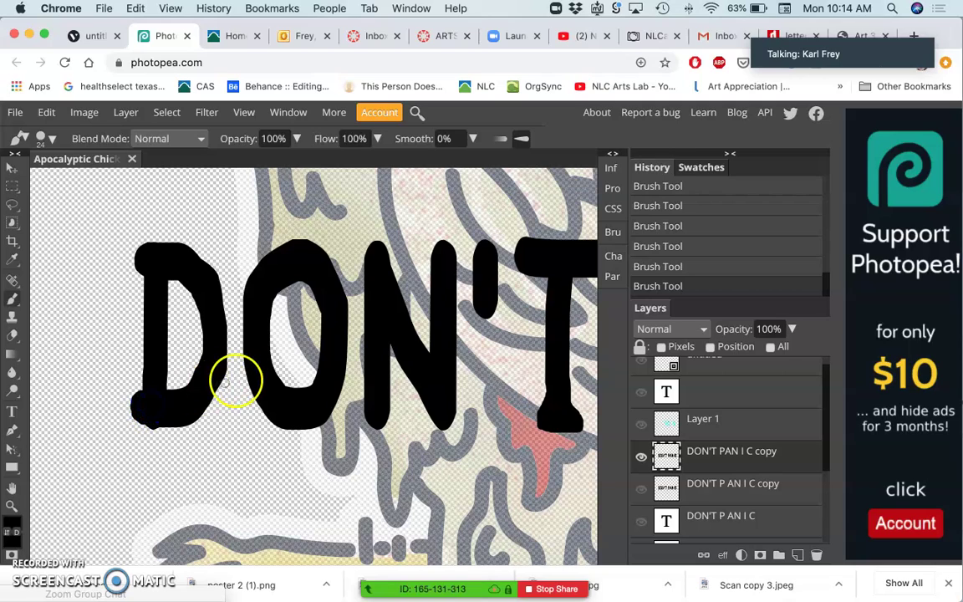
Step: Lasso and delete the stray black bit below the D, then deselect
scroll(332, 401, down, 2)
scroll(332, 401, down, 3)
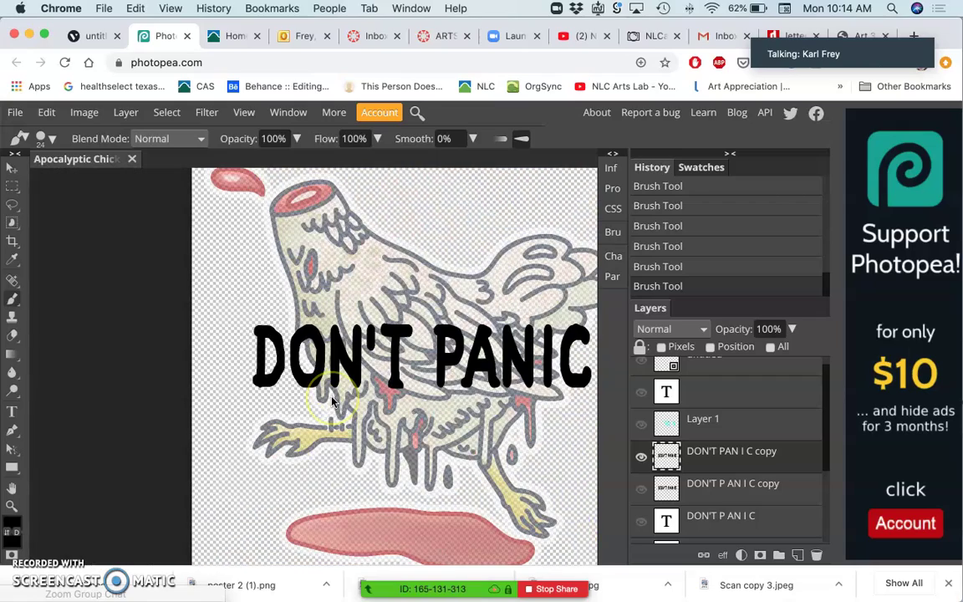
scroll(407, 365, up, 5)
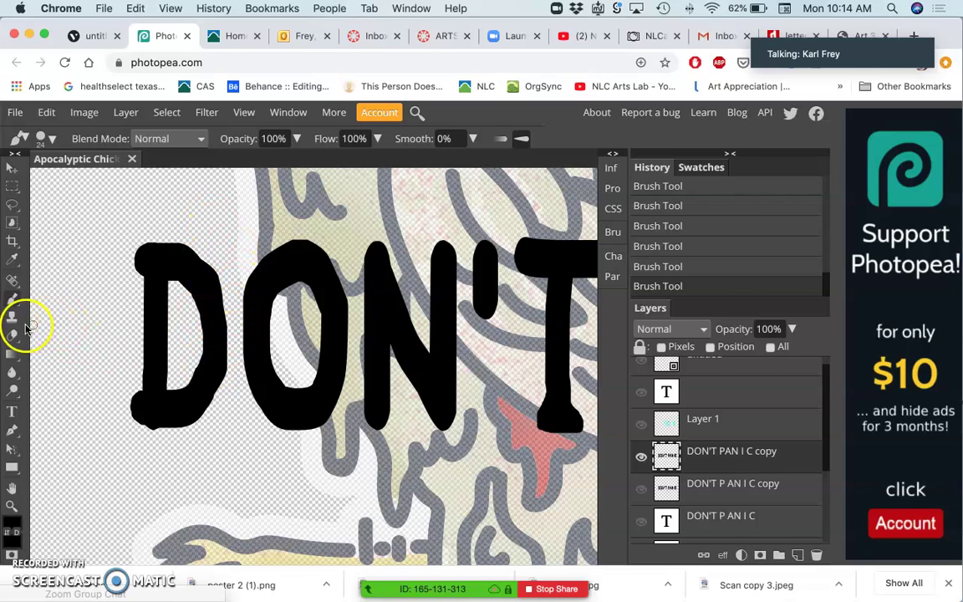
click(12, 204)
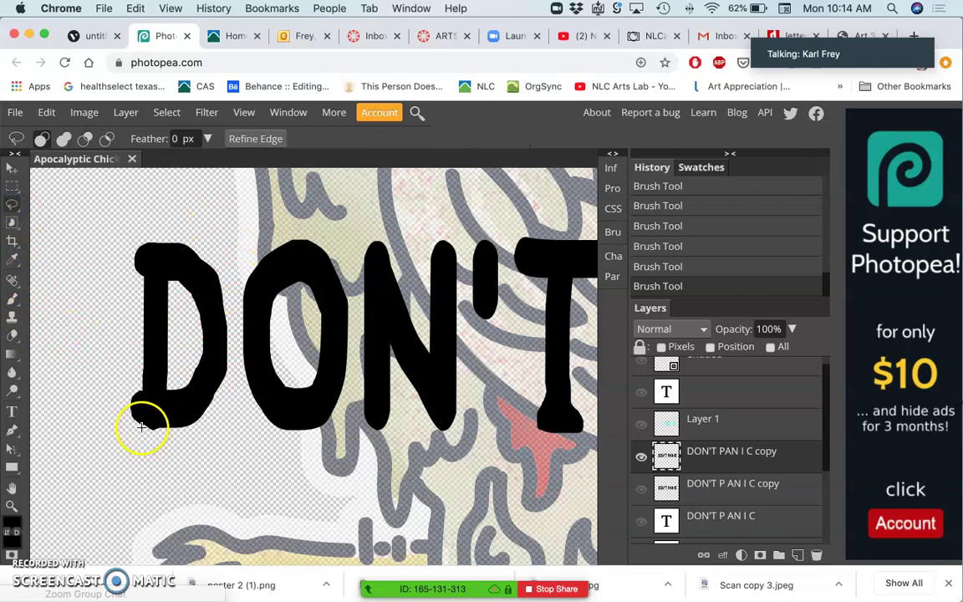
drag(142, 424, 144, 426)
drag(176, 428, 133, 436)
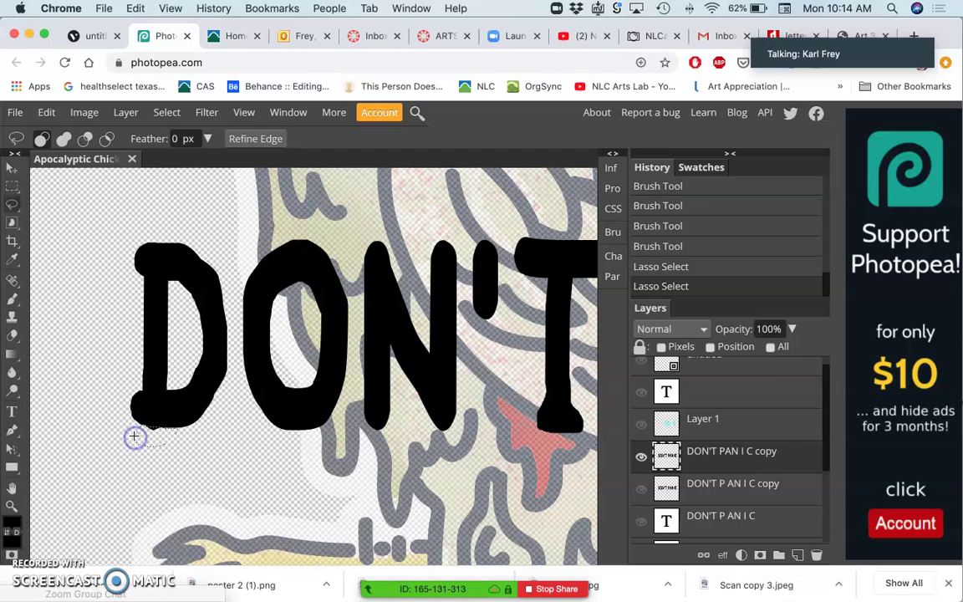
key(BackSpace)
key(super+d)
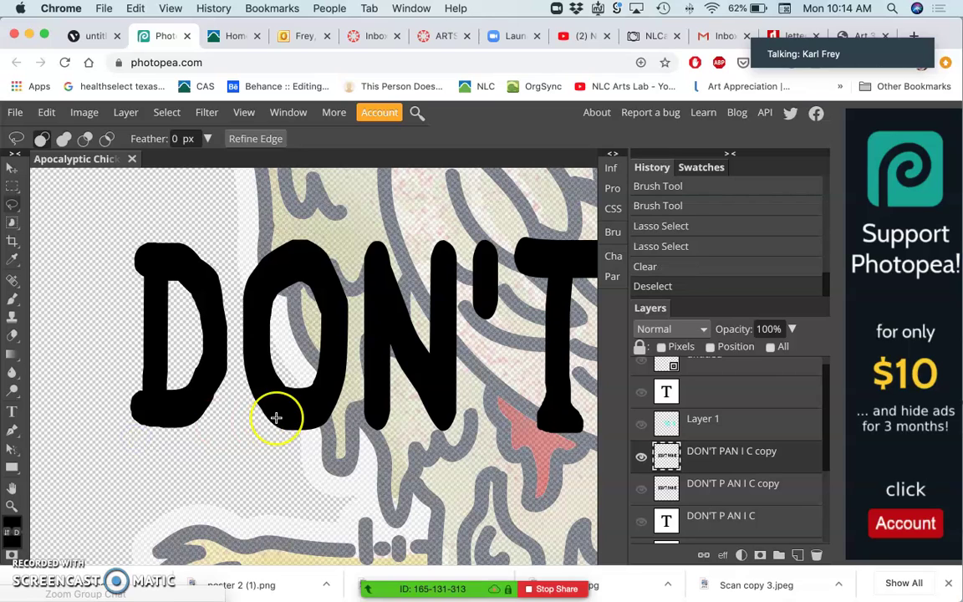
Step: Lasso and delete the stray mark above the top of the C
scroll(275, 414, right, 4)
scroll(275, 414, right, 6)
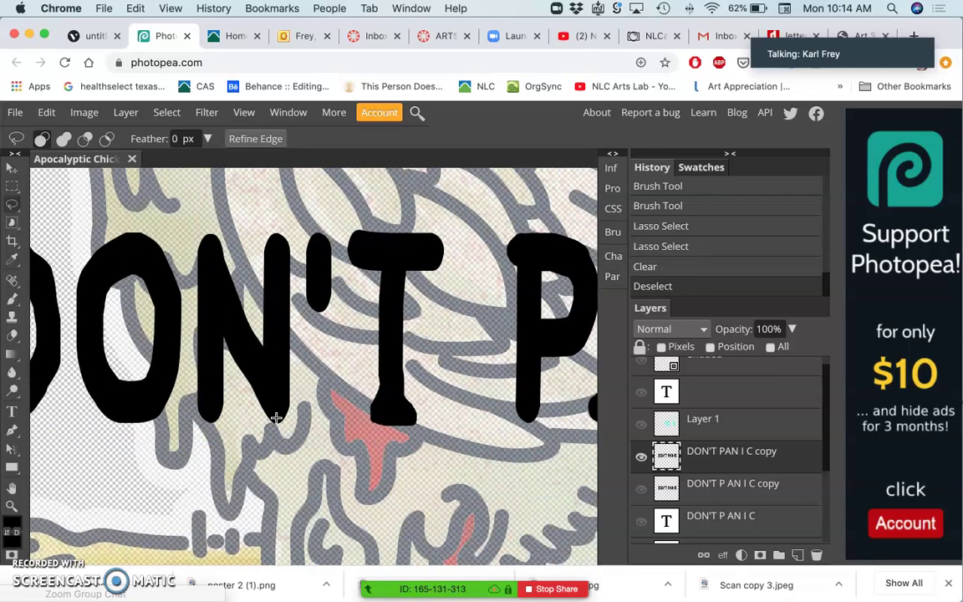
scroll(275, 416, right, 6)
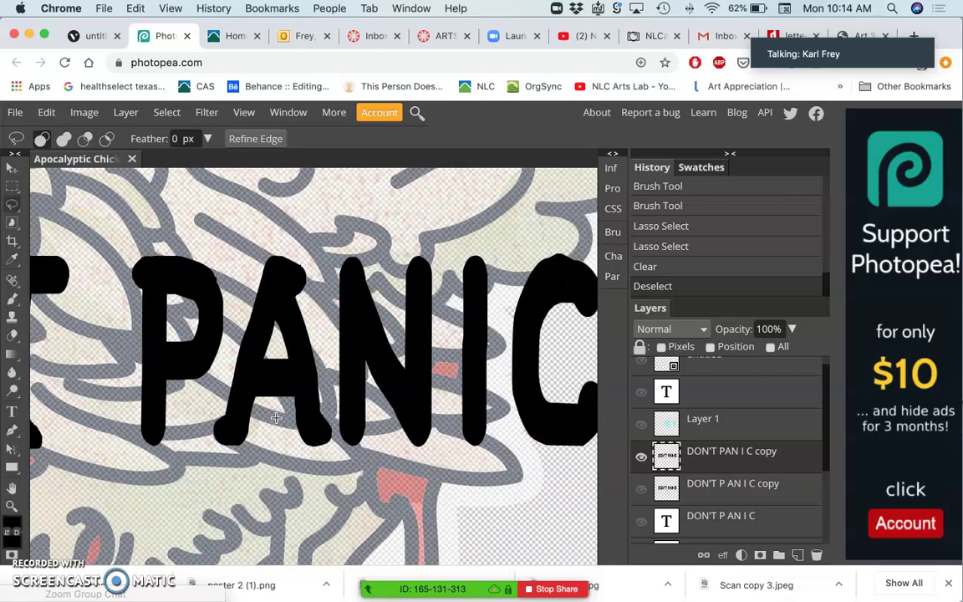
scroll(275, 416, right, 2)
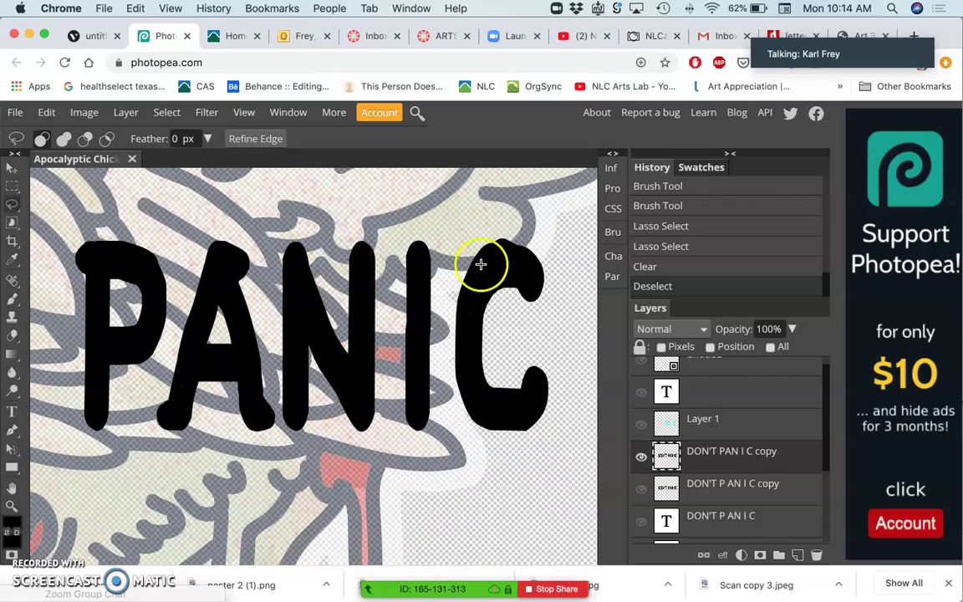
click(518, 243)
mouse_move(512, 240)
mouse_down()
mouse_move(471, 258)
mouse_move(468, 244)
mouse_move(499, 218)
mouse_move(514, 239)
mouse_up()
key(Delete)
scroll(514, 242, down, 5)
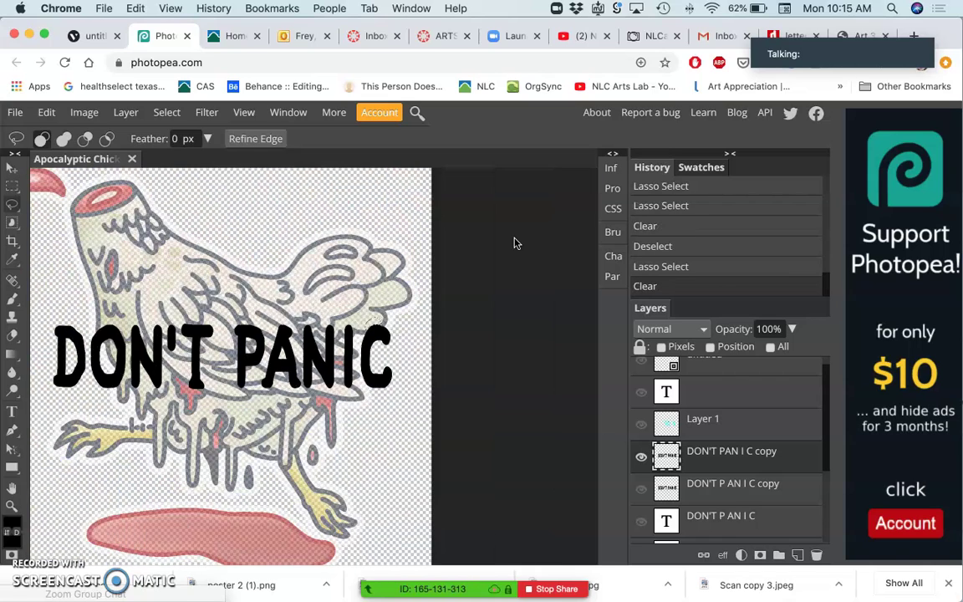
scroll(514, 243, down, 2)
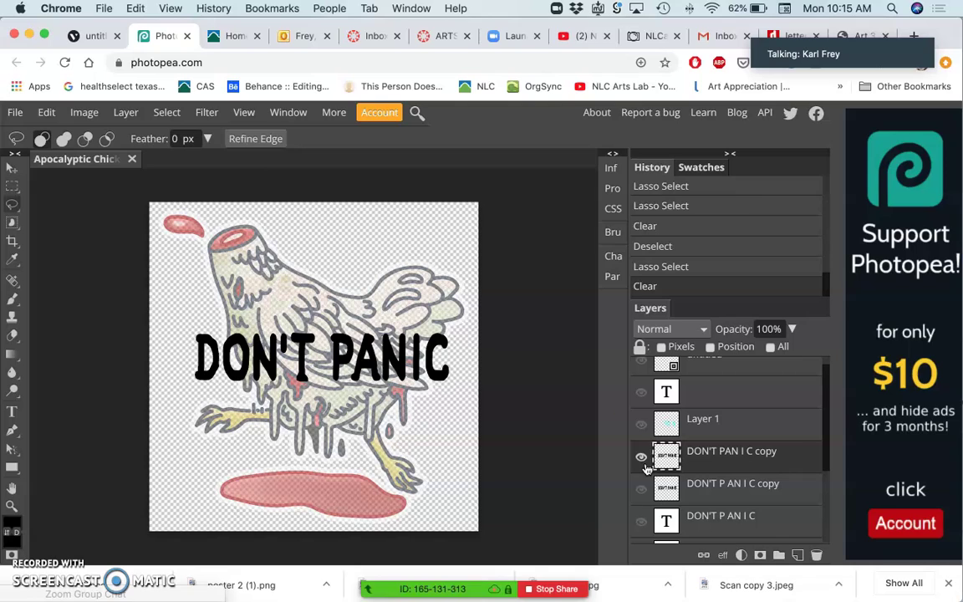
click(549, 285)
mouse_move(542, 304)
mouse_down()
mouse_move(454, 351)
mouse_move(460, 344)
mouse_move(400, 401)
mouse_up()
mouse_move(400, 401)
mouse_down()
mouse_move(415, 393)
mouse_move(363, 330)
mouse_up()
click(211, 169)
click(181, 178)
mouse_move(409, 399)
mouse_down()
mouse_move(321, 367)
mouse_move(410, 388)
mouse_up()
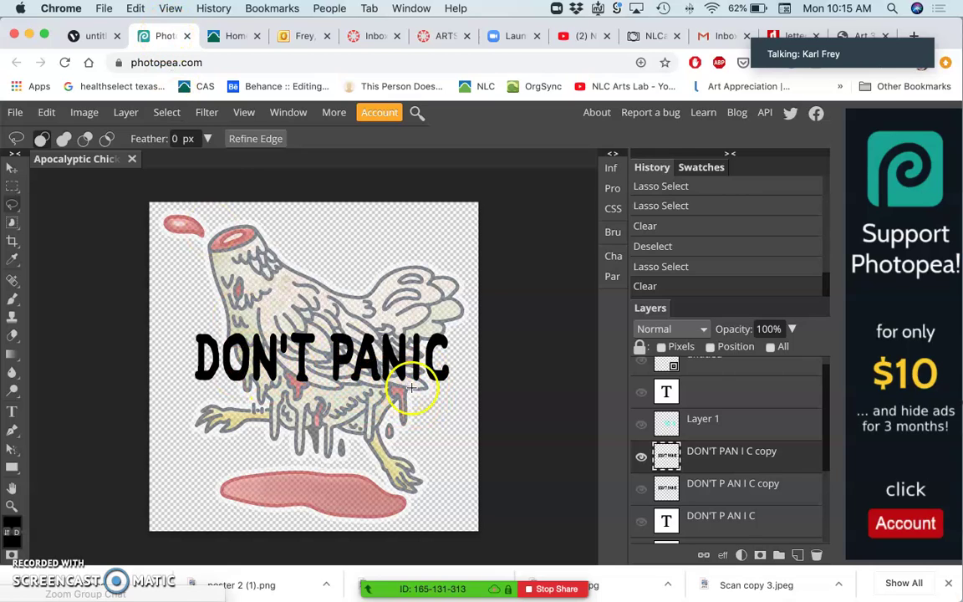
click(681, 447)
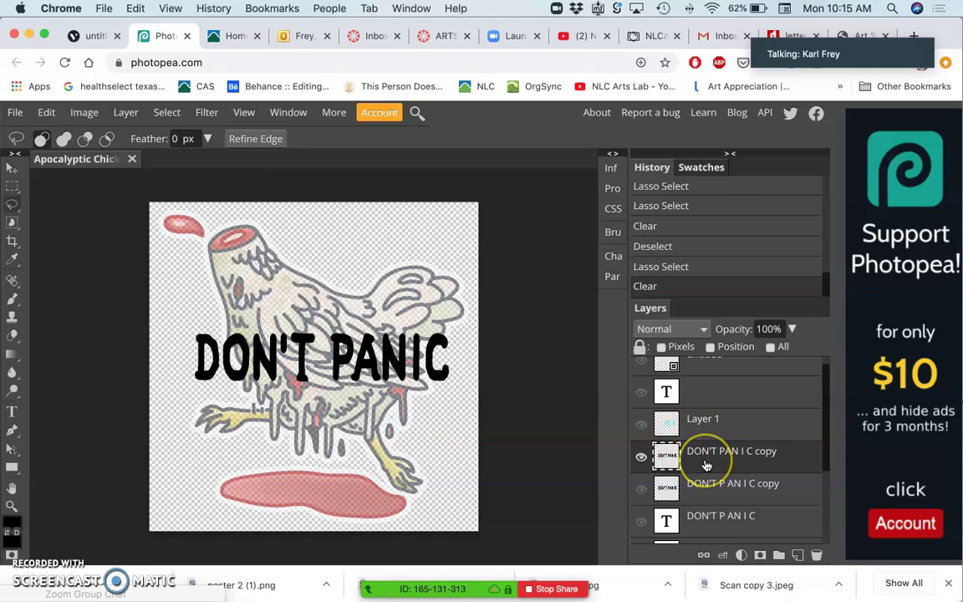
double_click(711, 466)
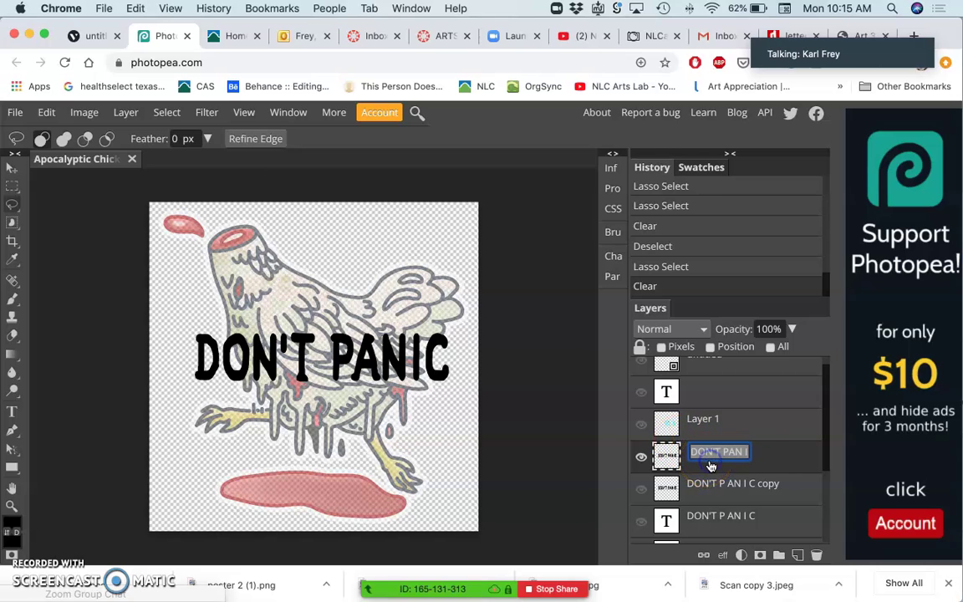
click(767, 455)
double_click(769, 462)
click(782, 453)
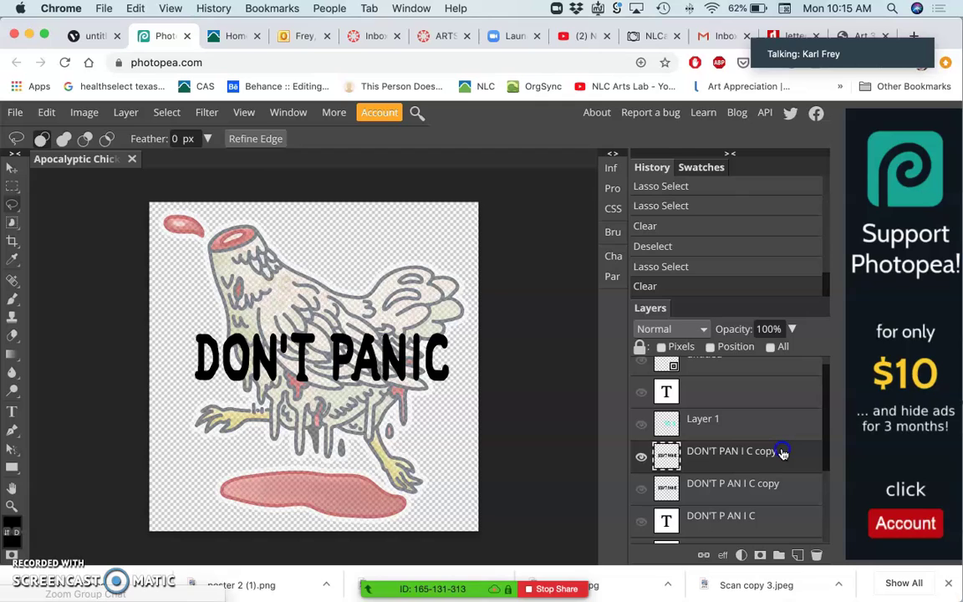
Step: Add a white stroke to the DON'T PANIC lettering layer's style
double_click(783, 453)
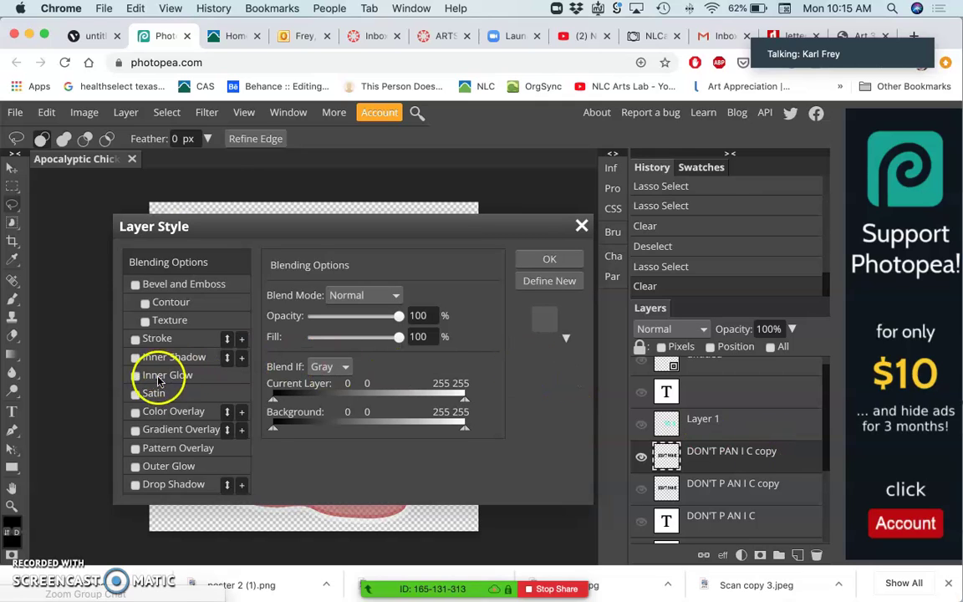
click(134, 339)
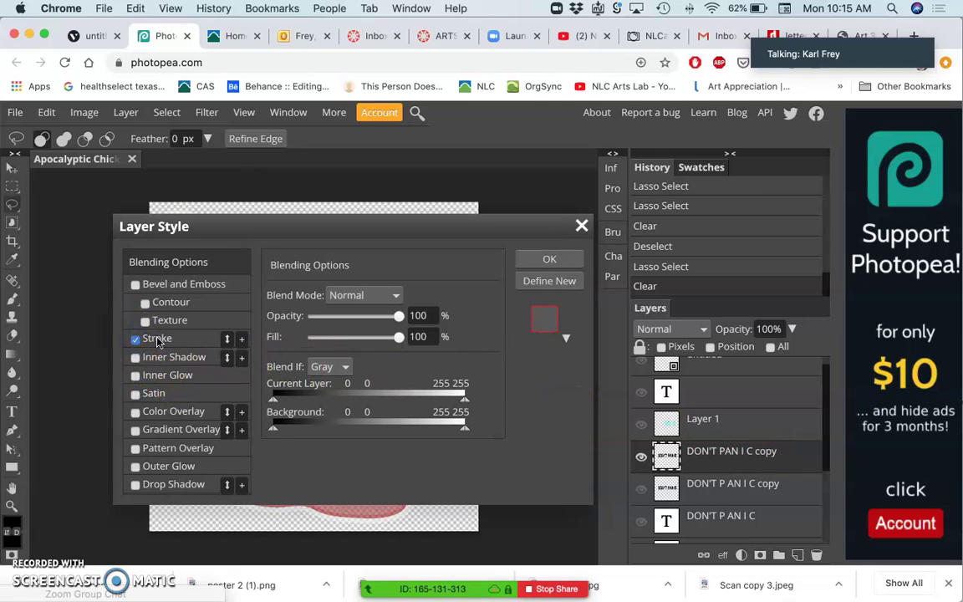
click(157, 339)
click(276, 393)
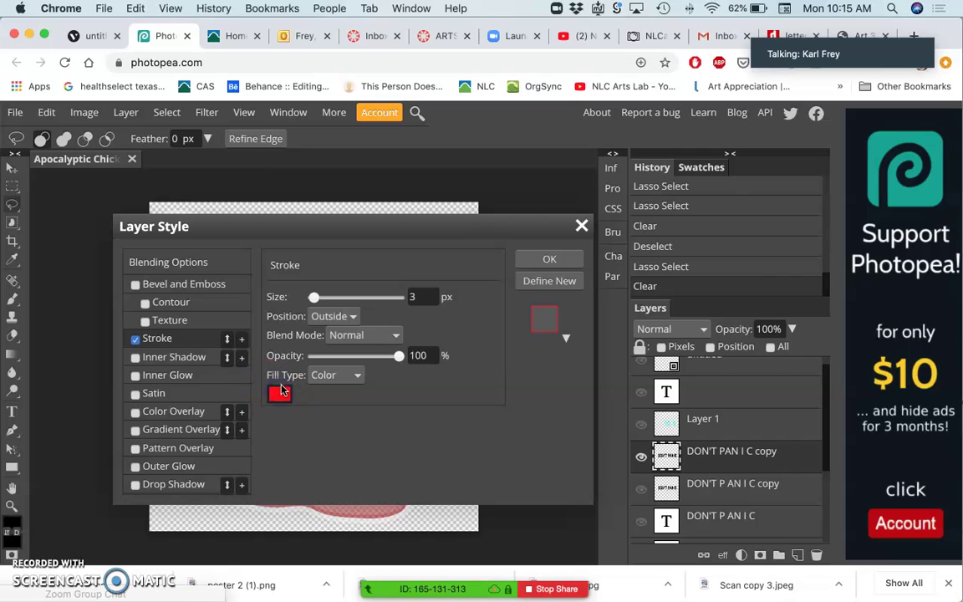
drag(193, 260, 108, 241)
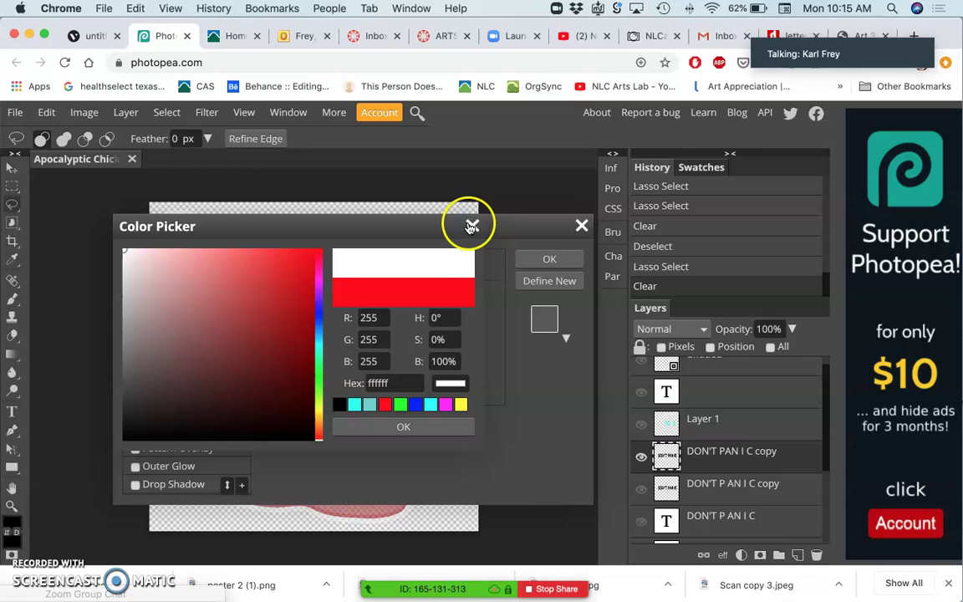
click(382, 423)
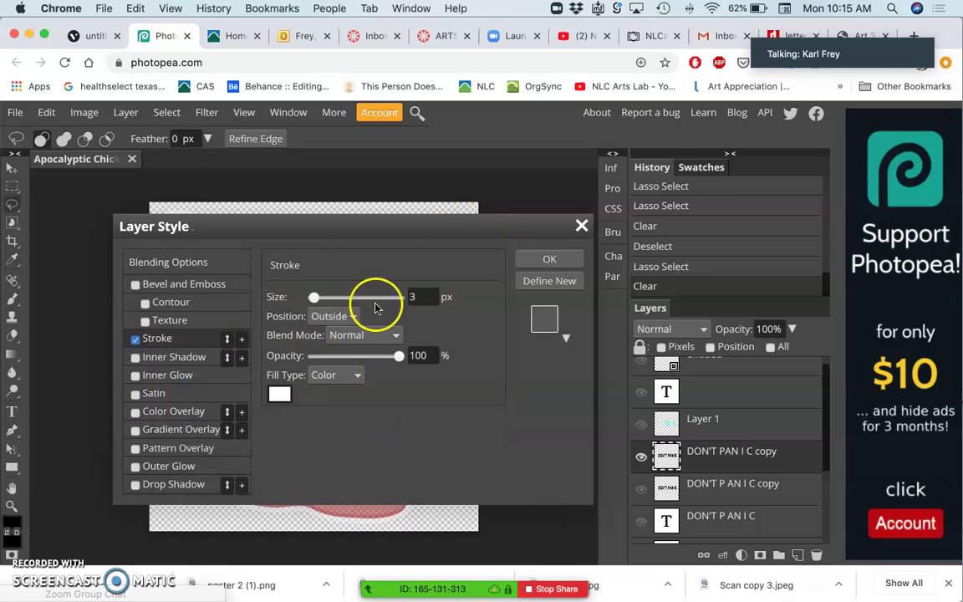
Step: Set the white stroke width to about 23 px and apply it
drag(338, 226, 636, 140)
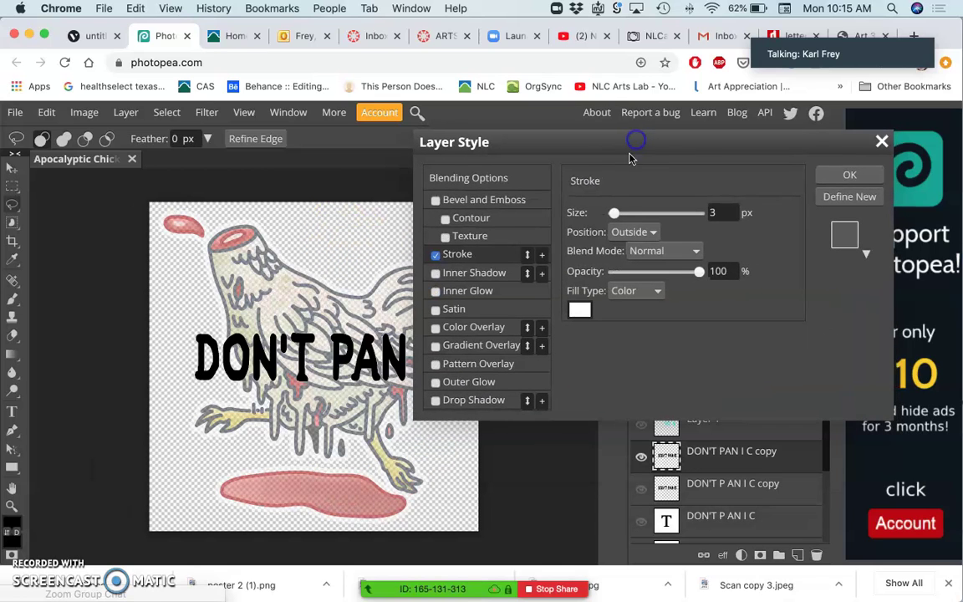
drag(618, 213, 627, 215)
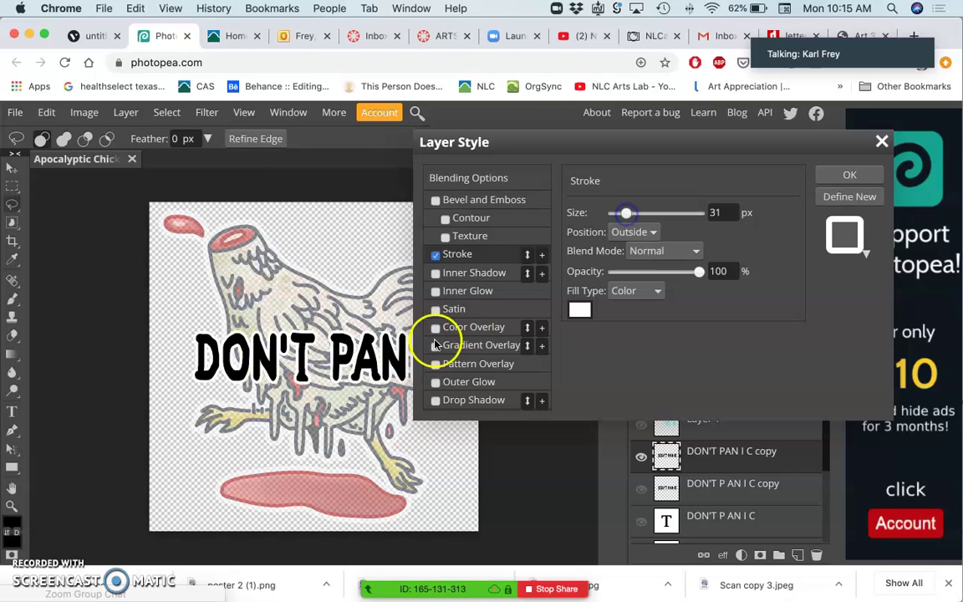
click(625, 214)
drag(623, 216, 622, 216)
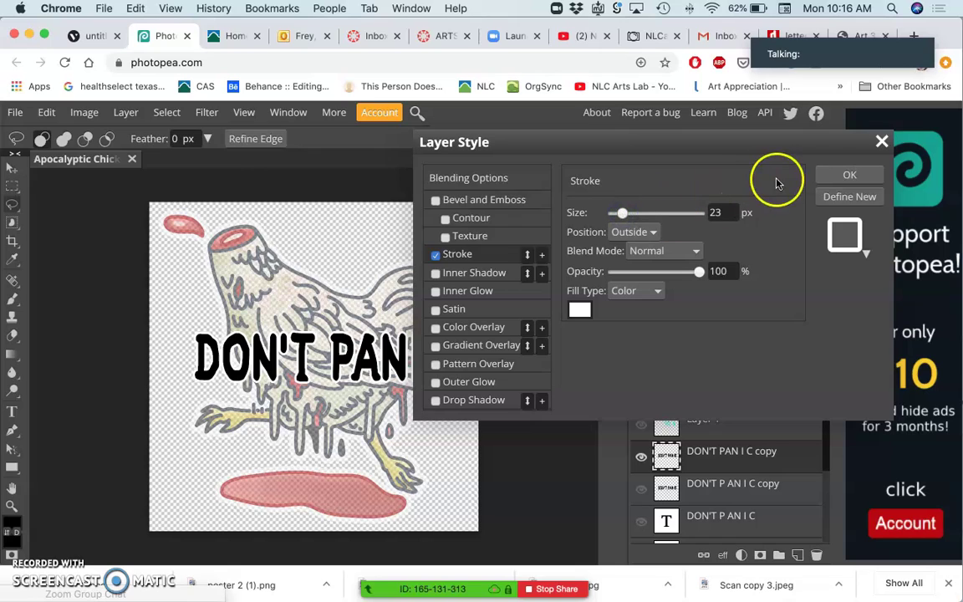
click(836, 173)
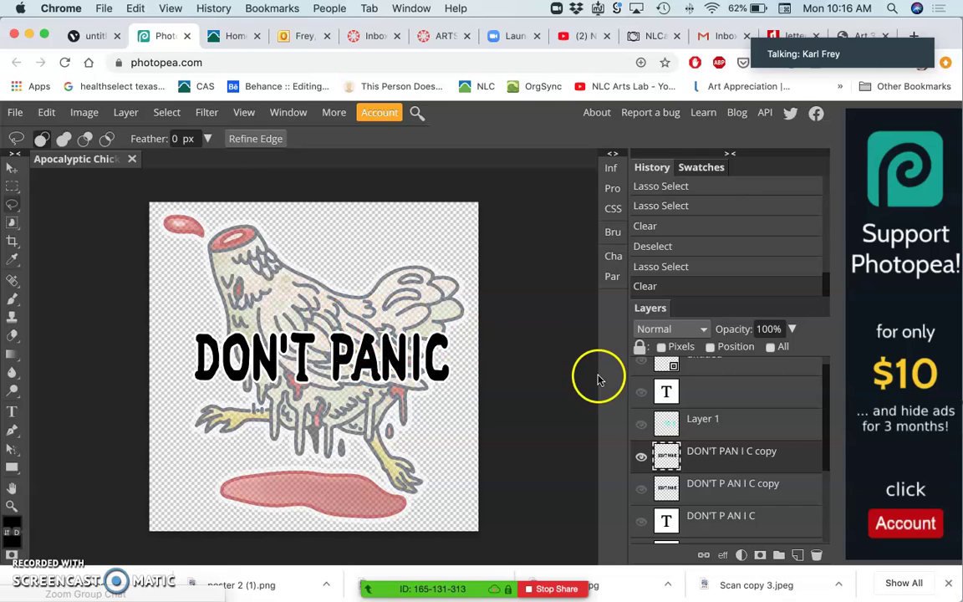
Step: Enable a drop shadow on the DON'T PANIC lettering layer
double_click(798, 455)
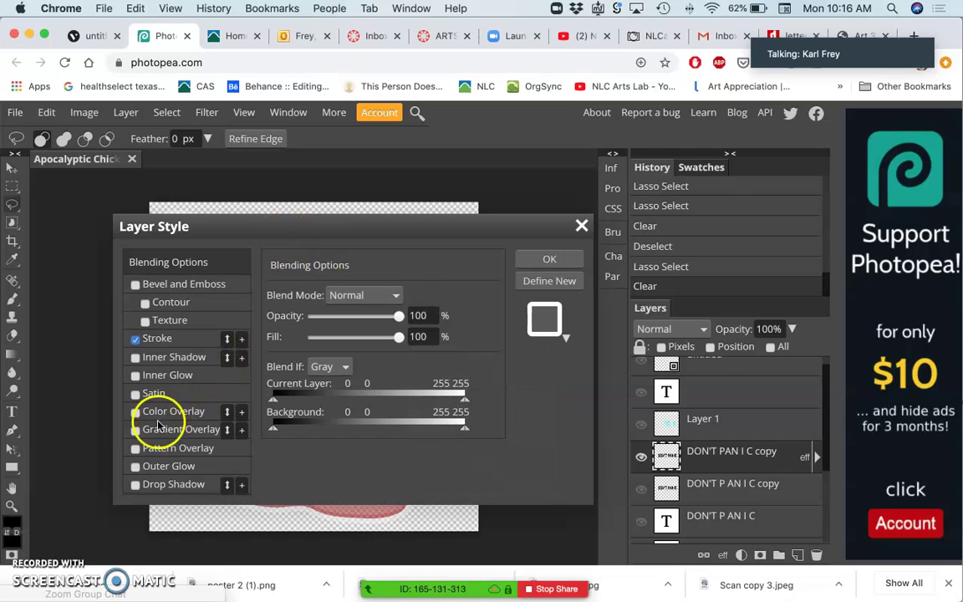
click(133, 485)
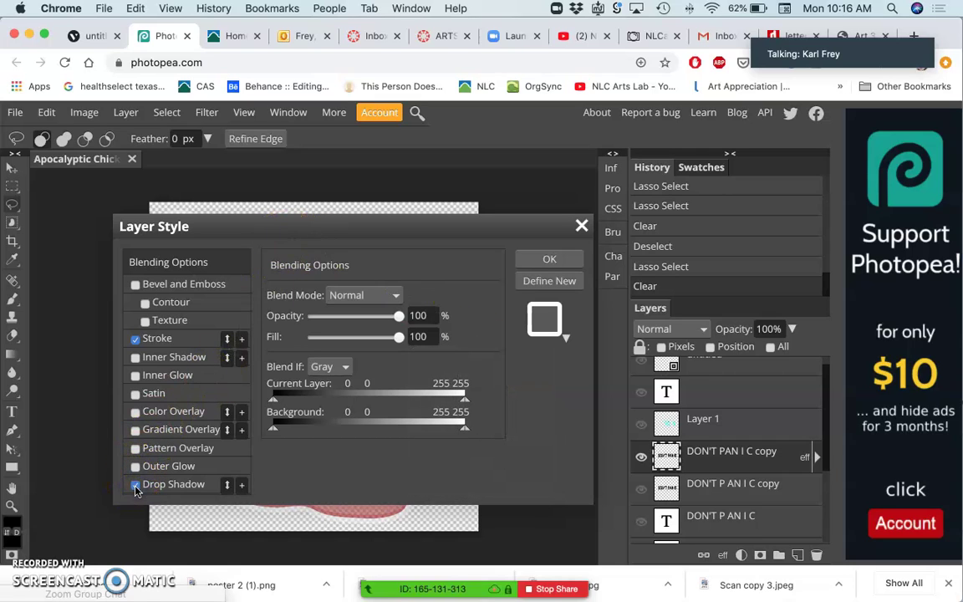
click(177, 486)
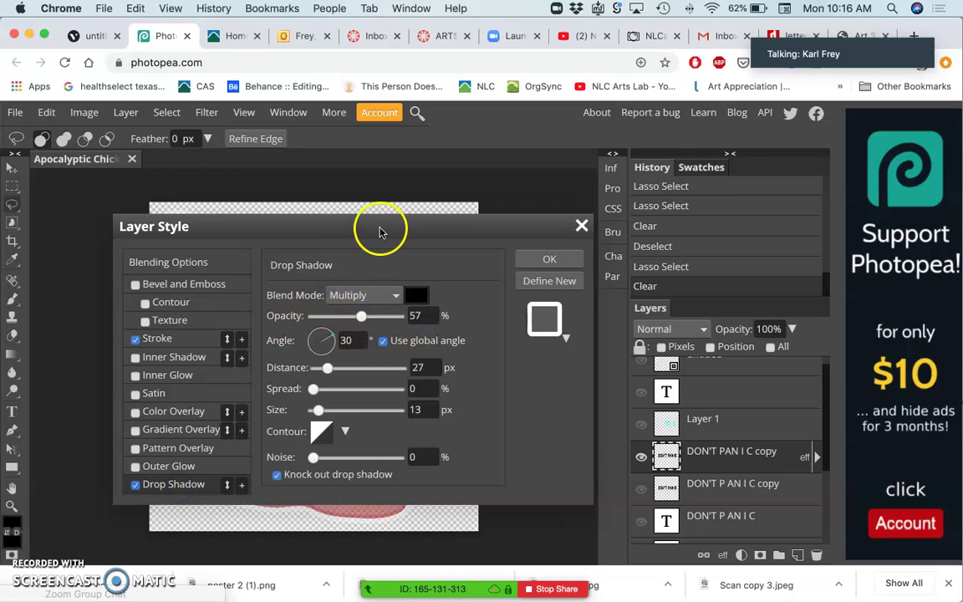
drag(379, 232, 732, 173)
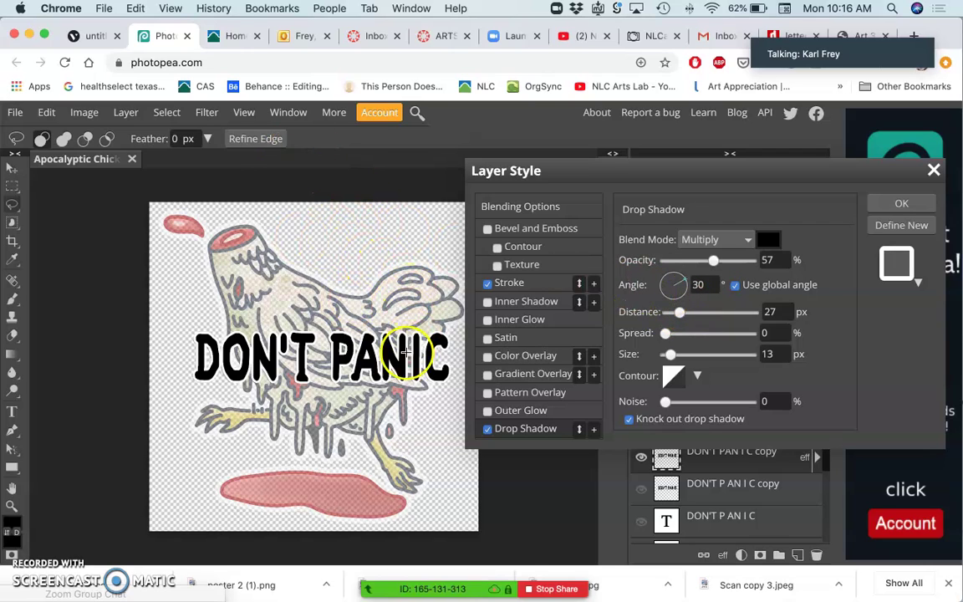
click(488, 429)
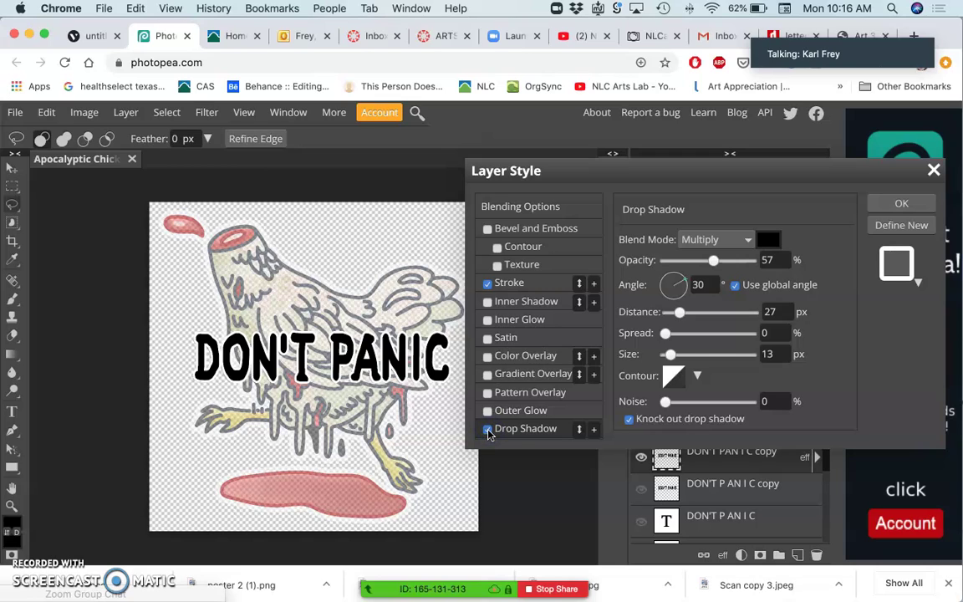
Step: Set the drop shadow spread to 18% and size to 57 px, then apply
click(674, 334)
drag(681, 334, 681, 337)
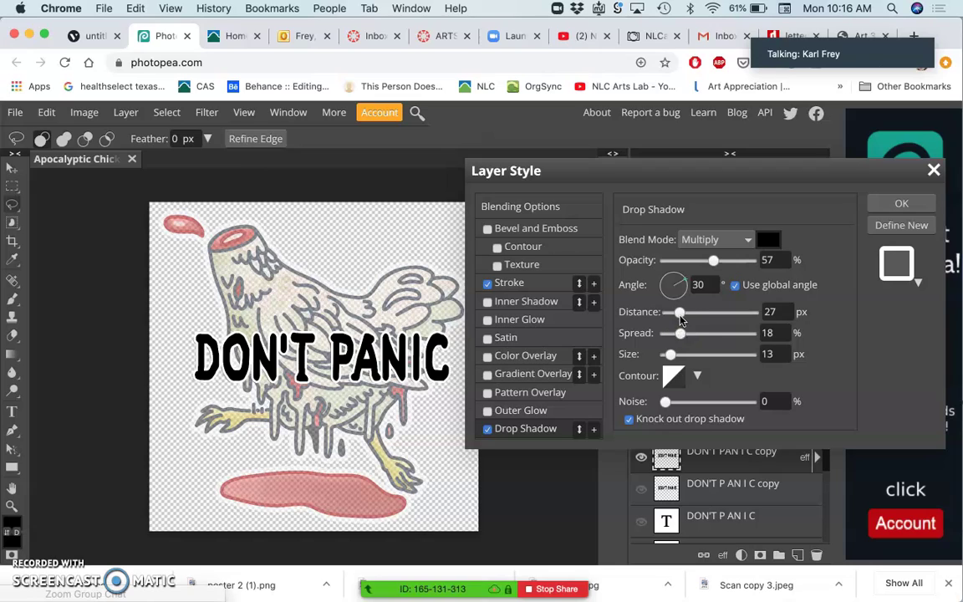
click(683, 356)
drag(687, 359, 692, 357)
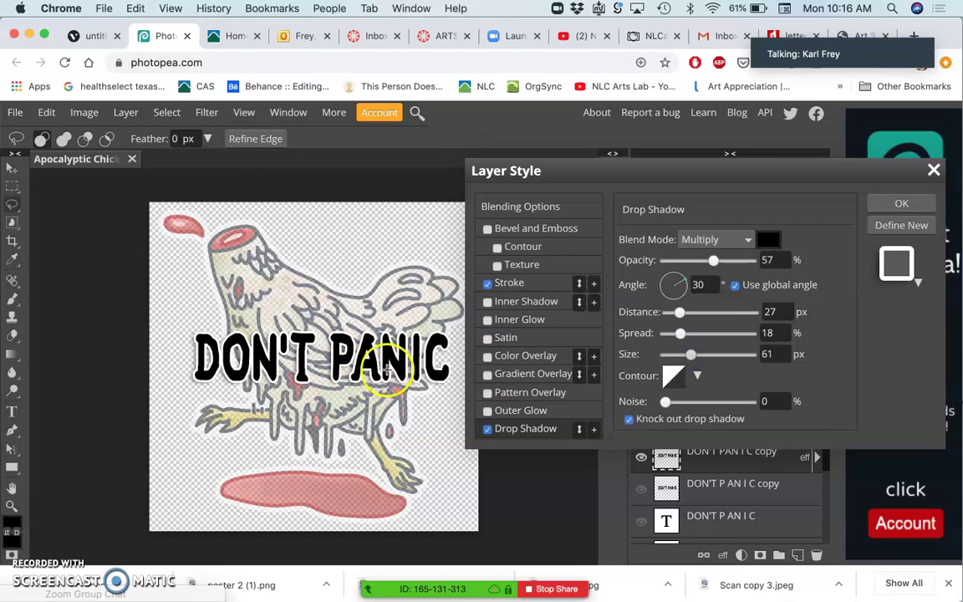
key(Down)
key(Down)
key(Down)
key(Down)
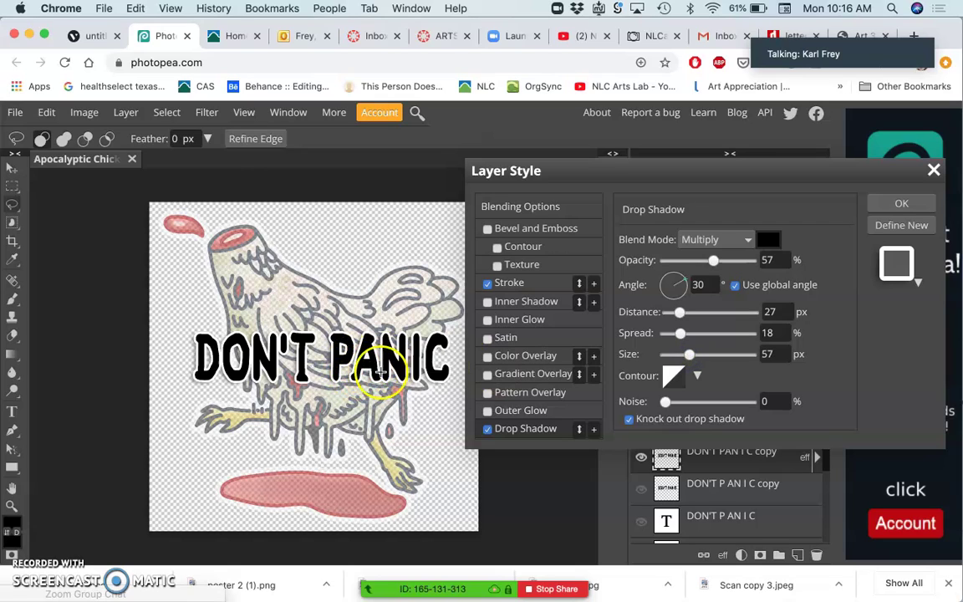
click(897, 202)
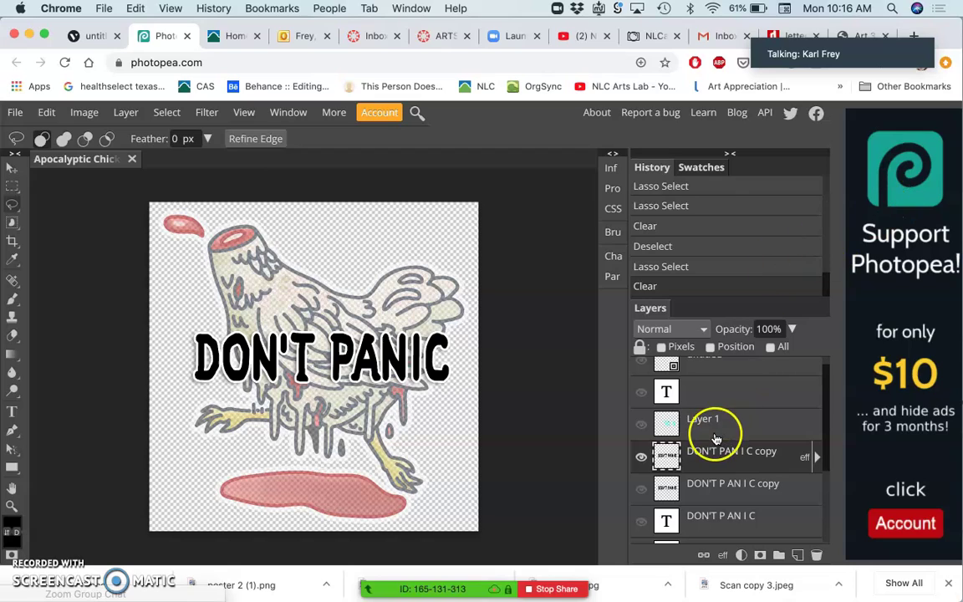
Step: Raise the chicken illustration layer's opacity to 100%
scroll(715, 439, up, 1)
scroll(716, 418, down, 3)
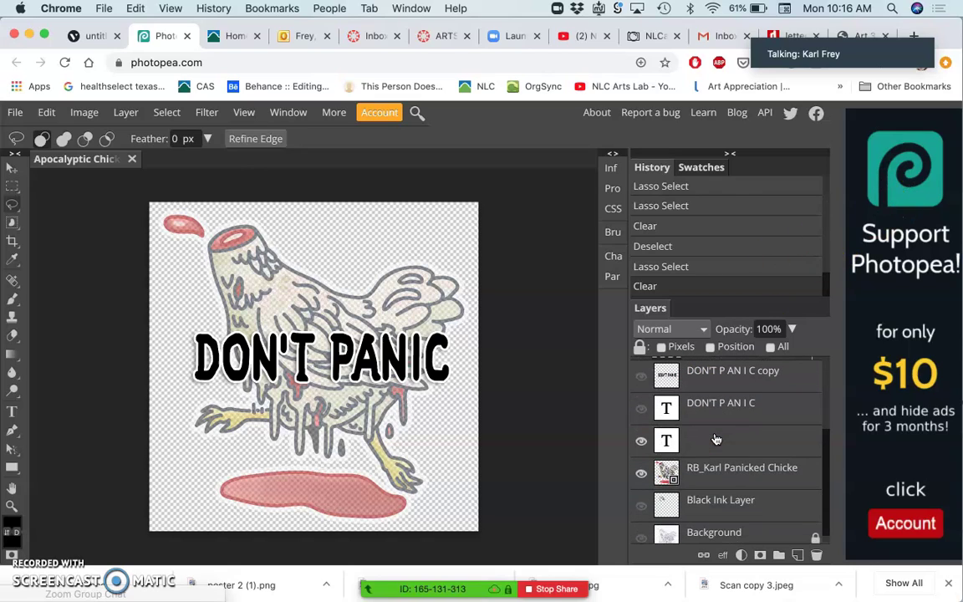
click(716, 468)
click(792, 328)
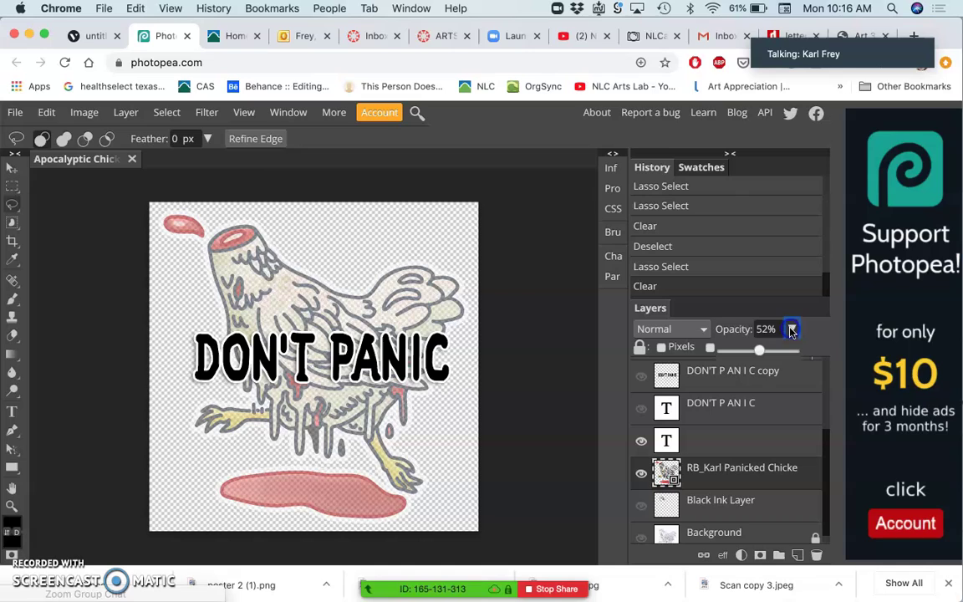
drag(758, 349, 820, 351)
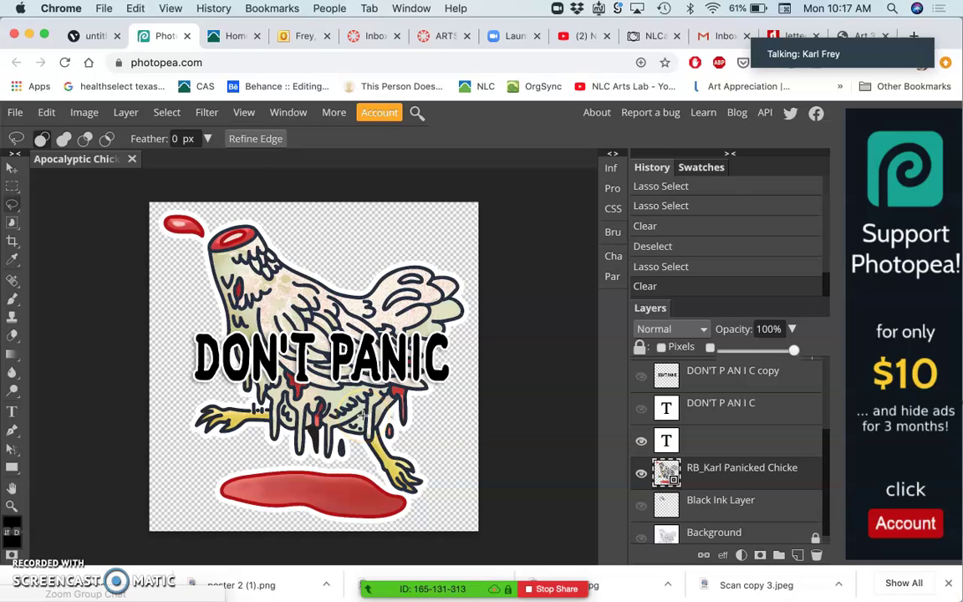
Step: Save the chicken-and-lettering document as a PSD file
click(17, 113)
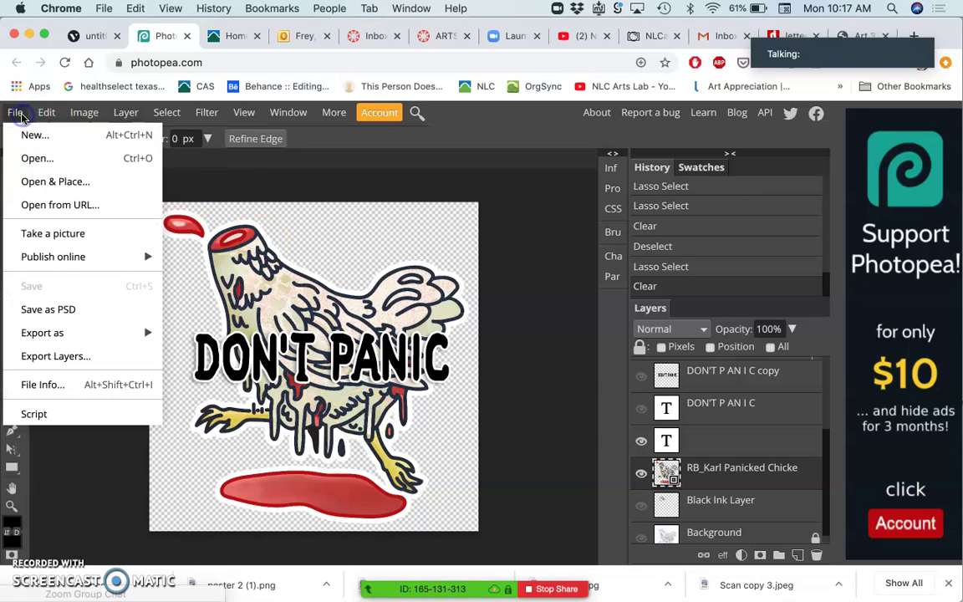
click(46, 311)
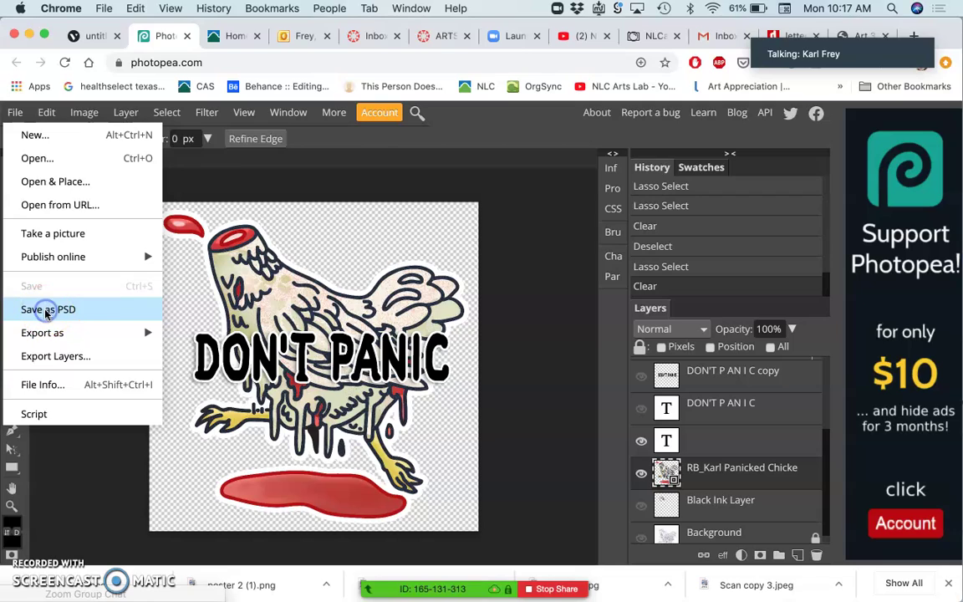
click(101, 315)
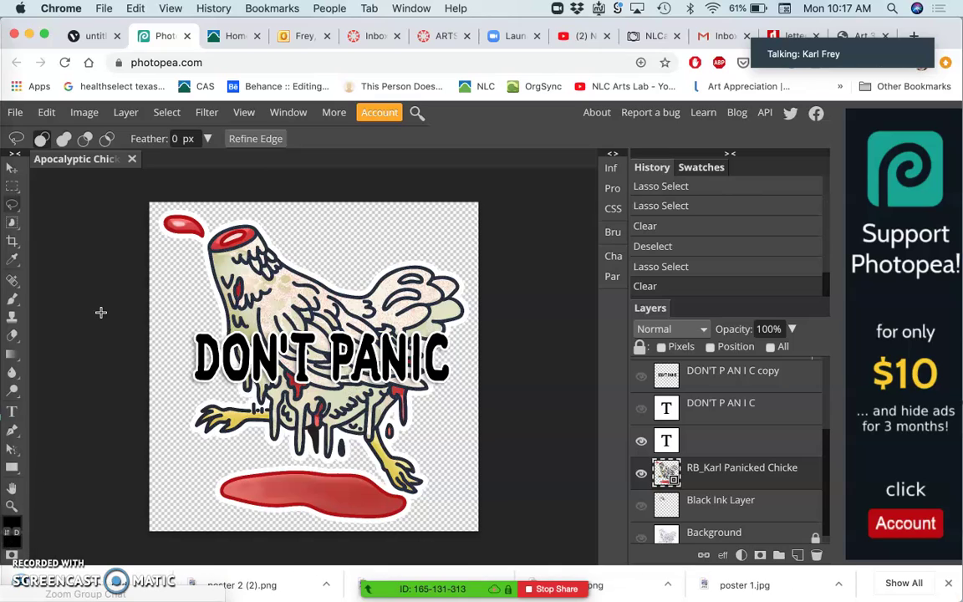
click(373, 405)
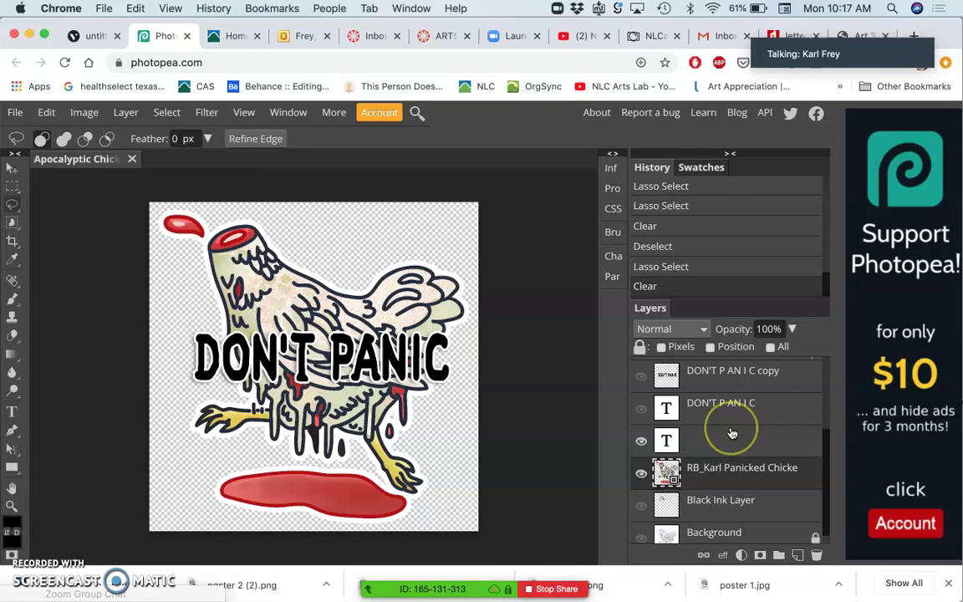
Step: Hide the chicken illustration layer, leaving the lettering on a transparent canvas
scroll(729, 430, up, 2)
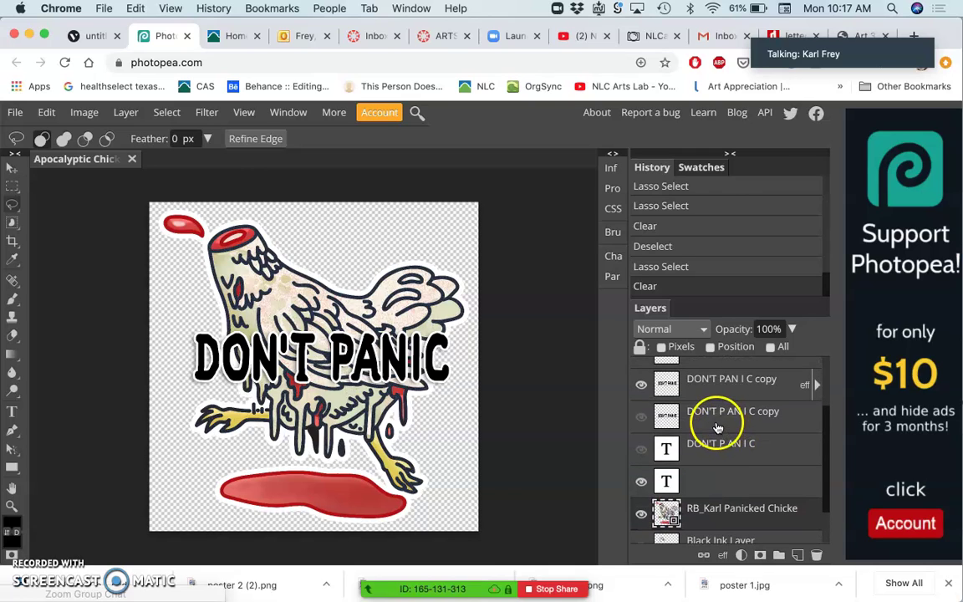
scroll(711, 424, down, 2)
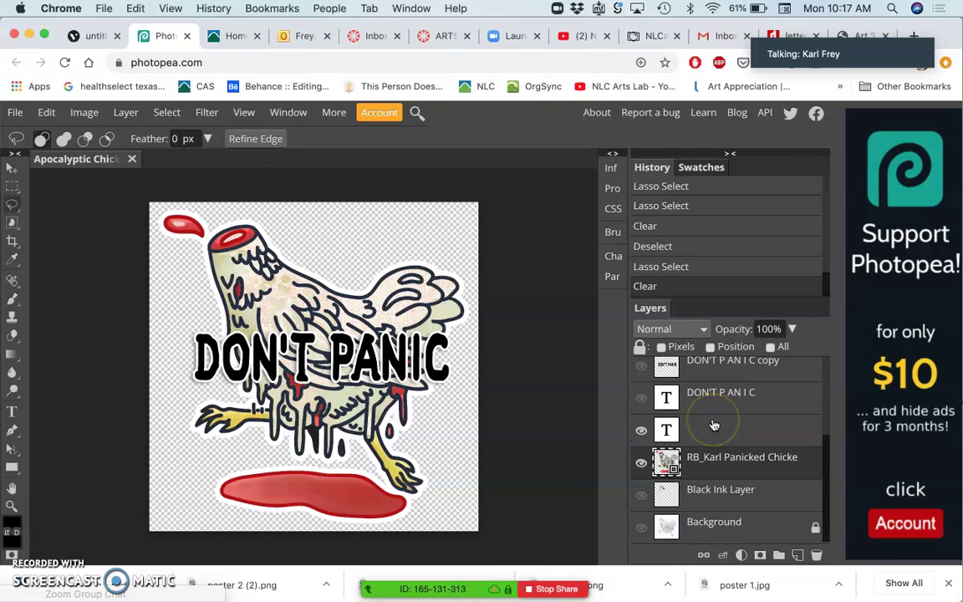
click(640, 461)
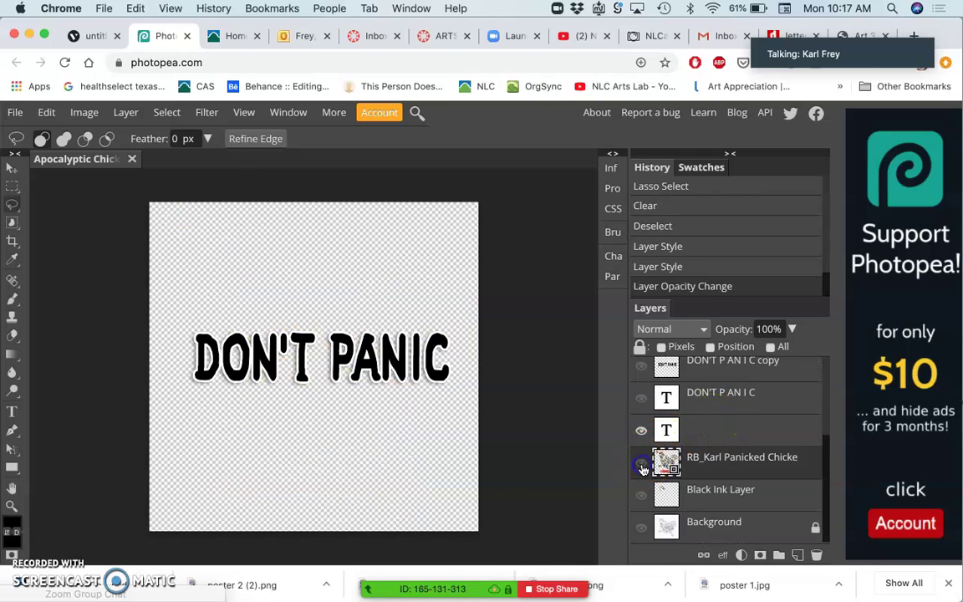
click(17, 113)
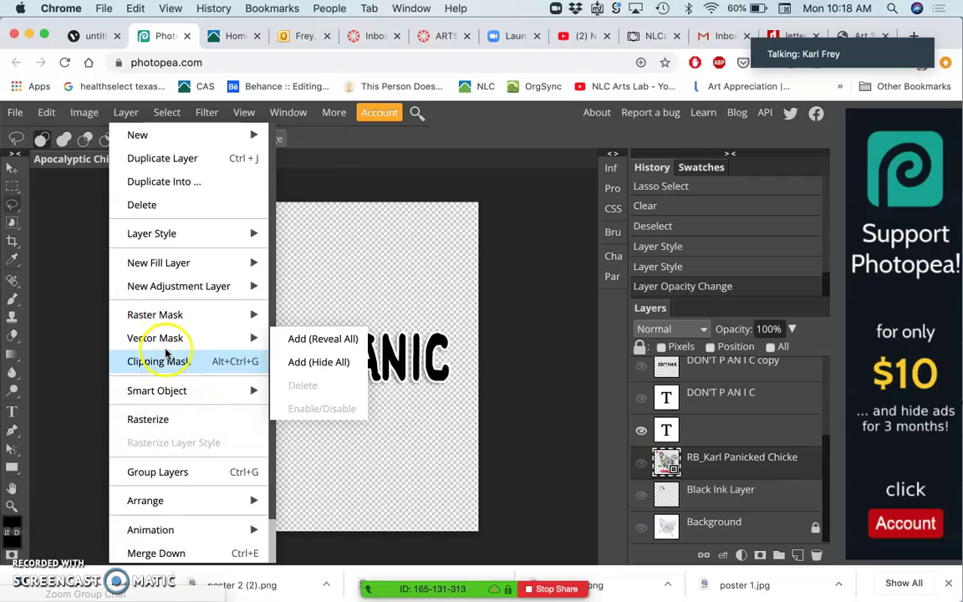
Step: Choose PNG as the export format for the lettering
mouse_move(17, 115)
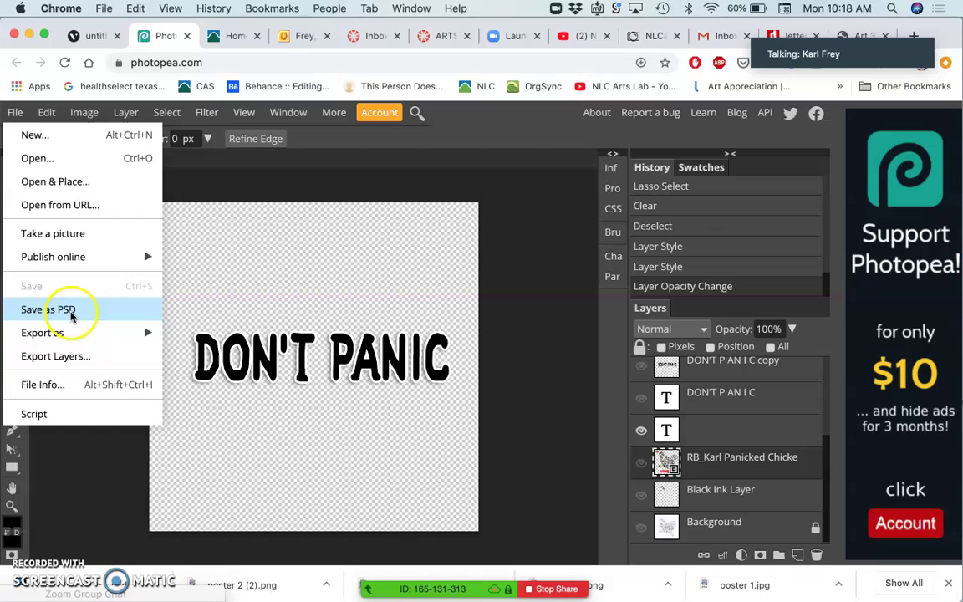
mouse_move(73, 335)
click(192, 335)
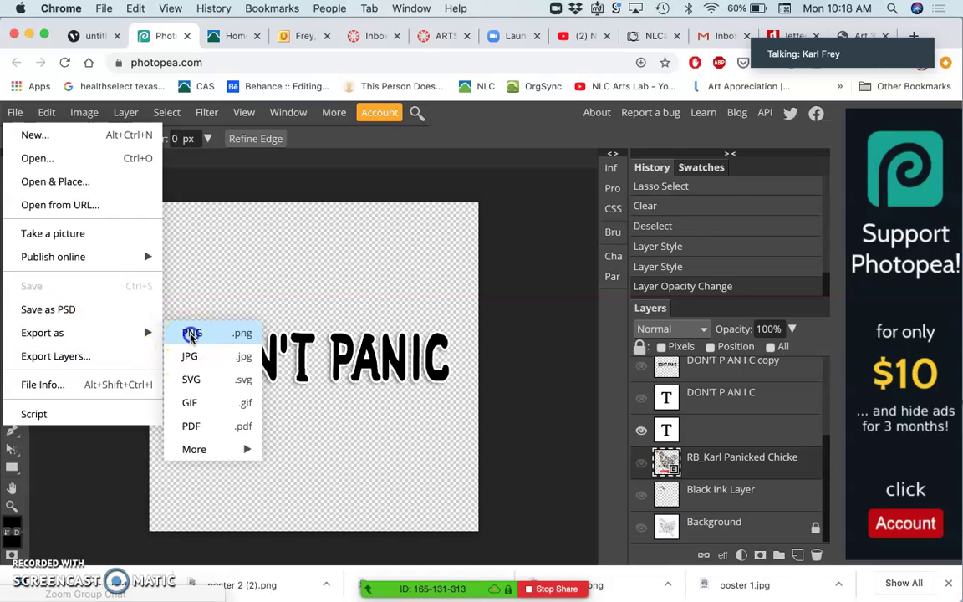